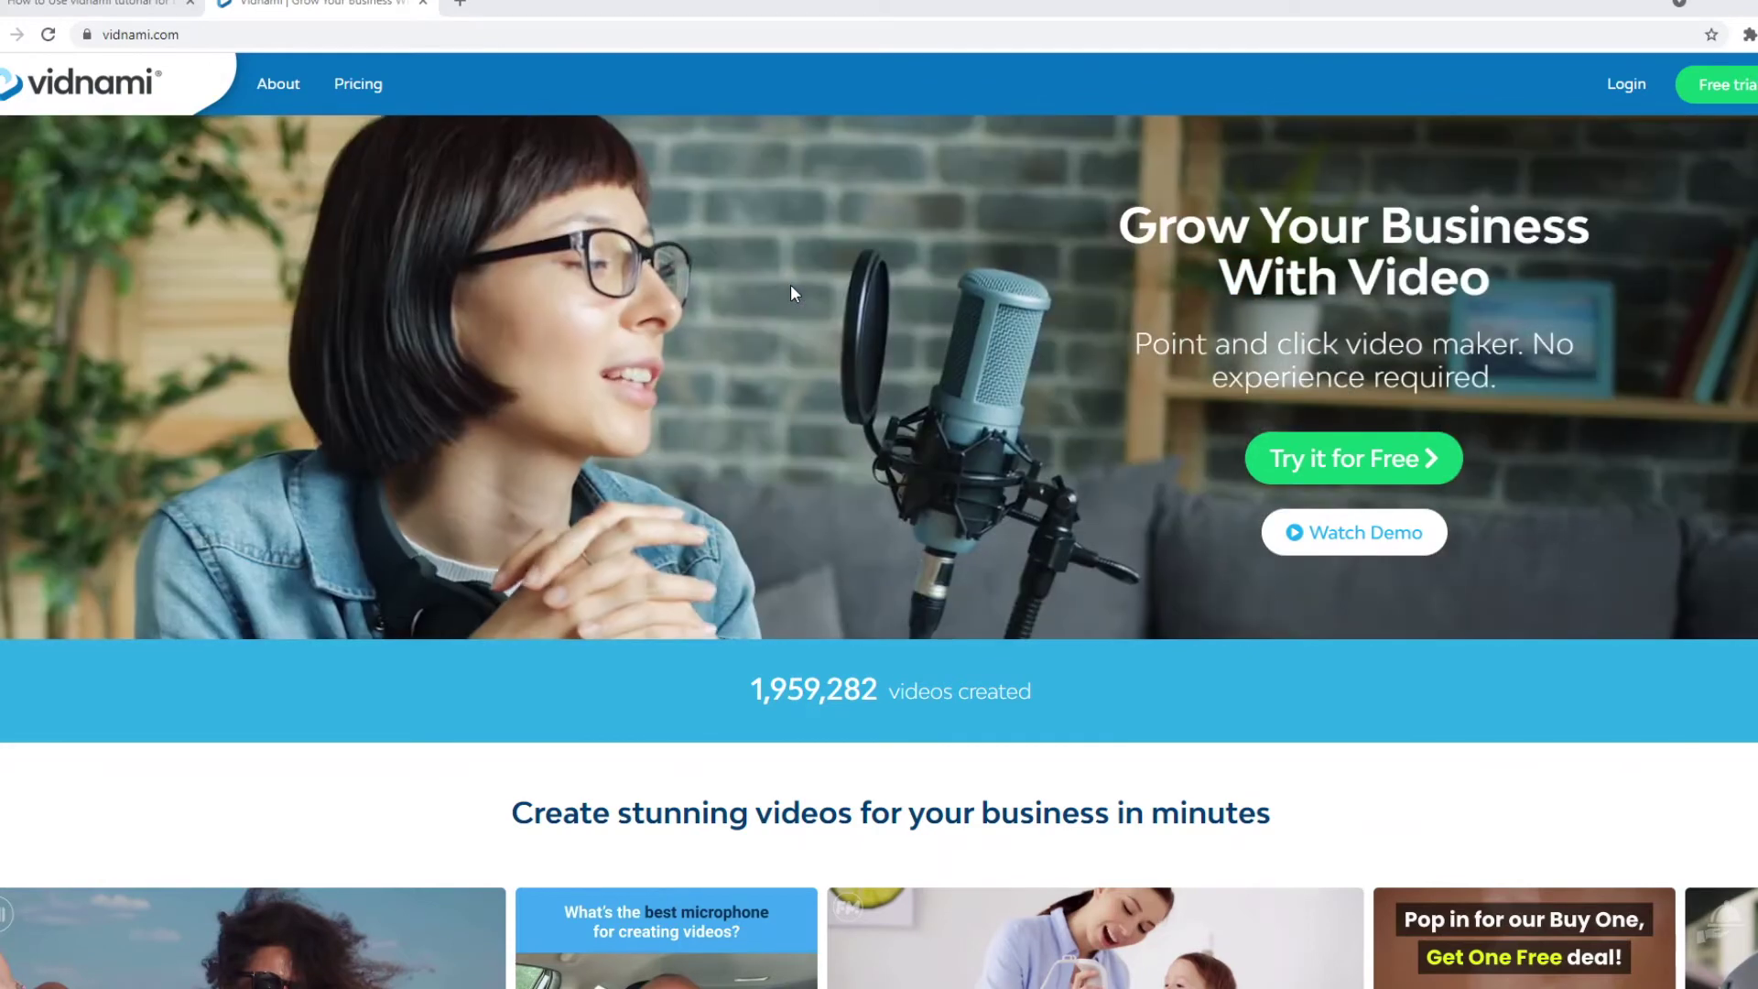
# - Review the $47 Monthly and $397 Annually plans on the Pricing page
pyautogui.scroll(-5, 793, 291)
pyautogui.scroll(-7, 793, 291)
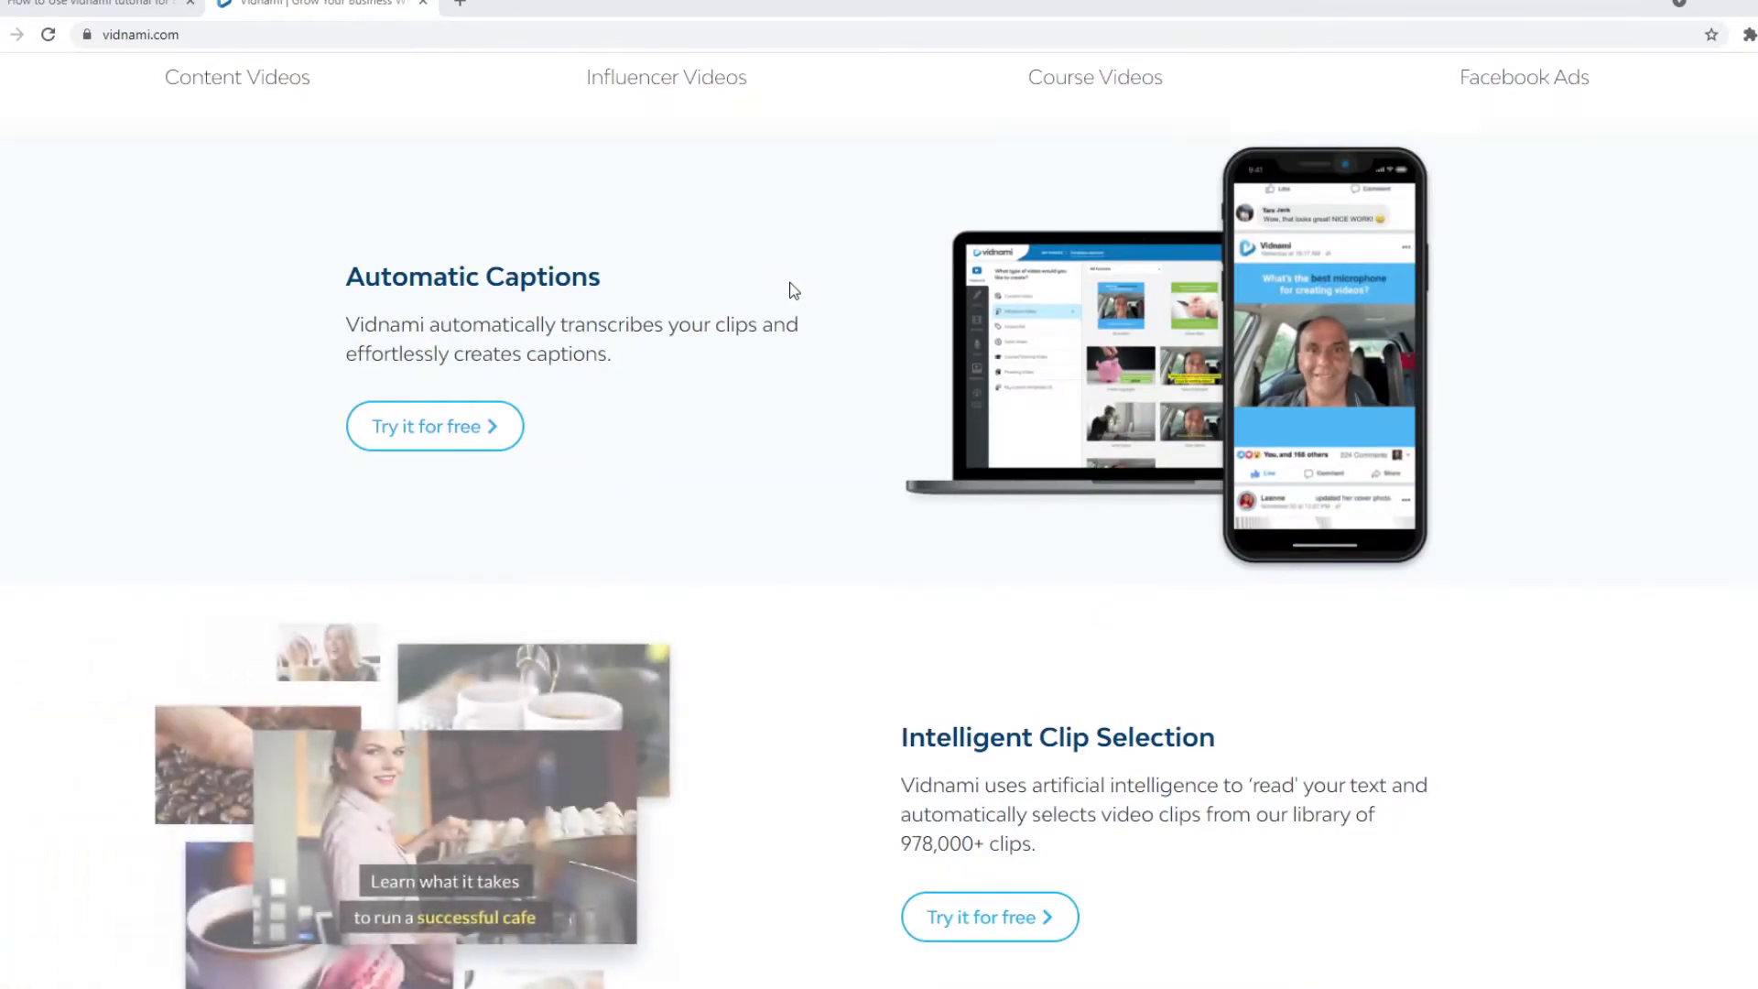
pyautogui.scroll(-15, 793, 291)
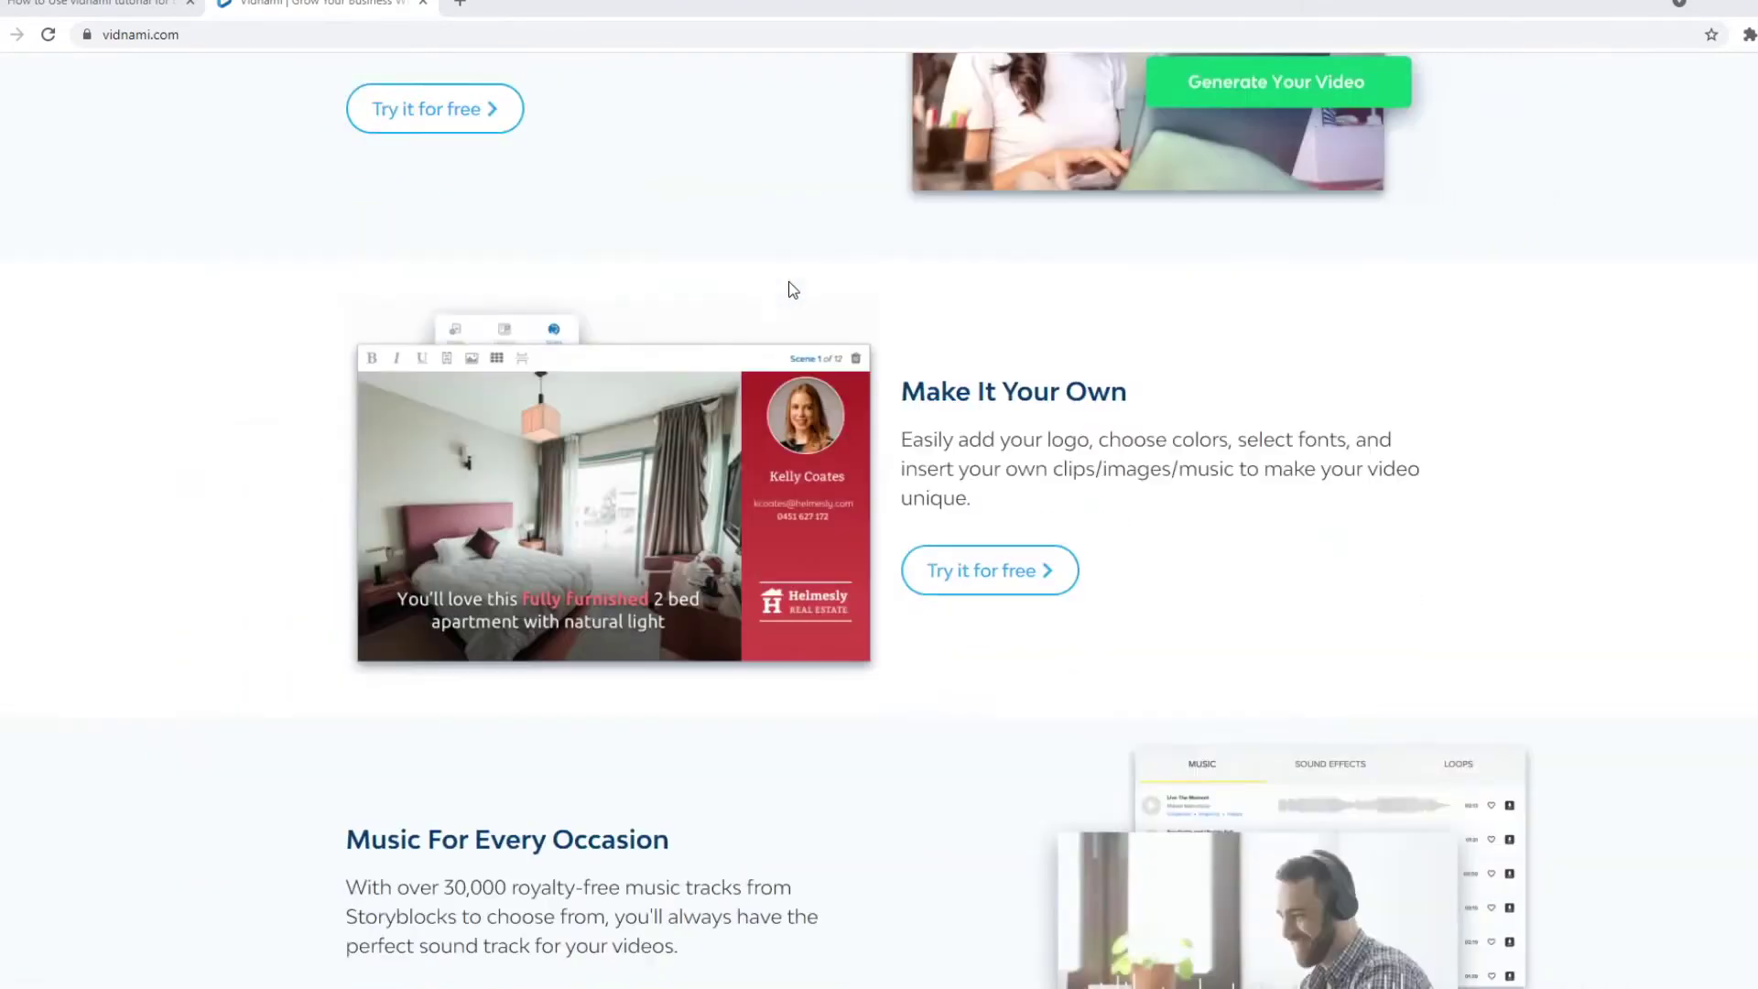
pyautogui.scroll(-4, 787, 284)
pyautogui.scroll(20, 787, 283)
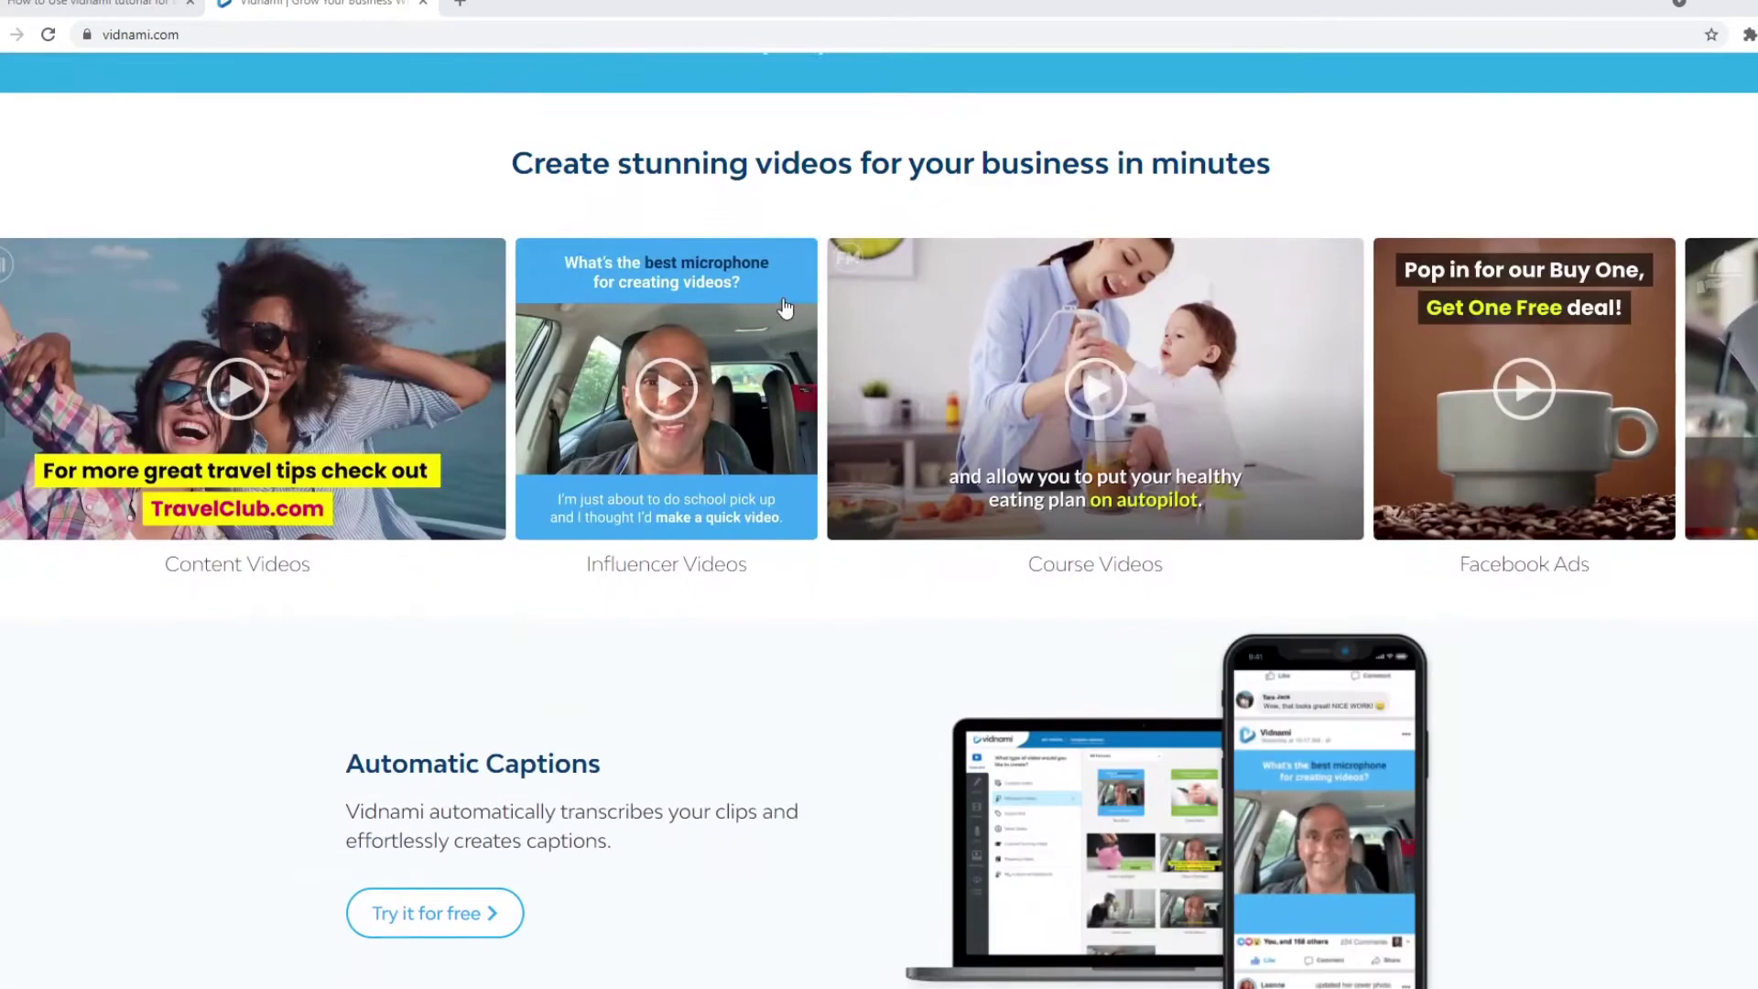
pyautogui.scroll(6, 785, 306)
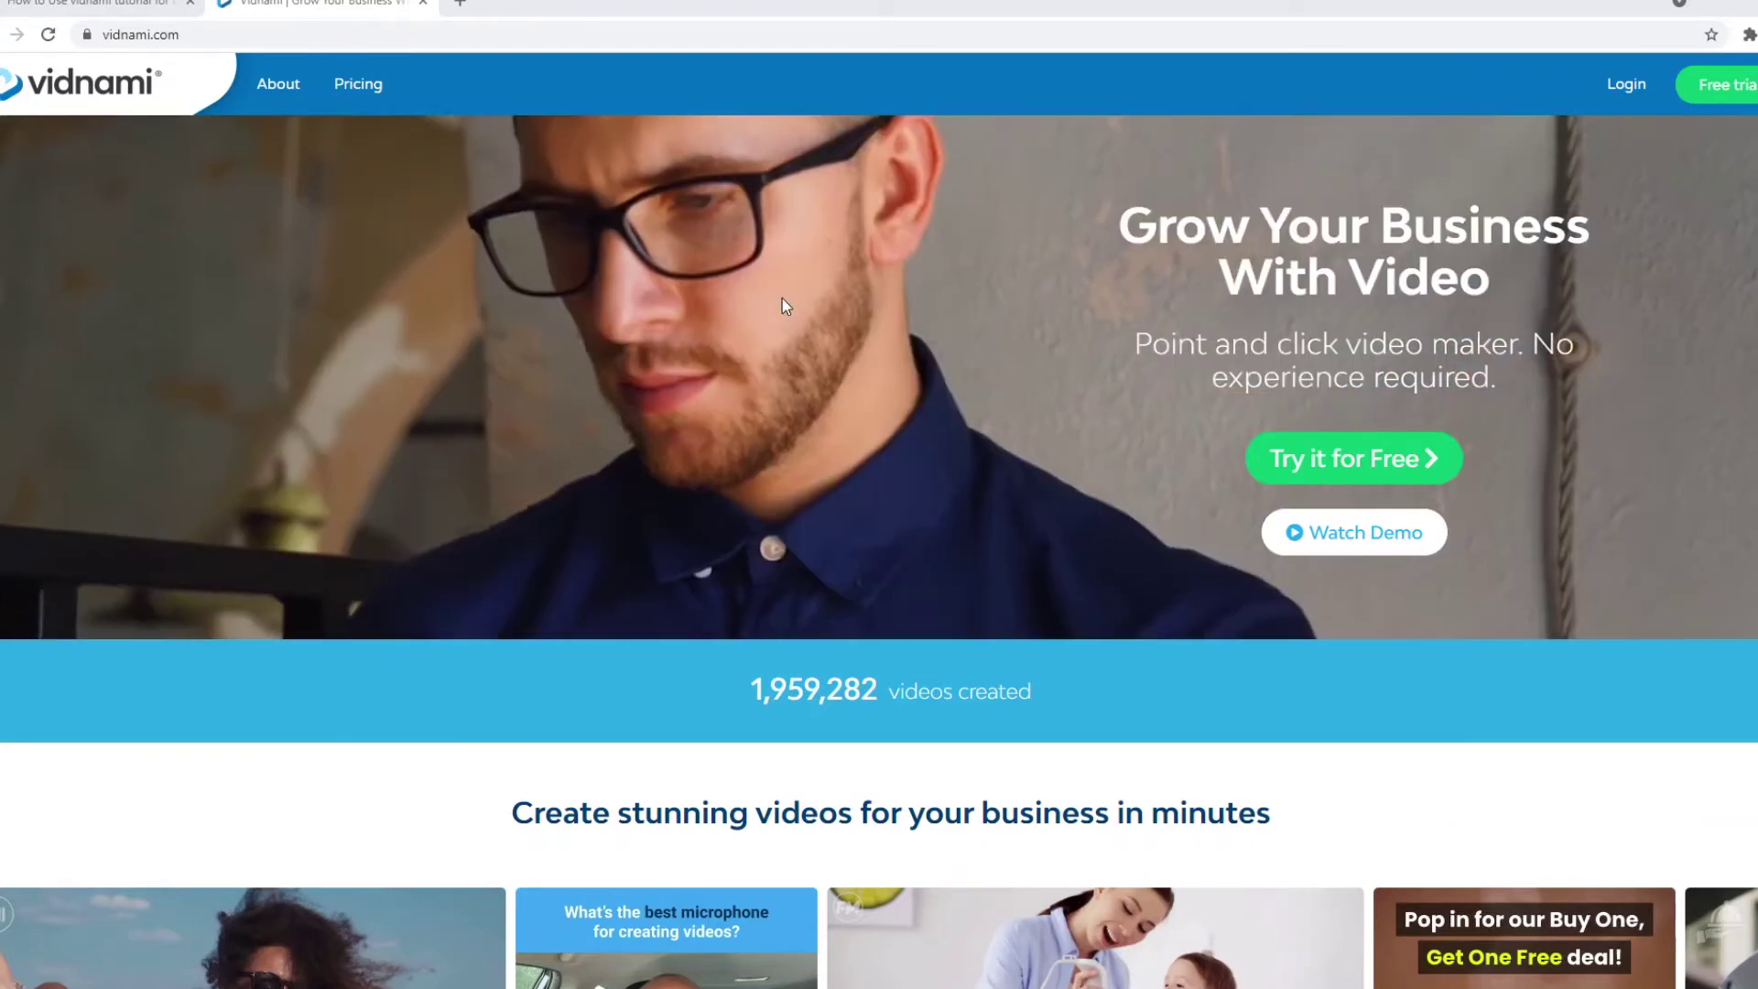
pyautogui.click(358, 84)
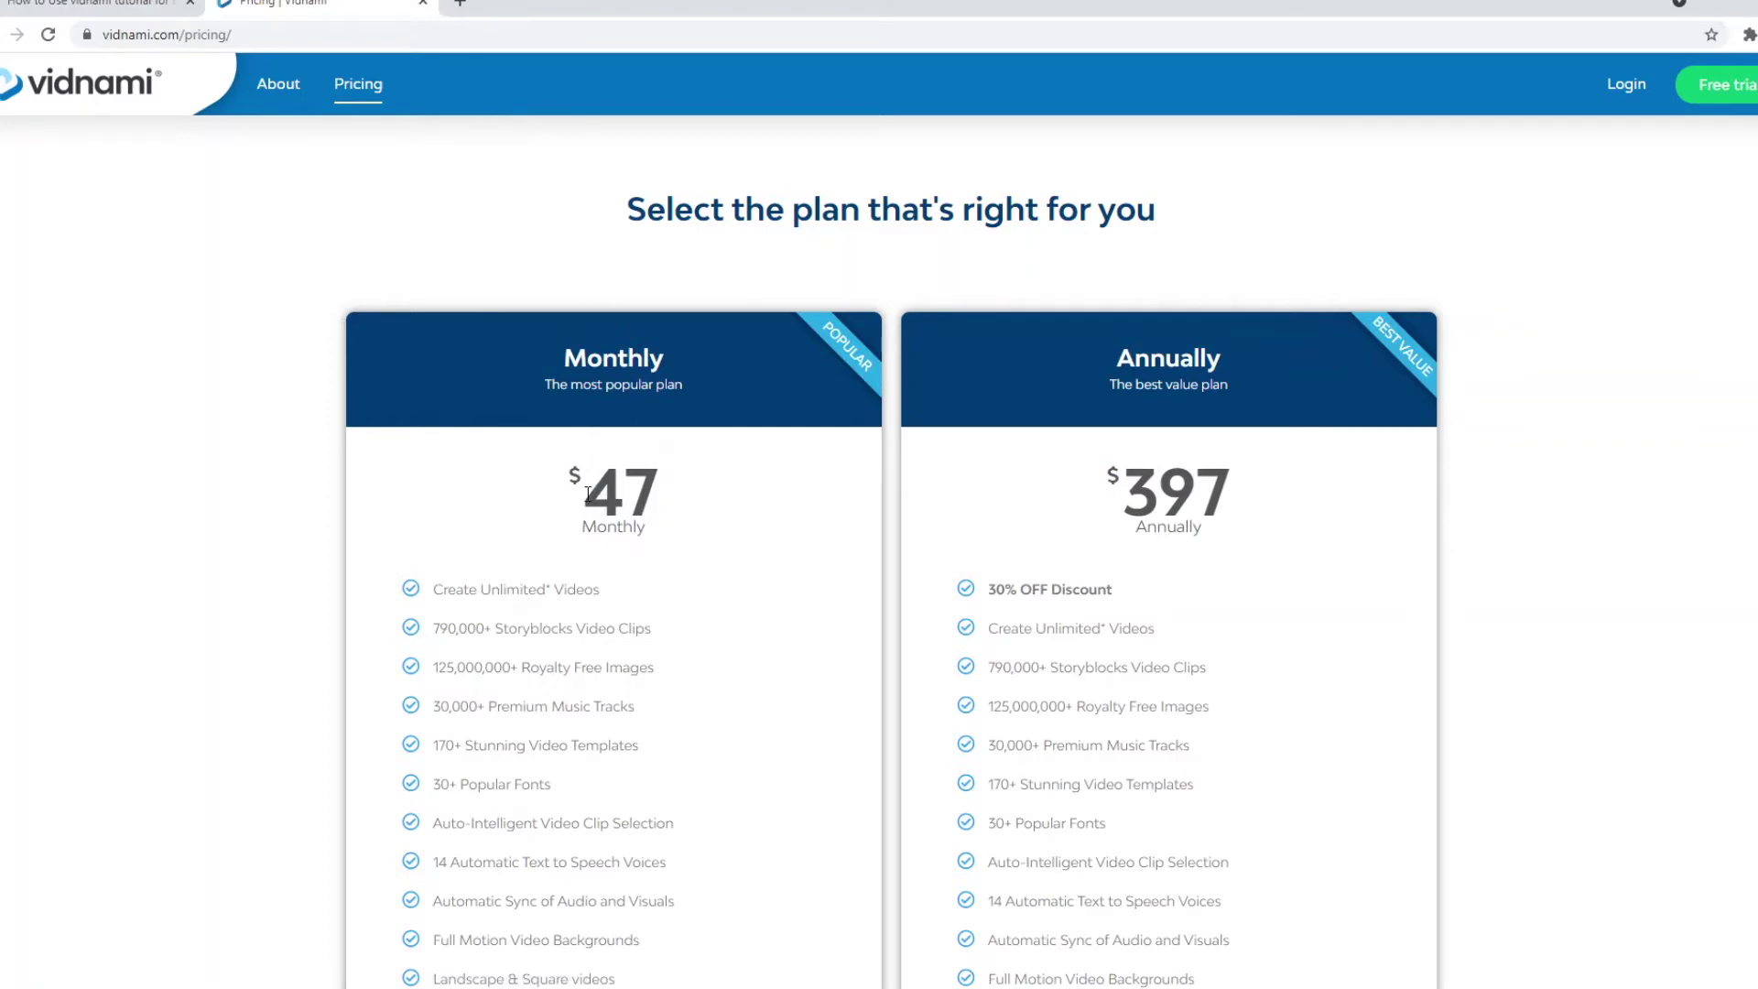
pyautogui.scroll(-3, 603, 495)
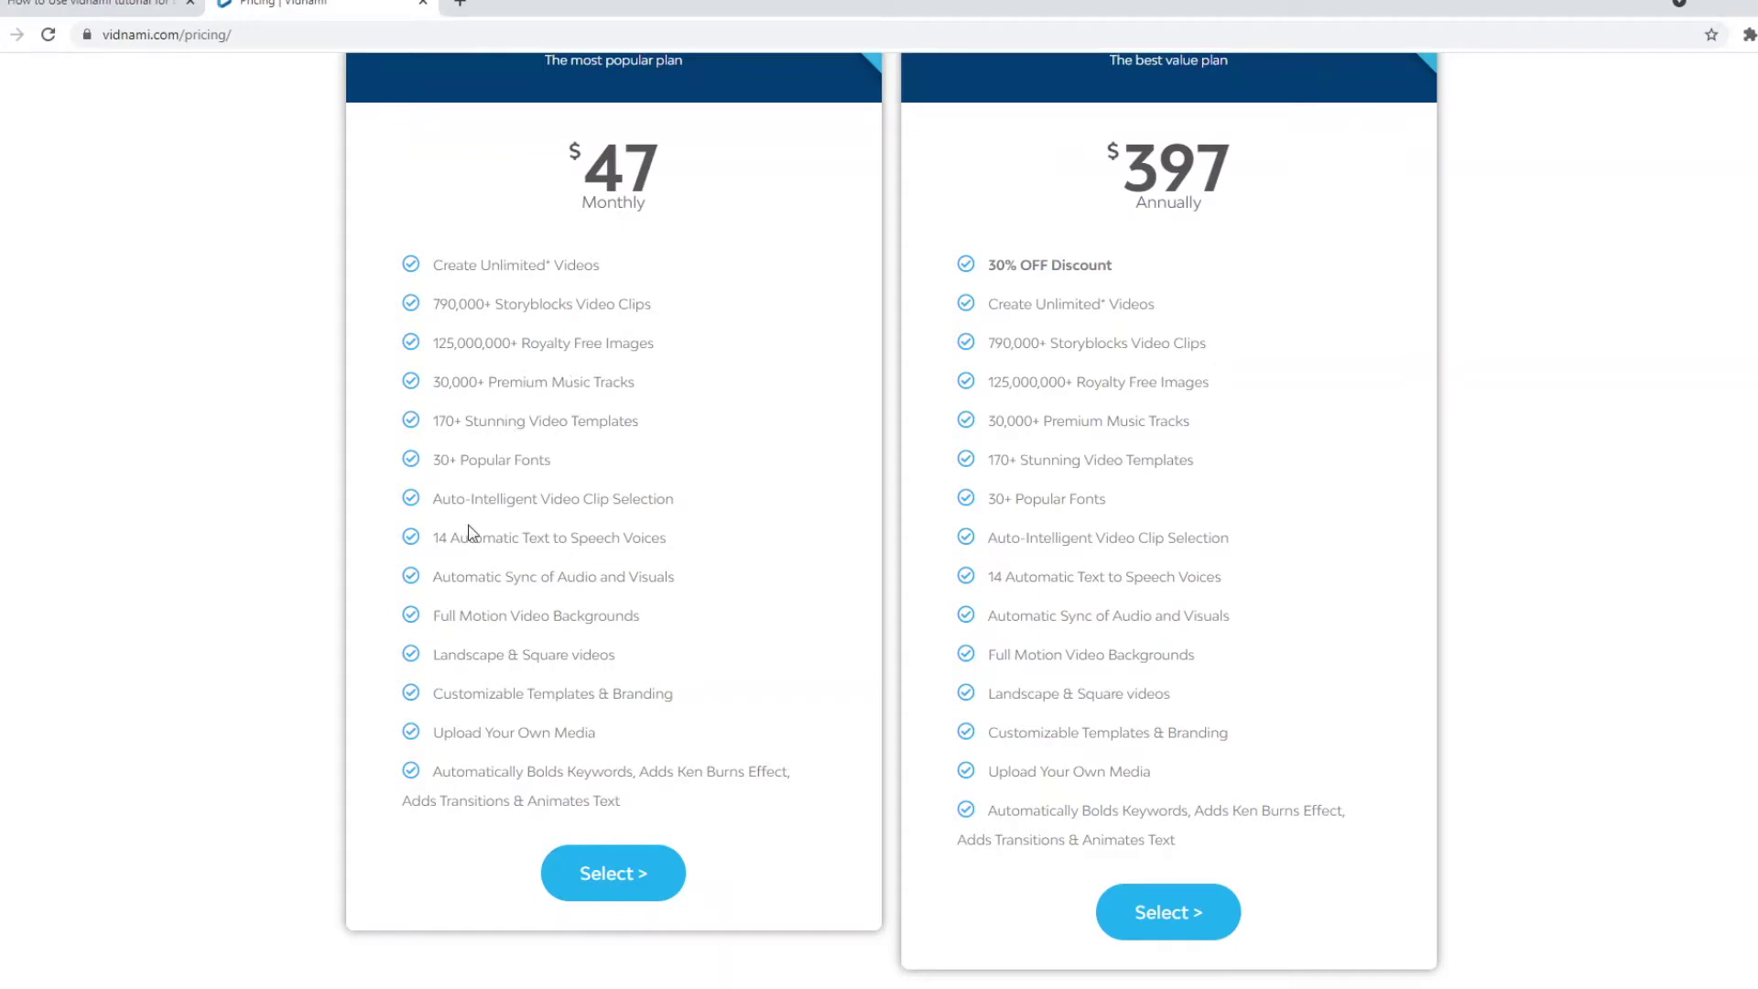
pyautogui.scroll(-3, 494, 458)
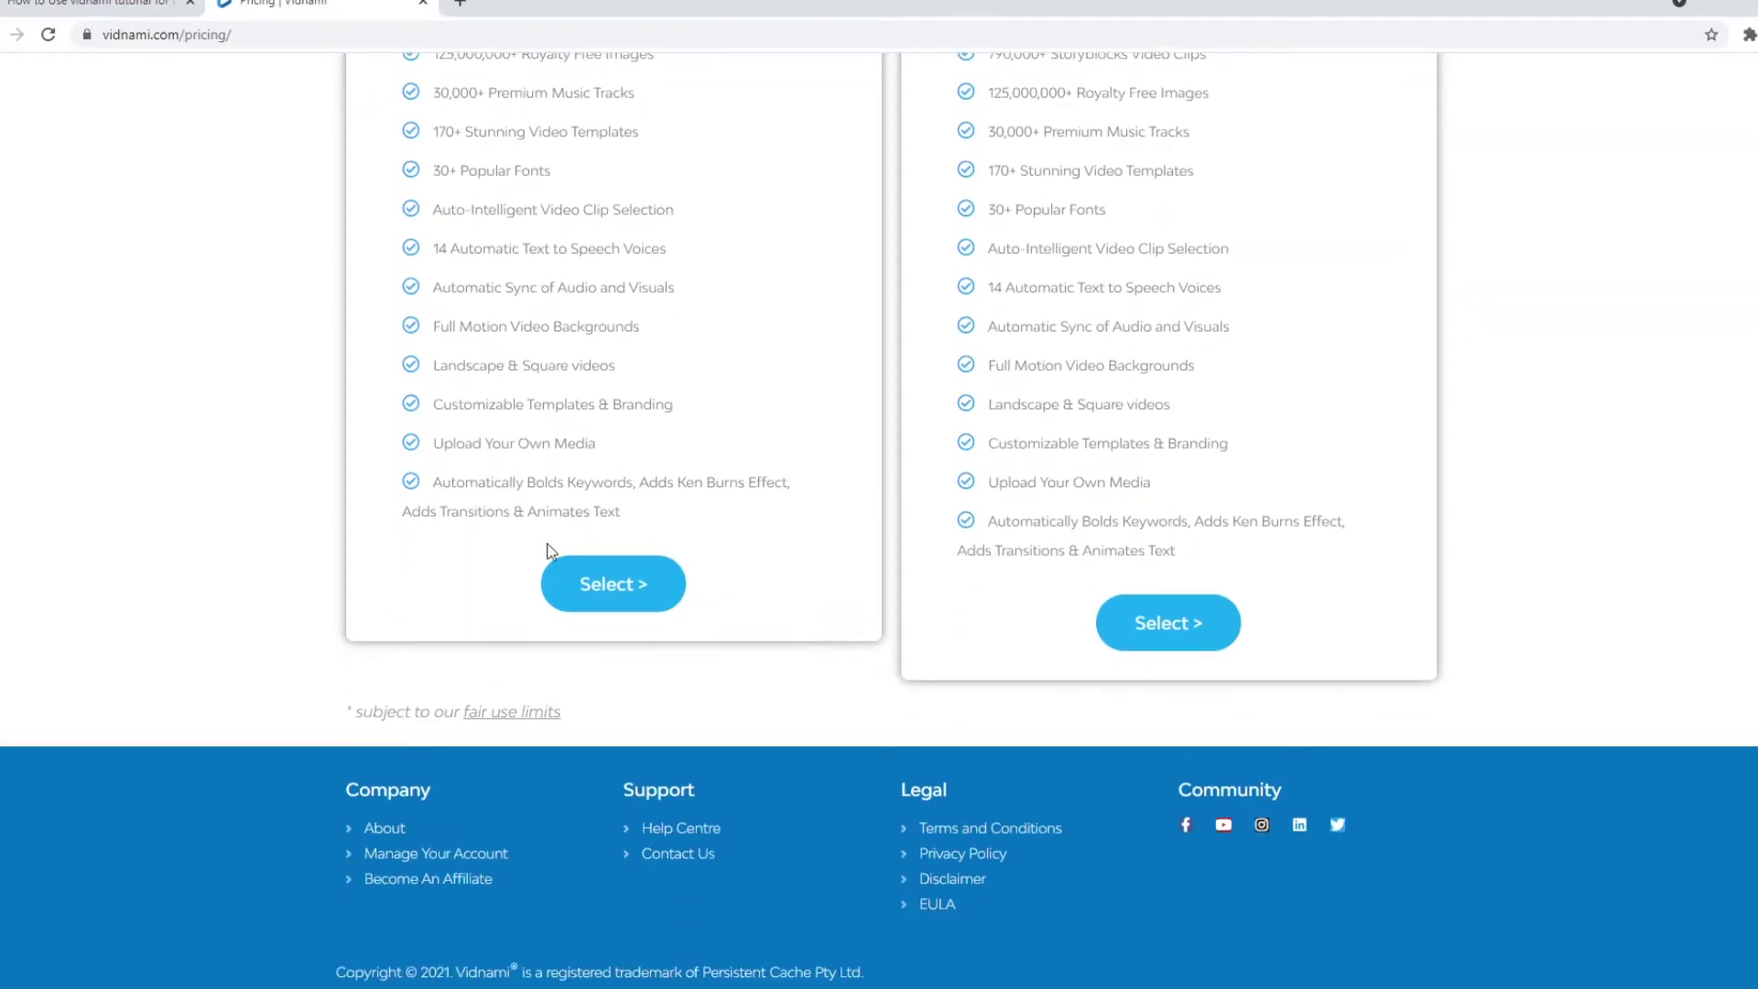
pyautogui.scroll(7, 568, 469)
pyautogui.scroll(-4, 567, 470)
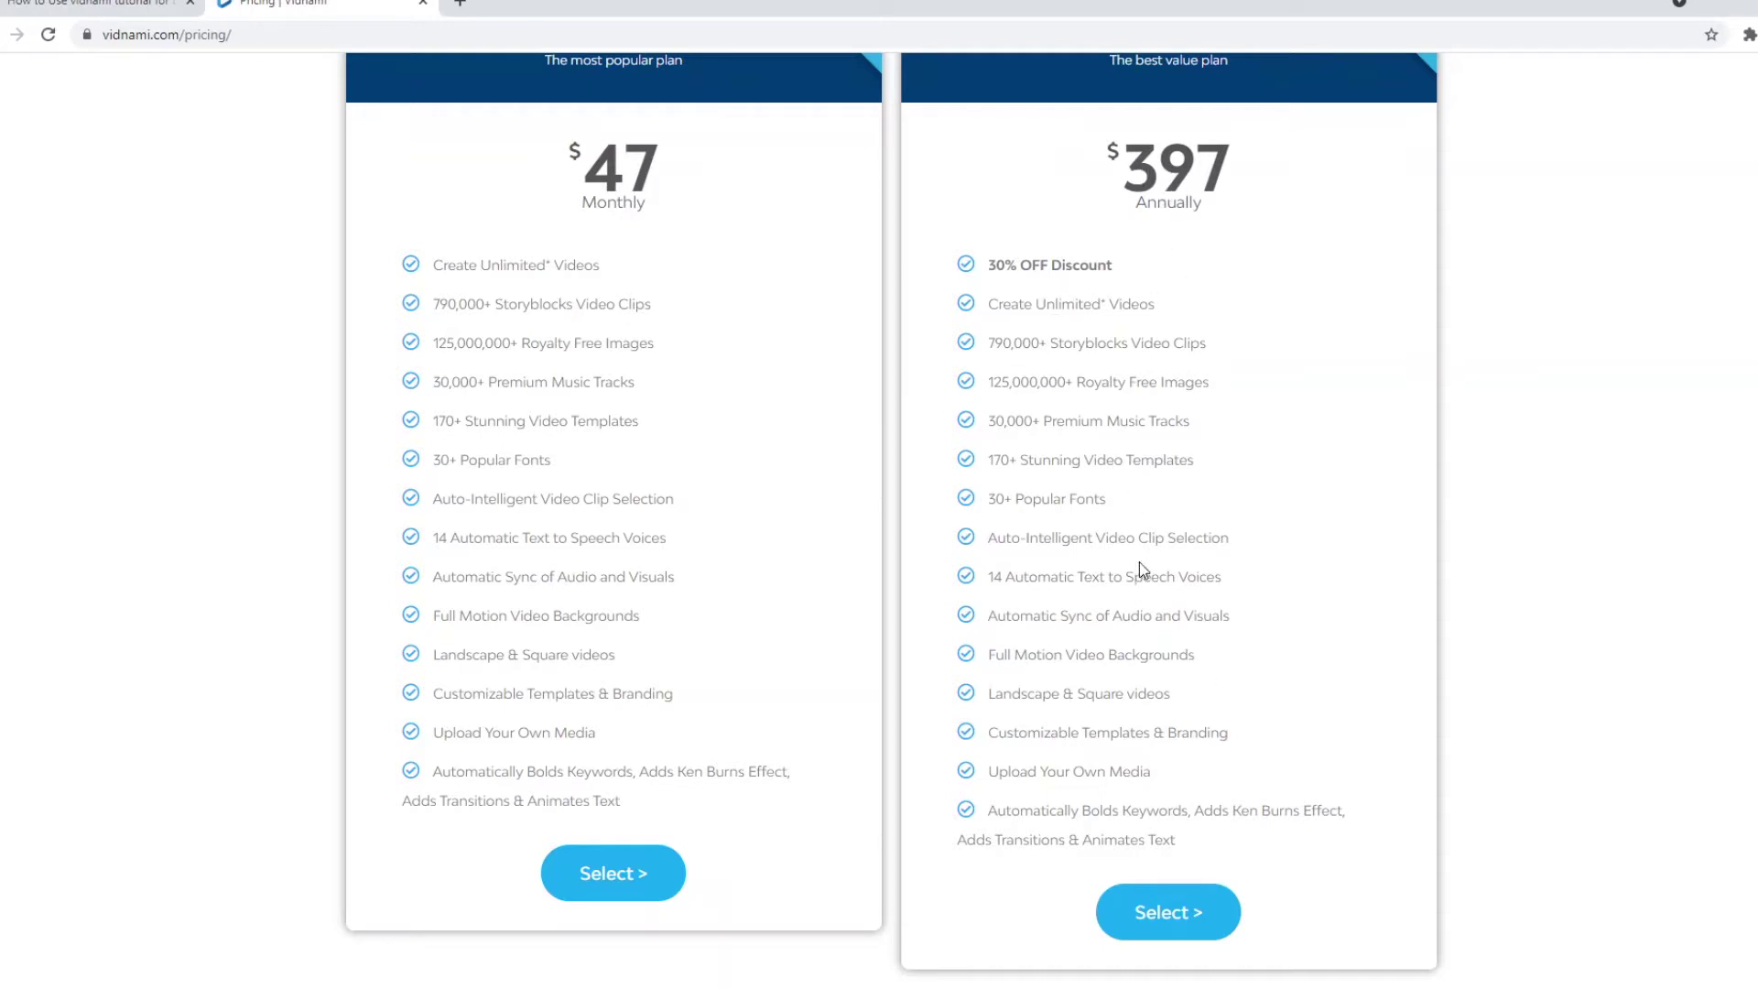
# - Clear the selected 30% OFF Discount text and log in to the My Videos dashboard
pyautogui.moveTo(987, 264); pyautogui.dragTo(1113, 265)
pyautogui.click(1095, 301)
pyautogui.scroll(2, 1144, 473)
pyautogui.scroll(2, 1144, 474)
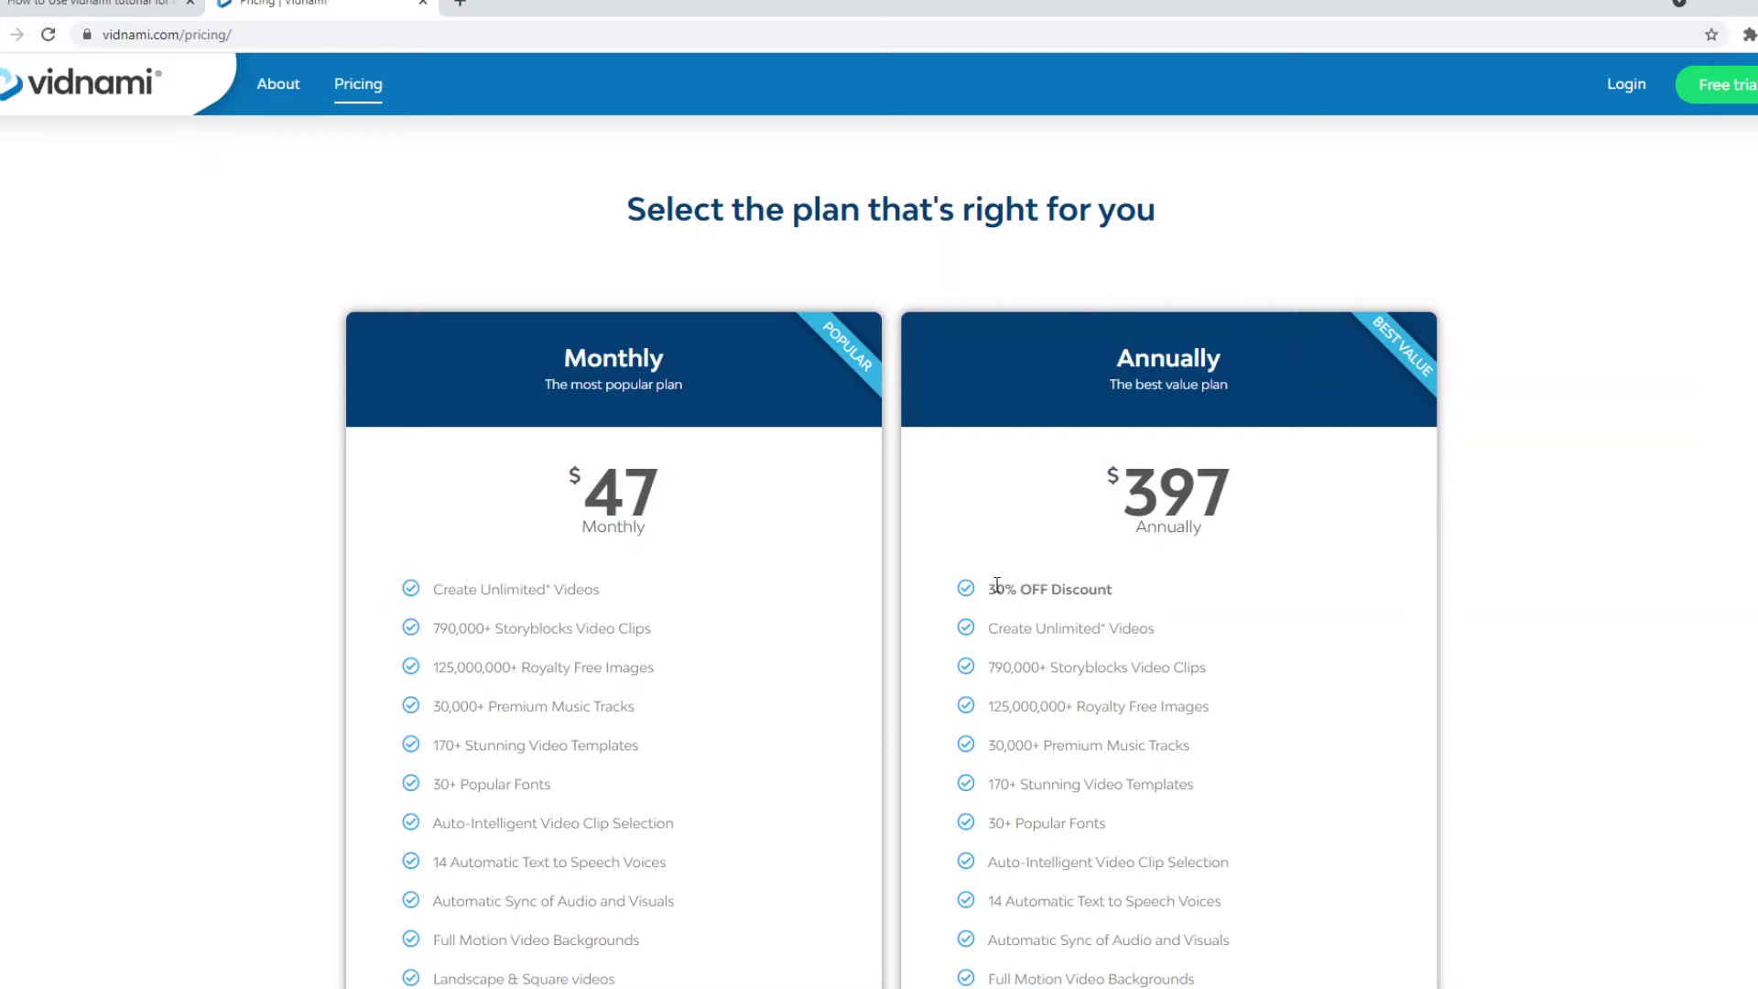
pyautogui.click(1625, 85)
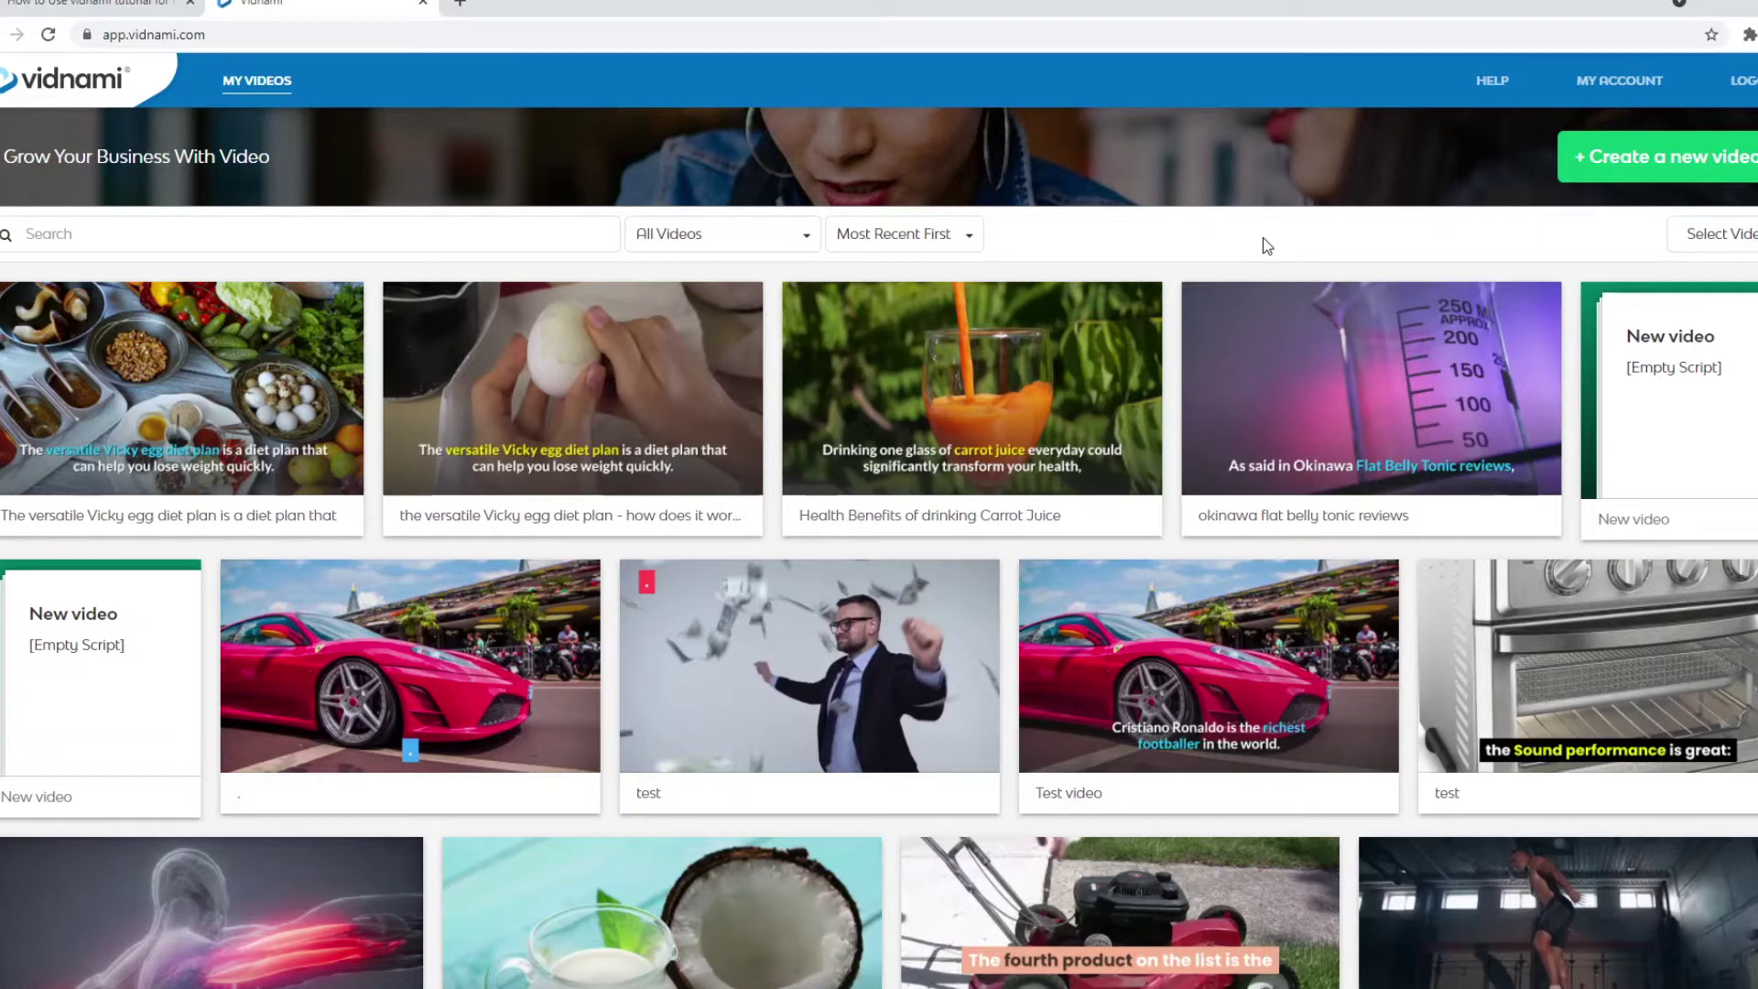
# - Start a new video and filter the templates to Landscape (16:9)
pyautogui.click(1619, 172)
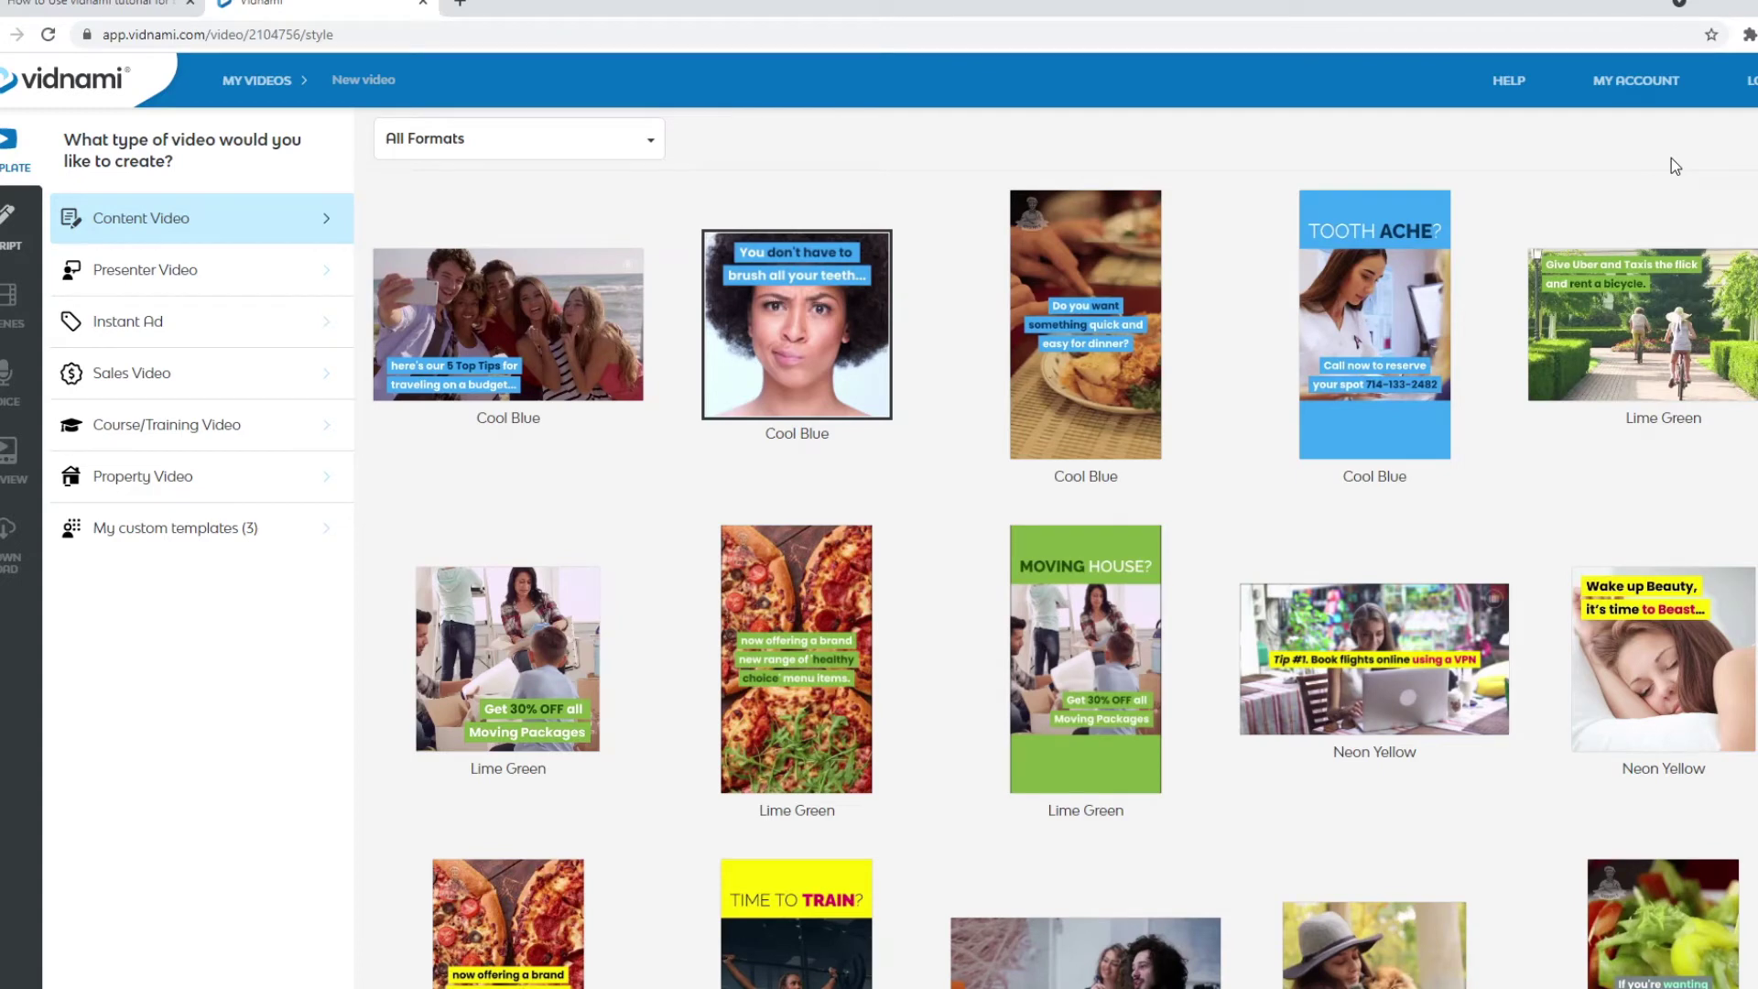
pyautogui.click(538, 154)
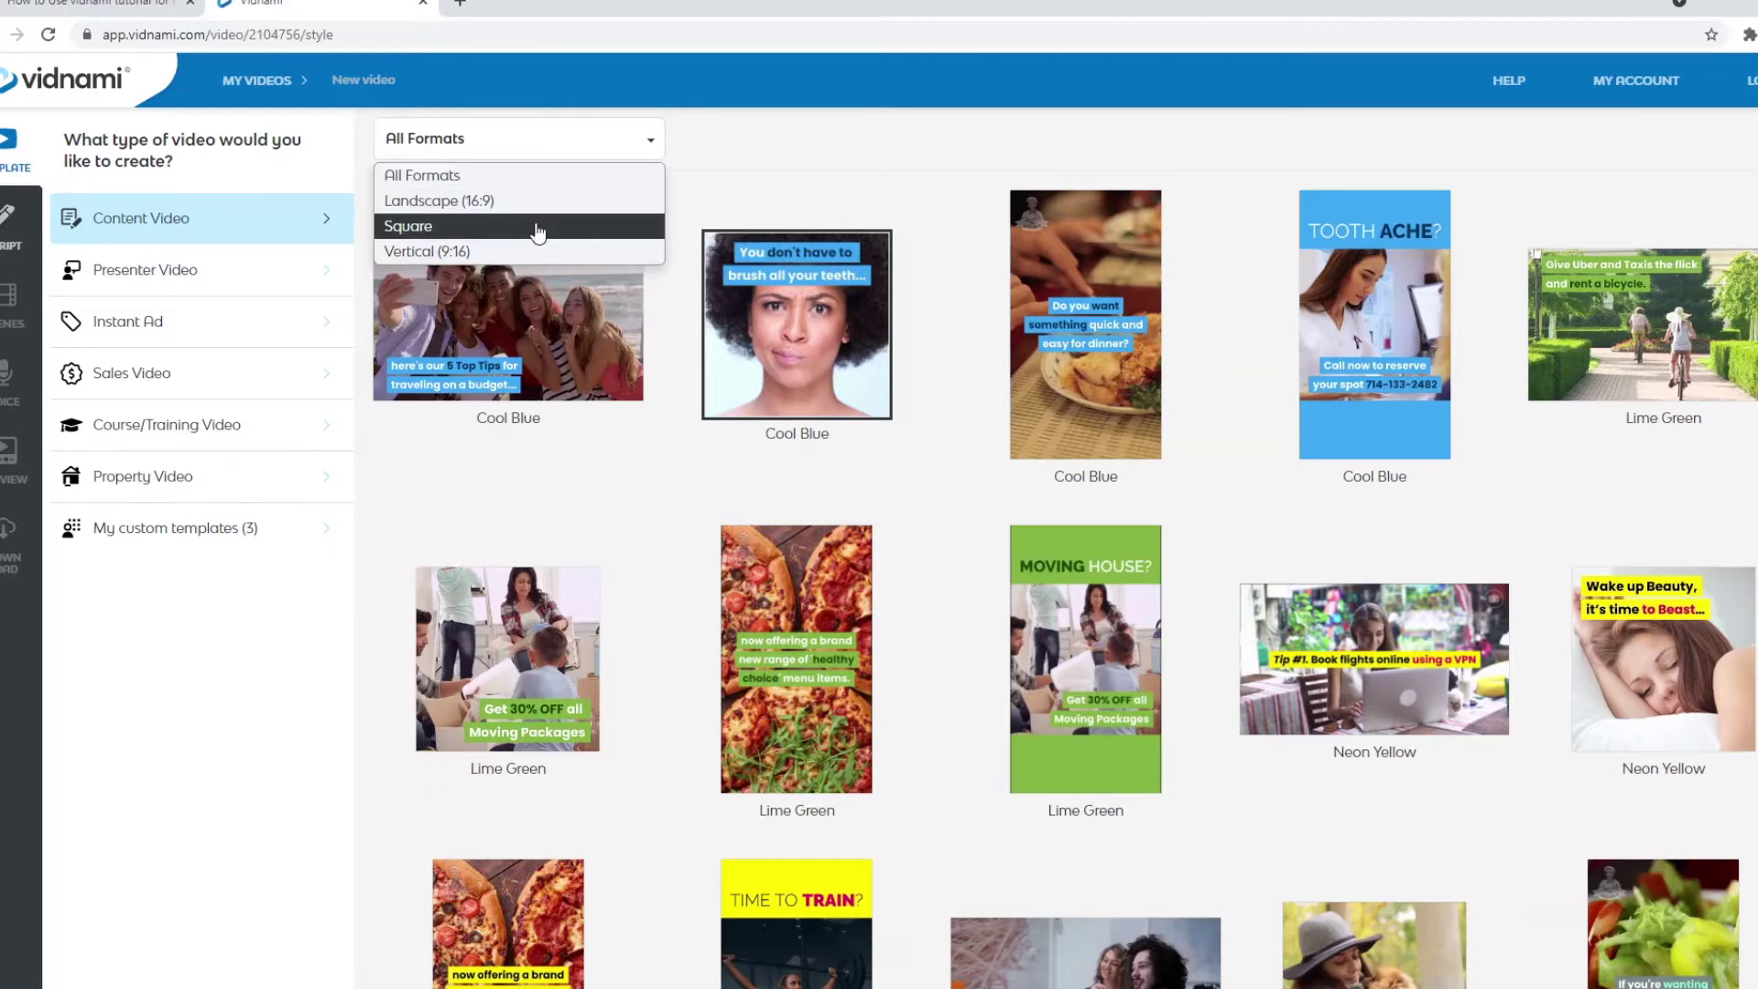
pyautogui.click(570, 202)
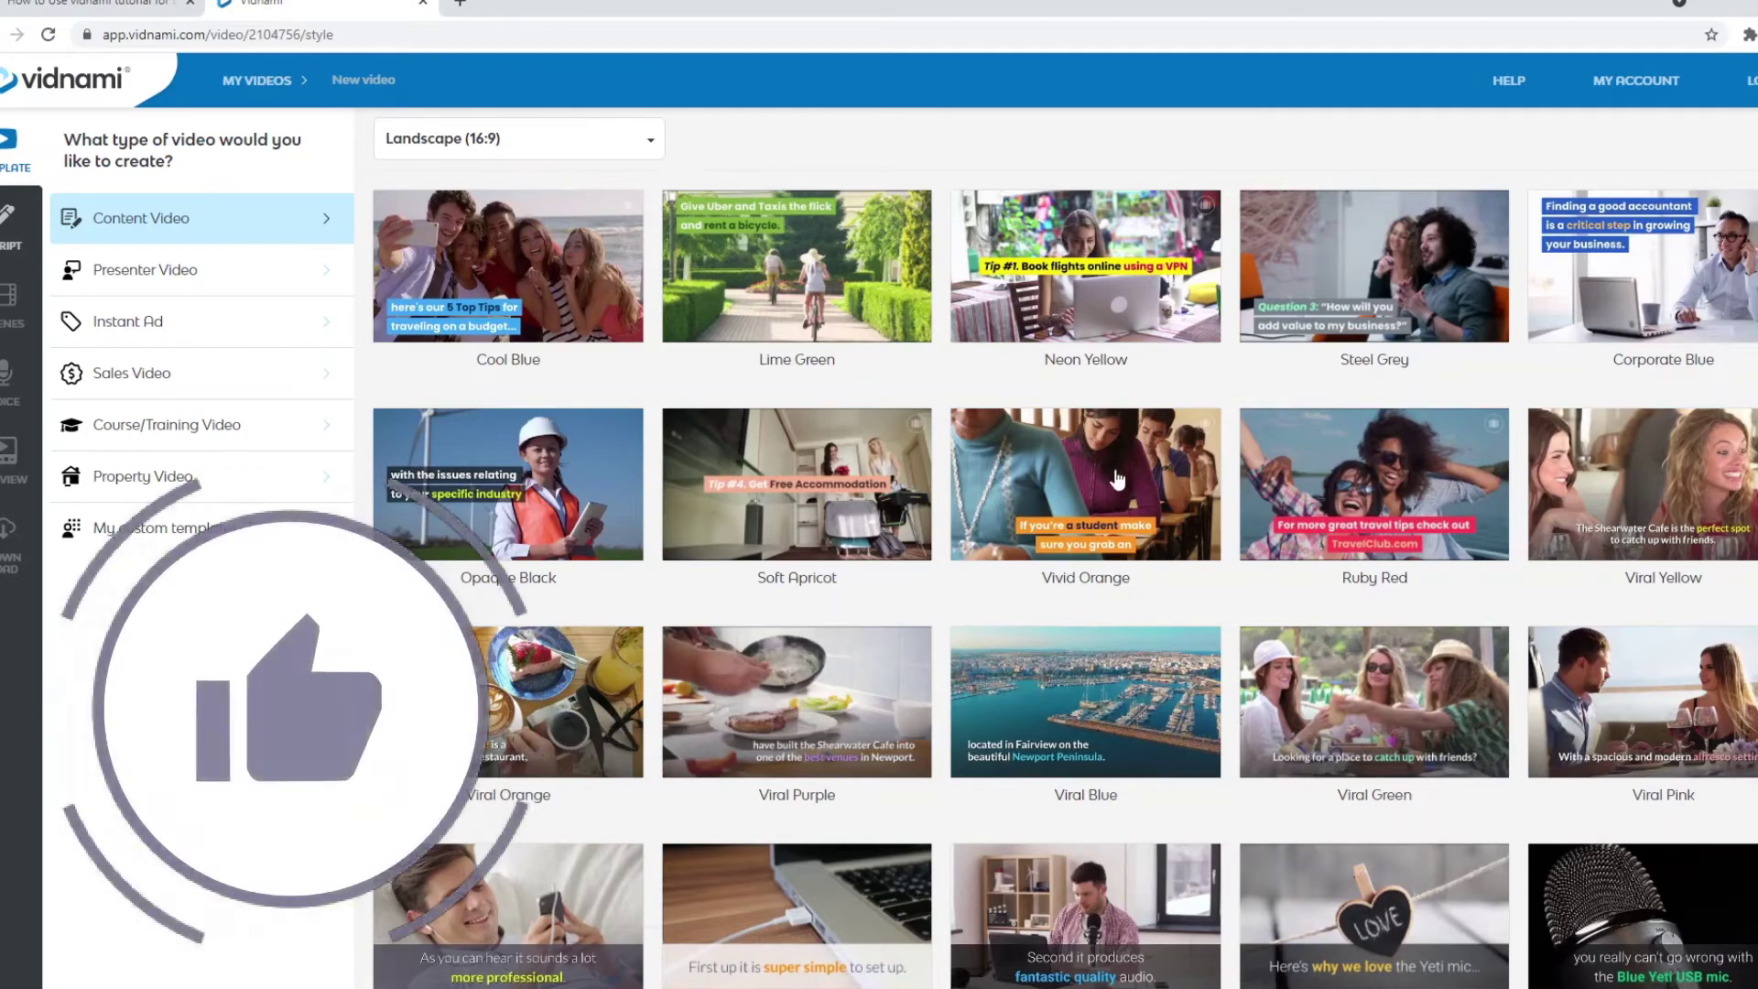
# - Preview the Viral Yellow template and use it for the video
pyautogui.scroll(-3, 1147, 488)
pyautogui.scroll(3, 1148, 487)
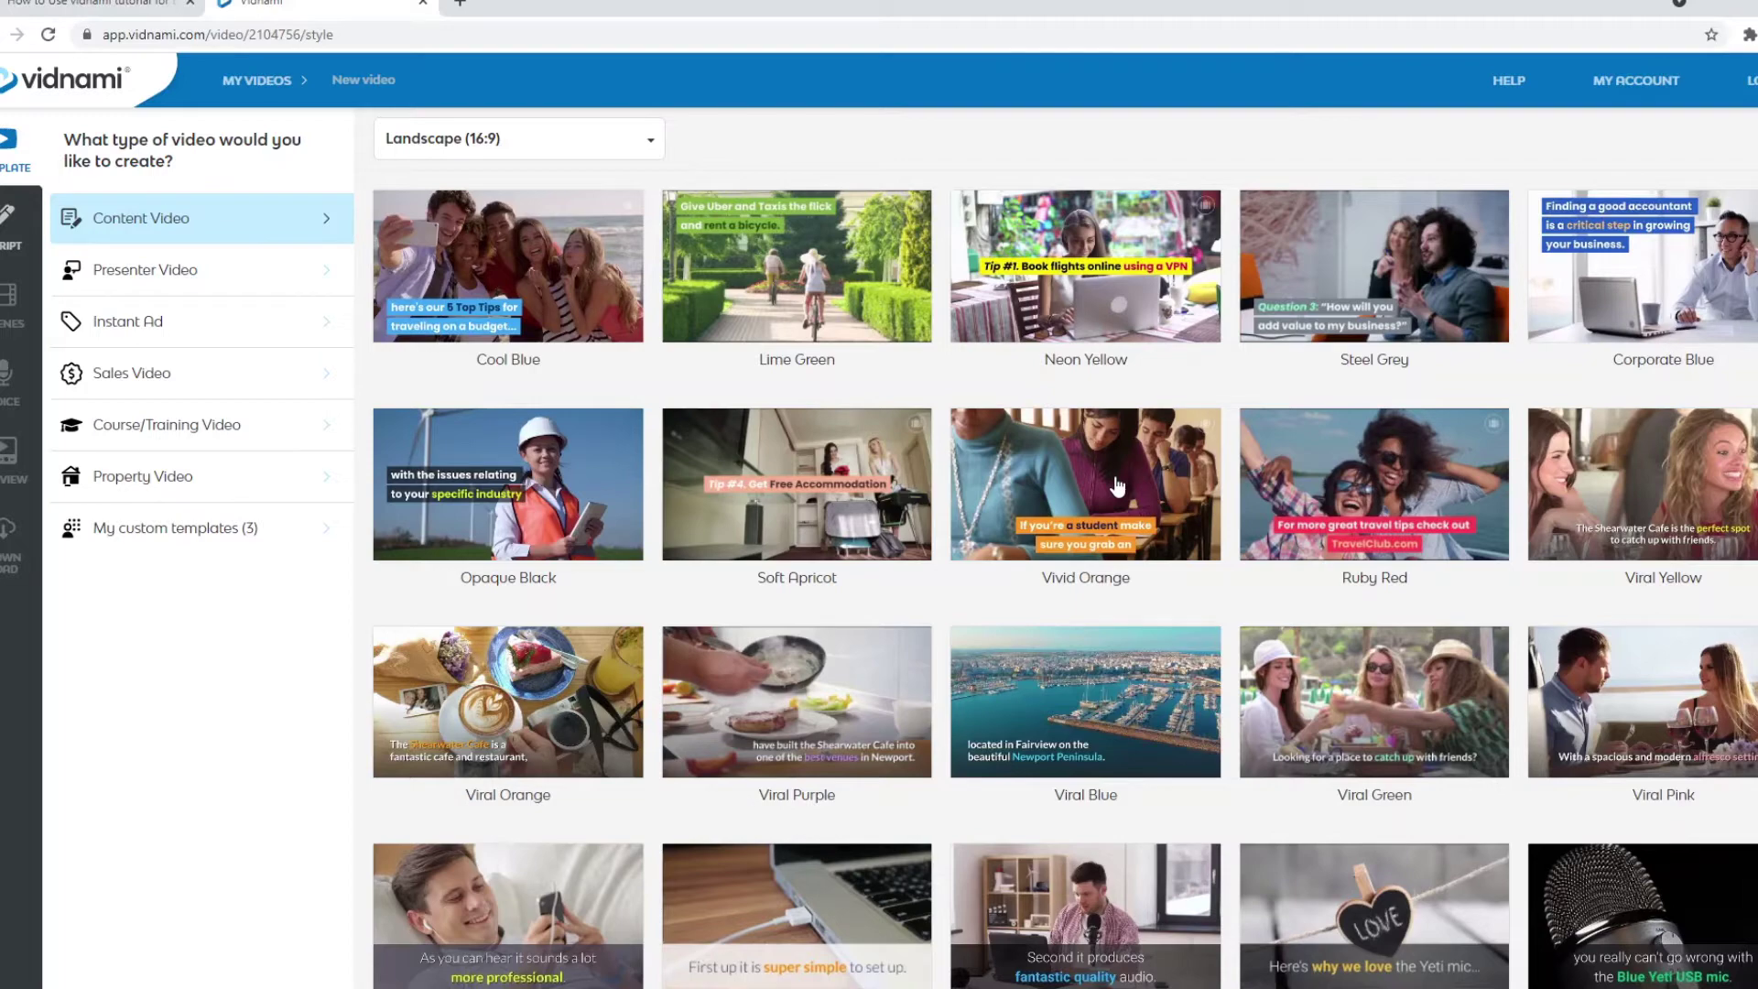
pyautogui.scroll(-3, 1115, 494)
pyautogui.scroll(3, 1257, 536)
pyautogui.scroll(-3, 1426, 608)
pyautogui.scroll(2, 1422, 891)
pyautogui.scroll(2, 1423, 891)
pyautogui.scroll(-2, 637, 786)
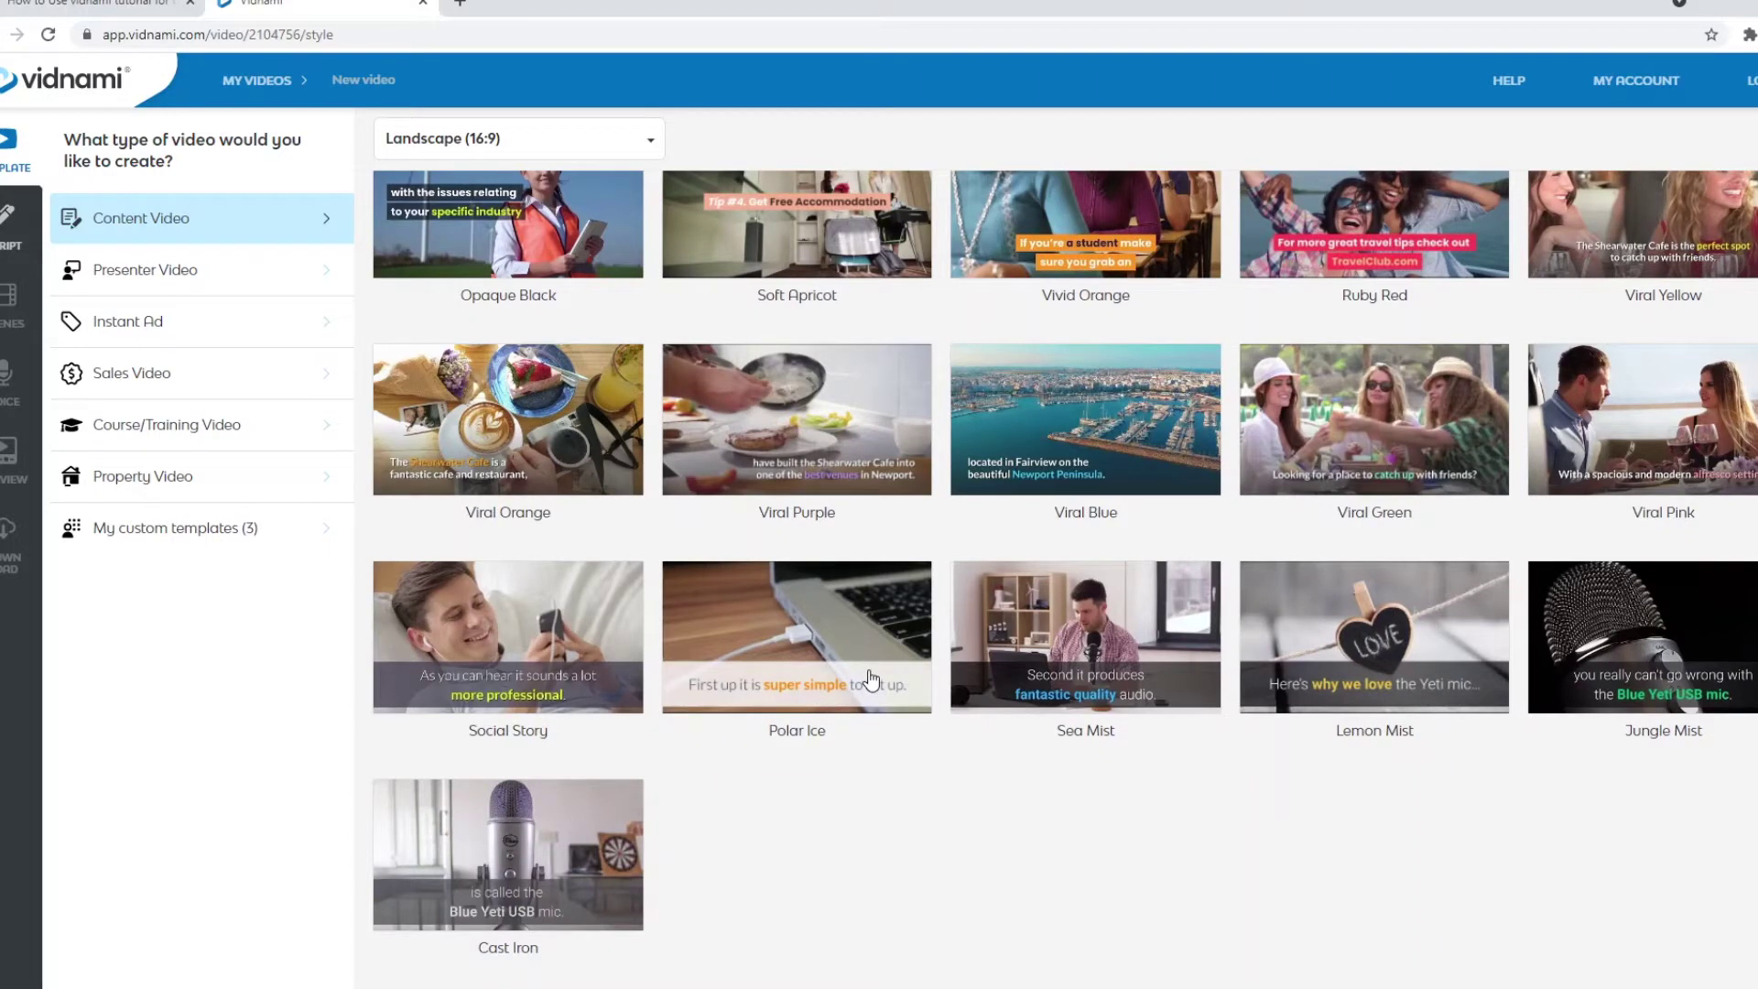
pyautogui.scroll(3, 960, 800)
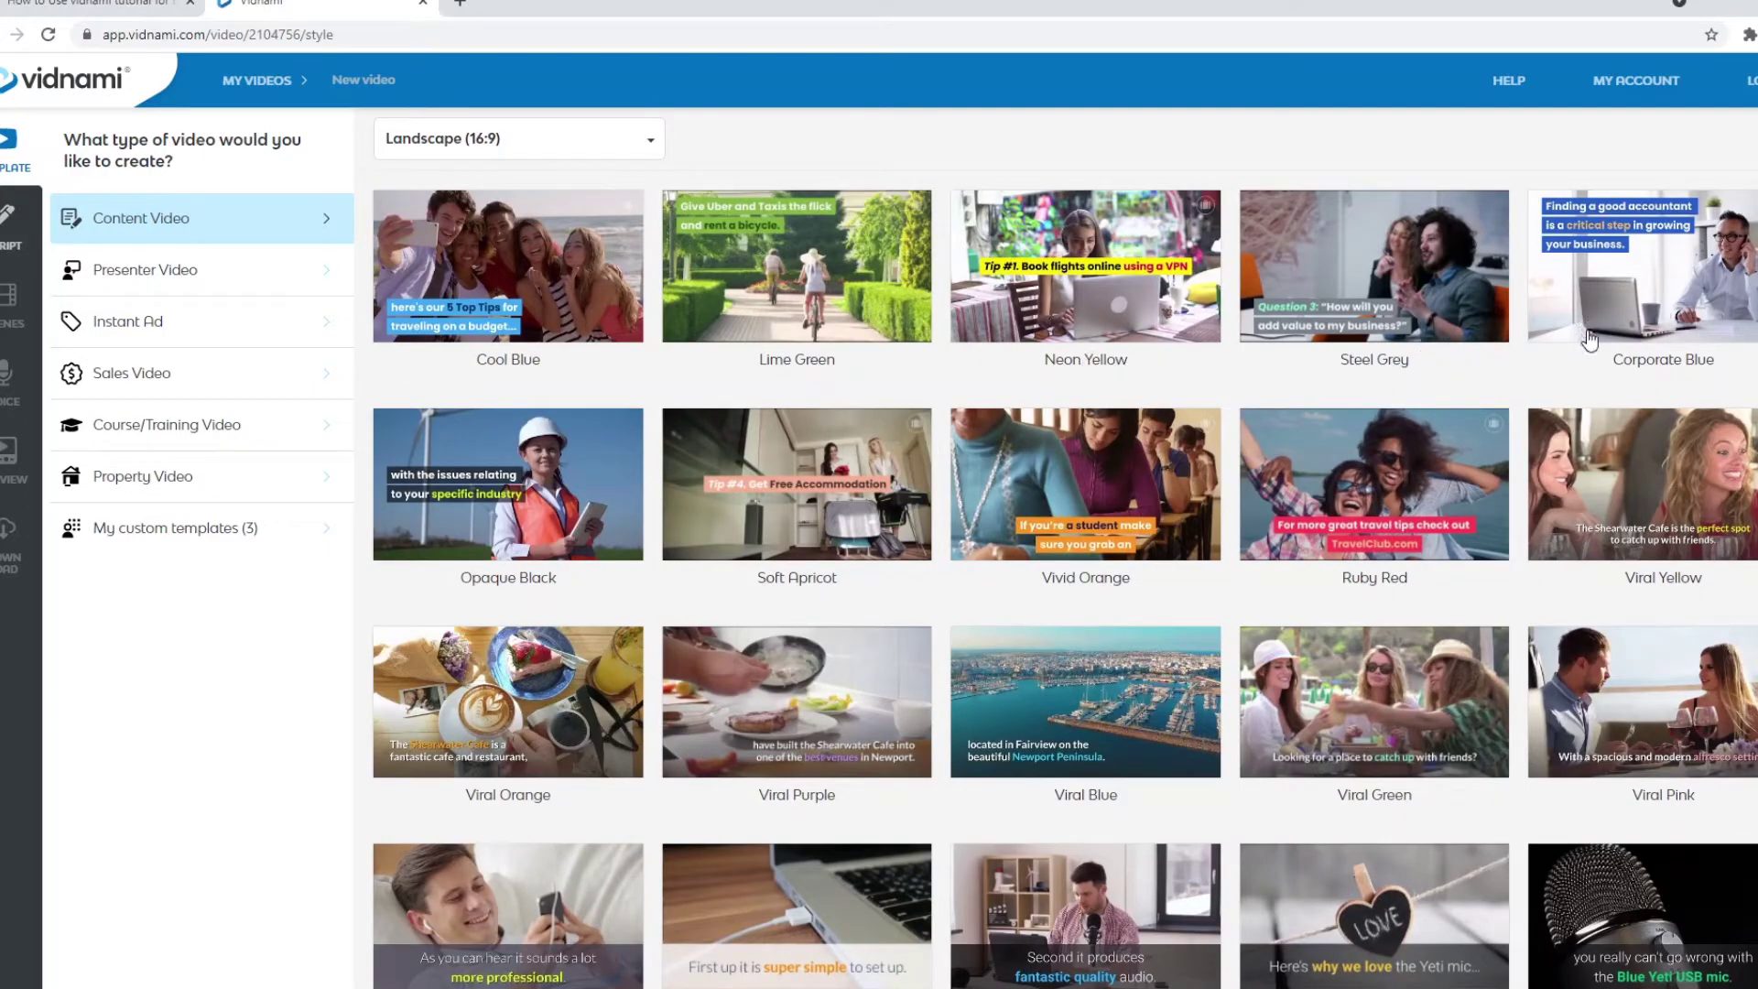
pyautogui.click(1672, 447)
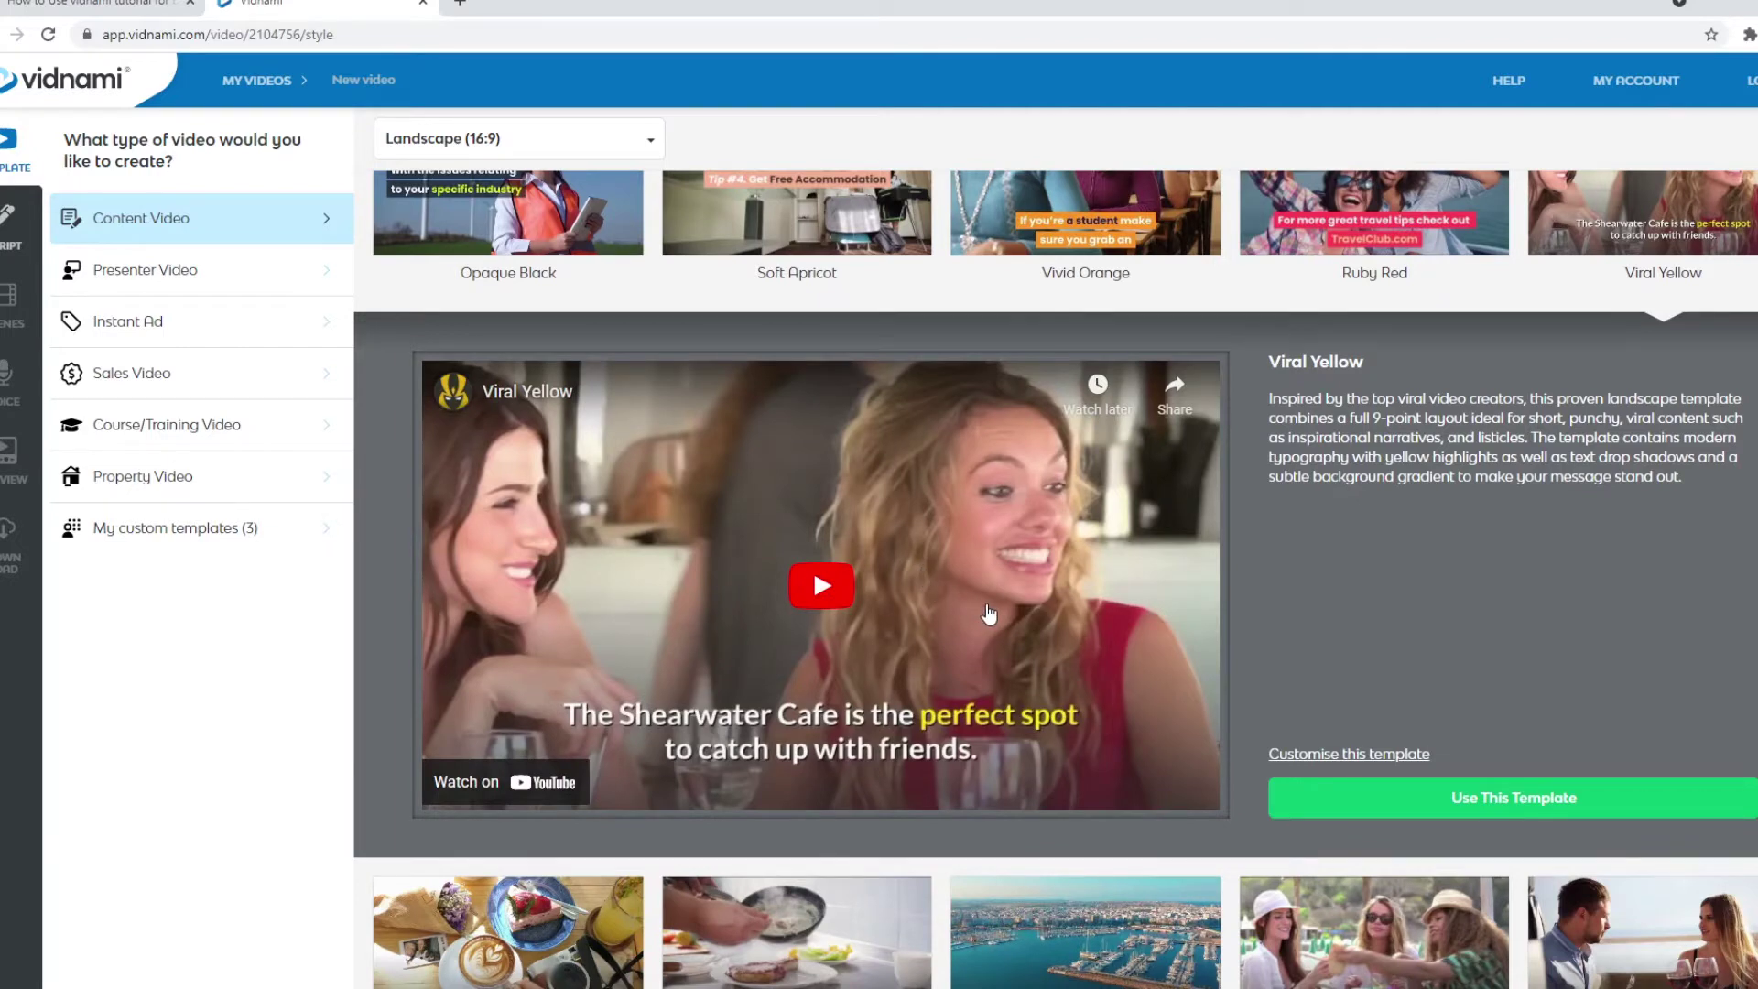
pyautogui.click(1561, 800)
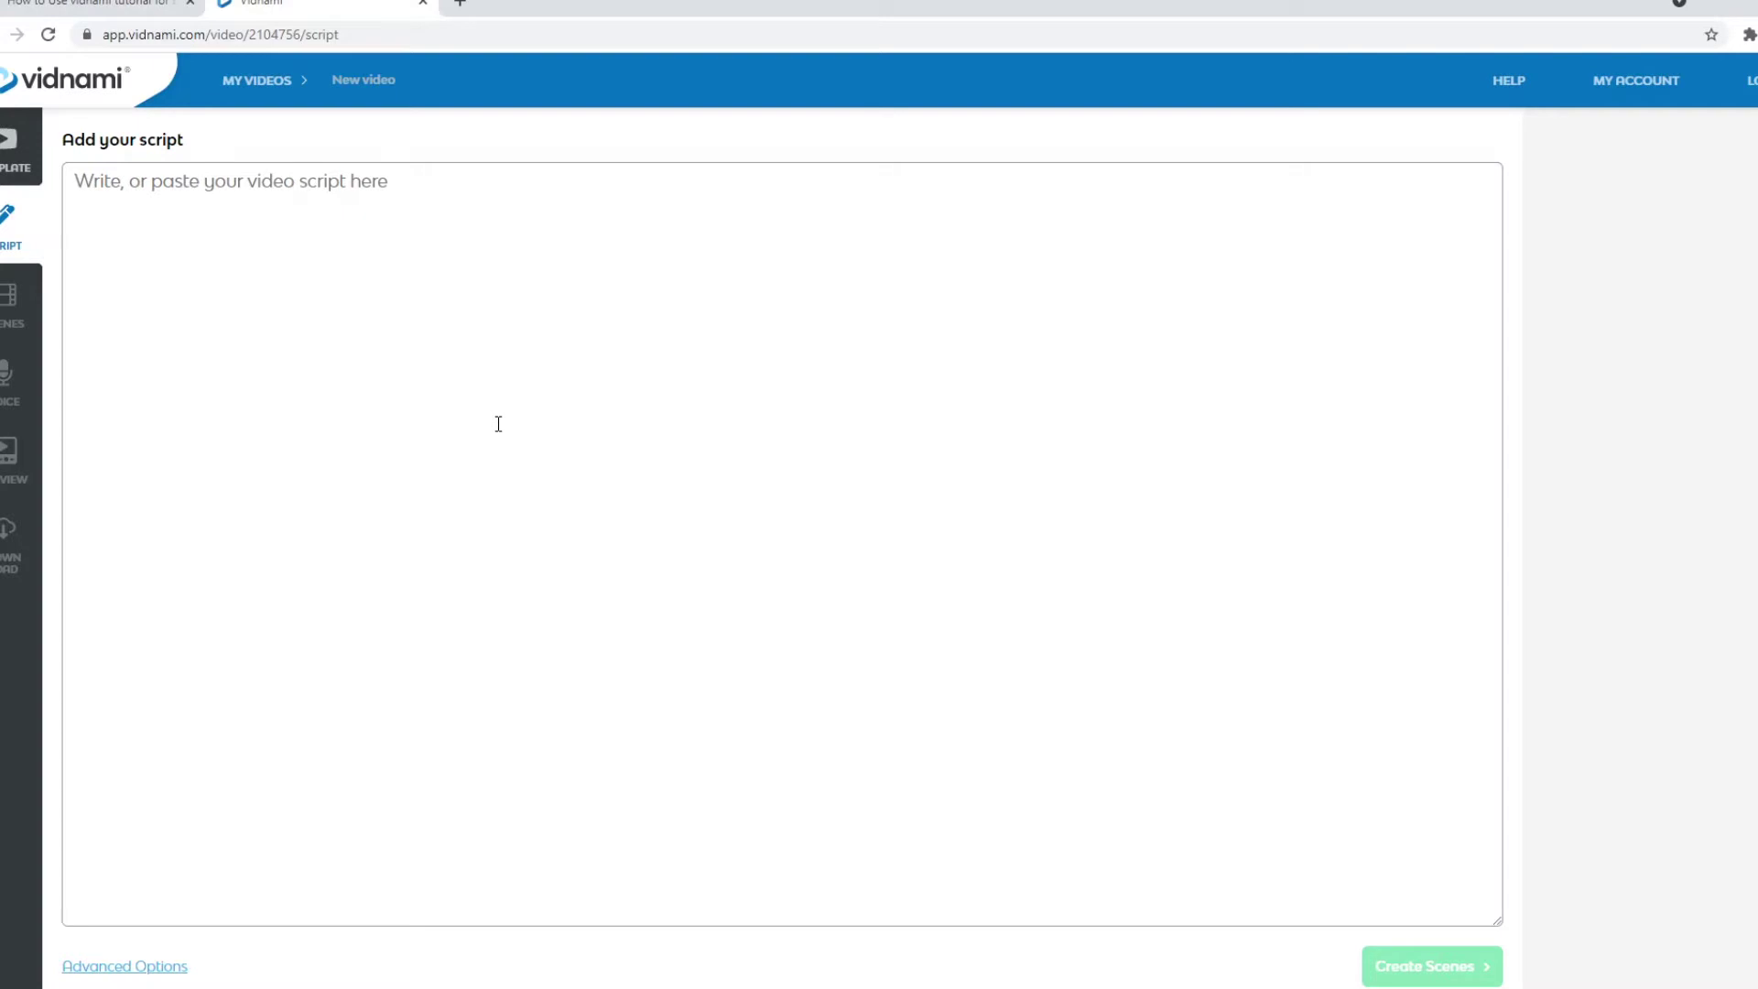
# - Paste the egg diet script as plain text and create the 44 scenes from it
pyautogui.rightClick(372, 201)
pyautogui.click(478, 381)
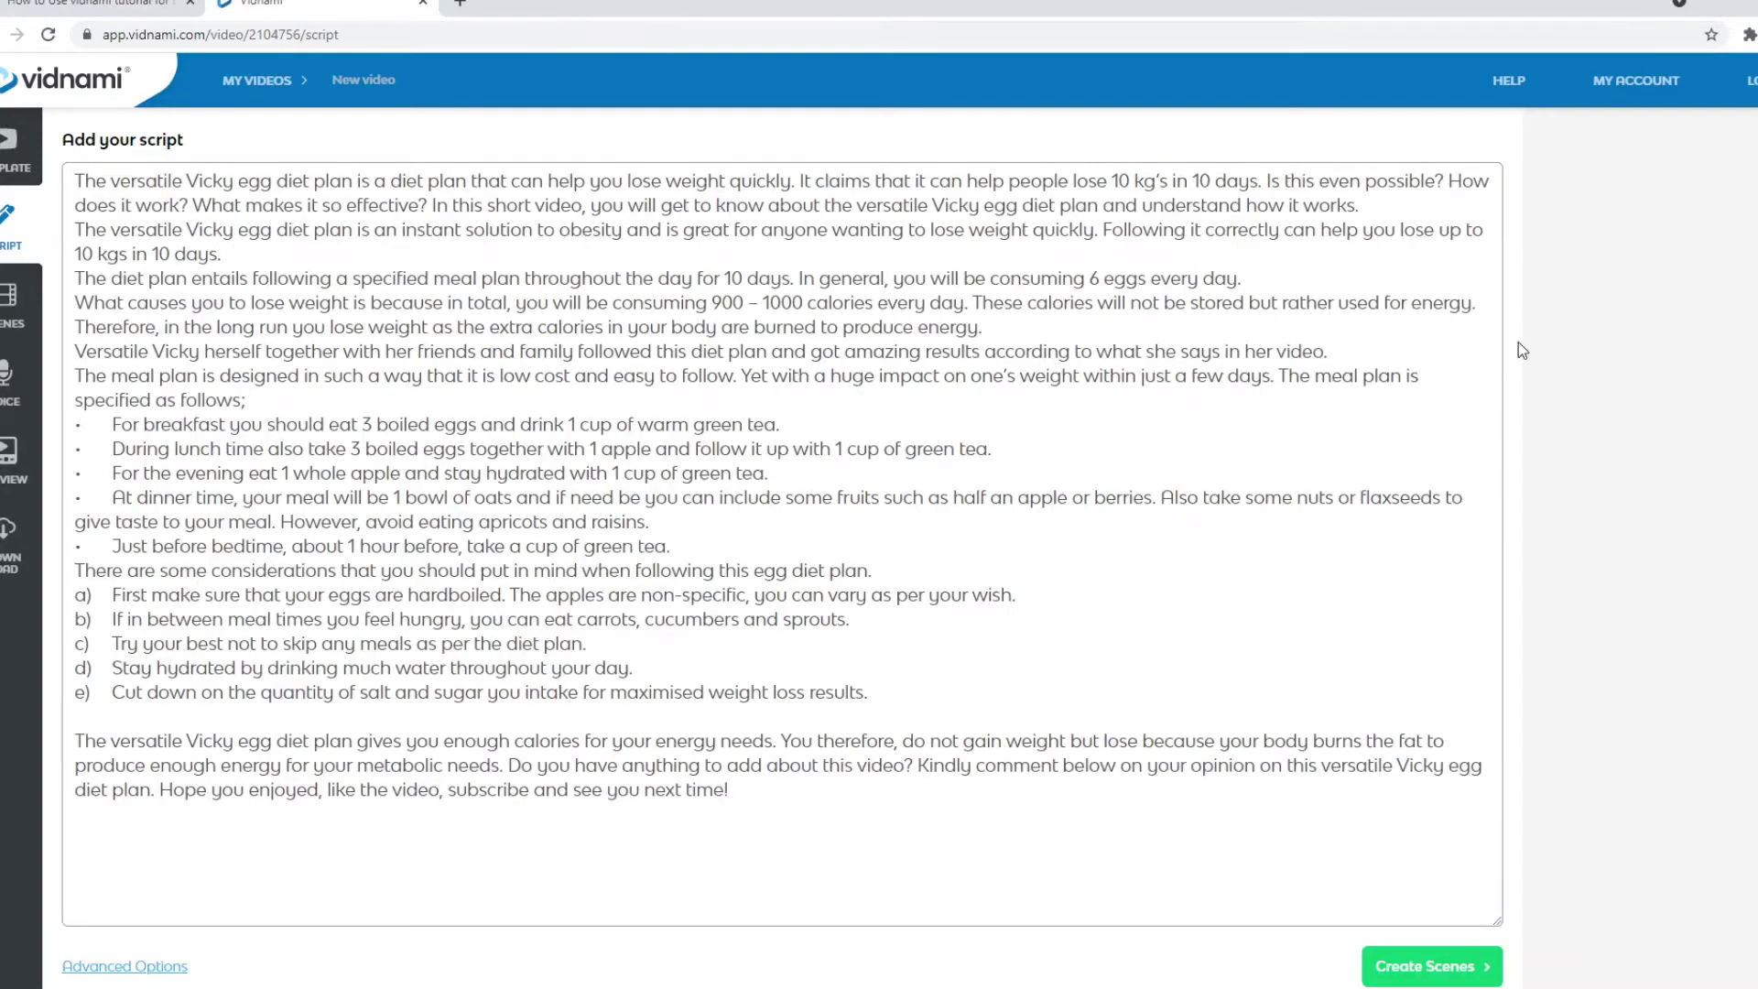
pyautogui.click(1474, 972)
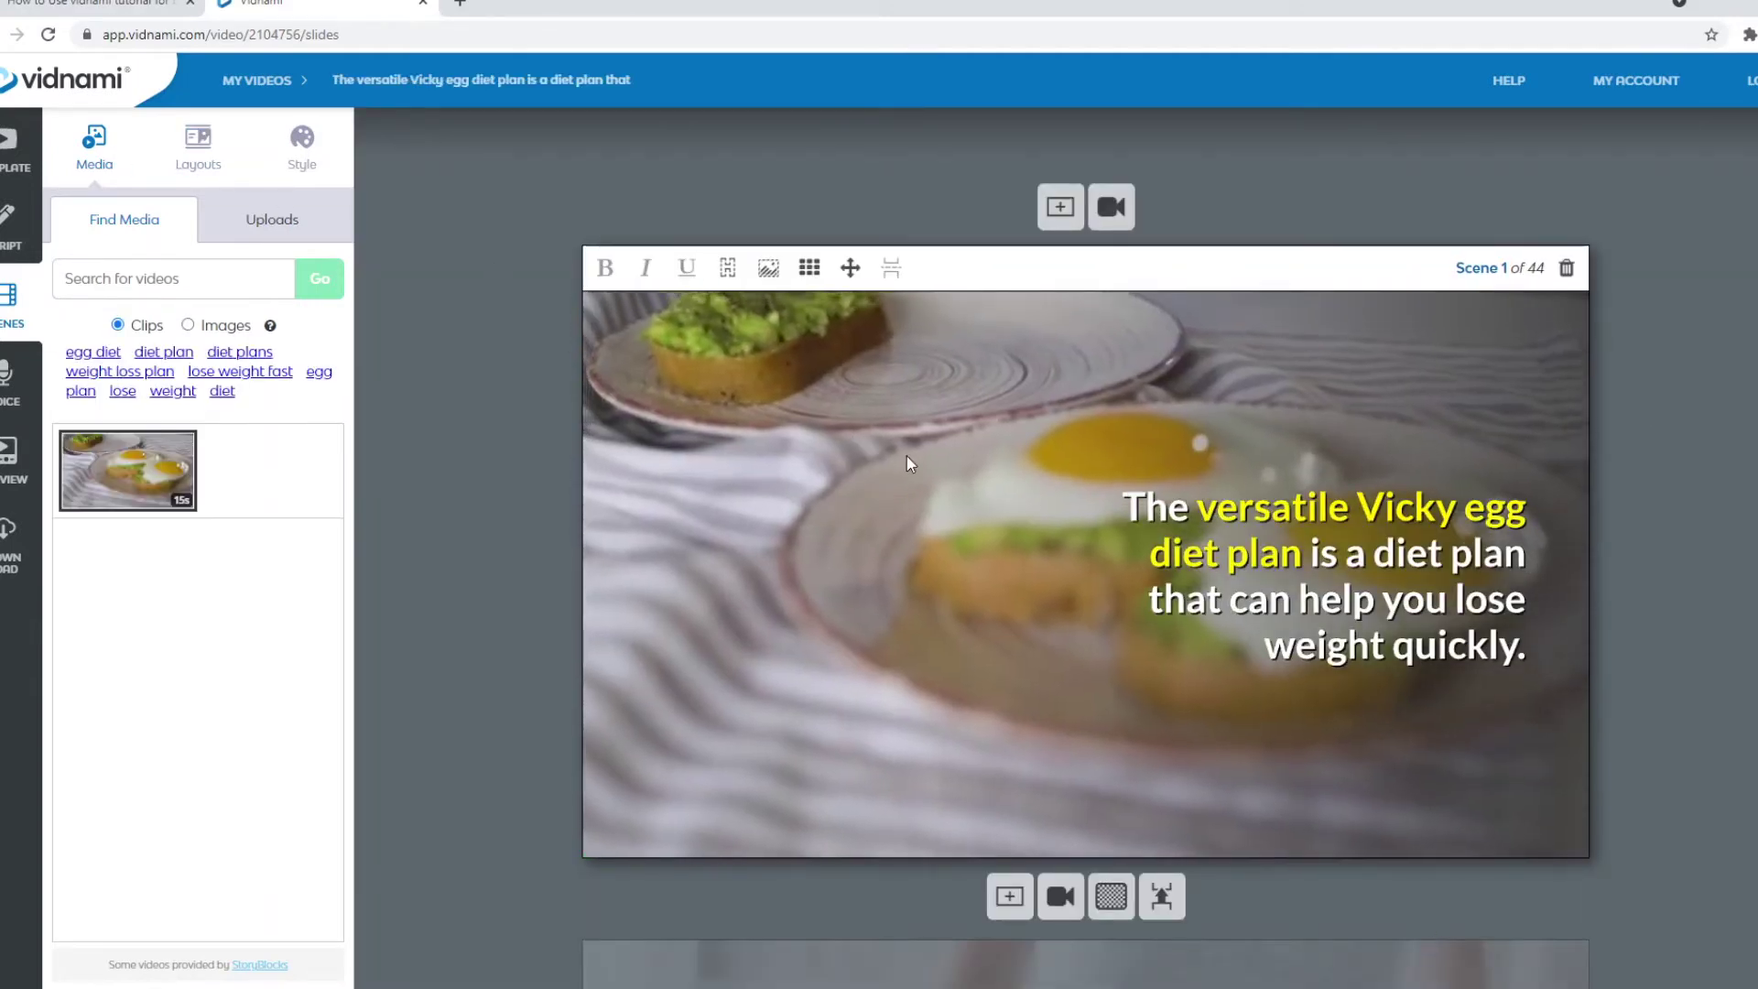
# - Set Scene 1's caption position to bottom centre
pyautogui.scroll(-12, 918, 476)
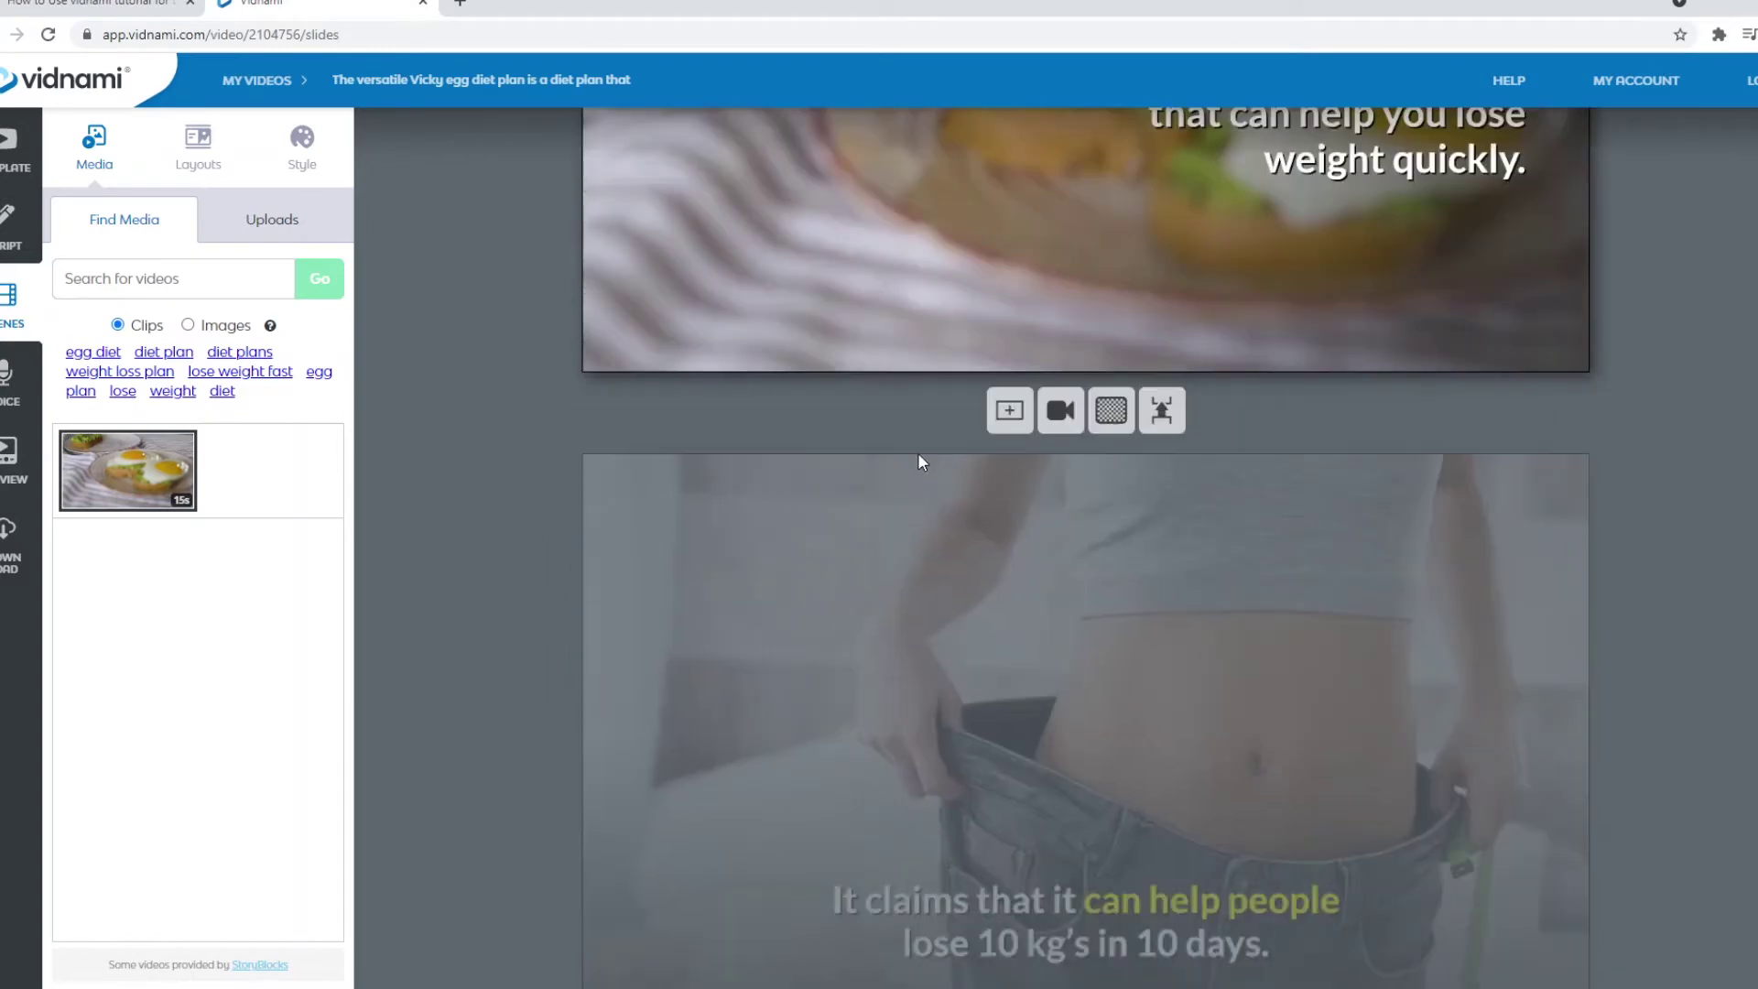
pyautogui.scroll(-3, 918, 460)
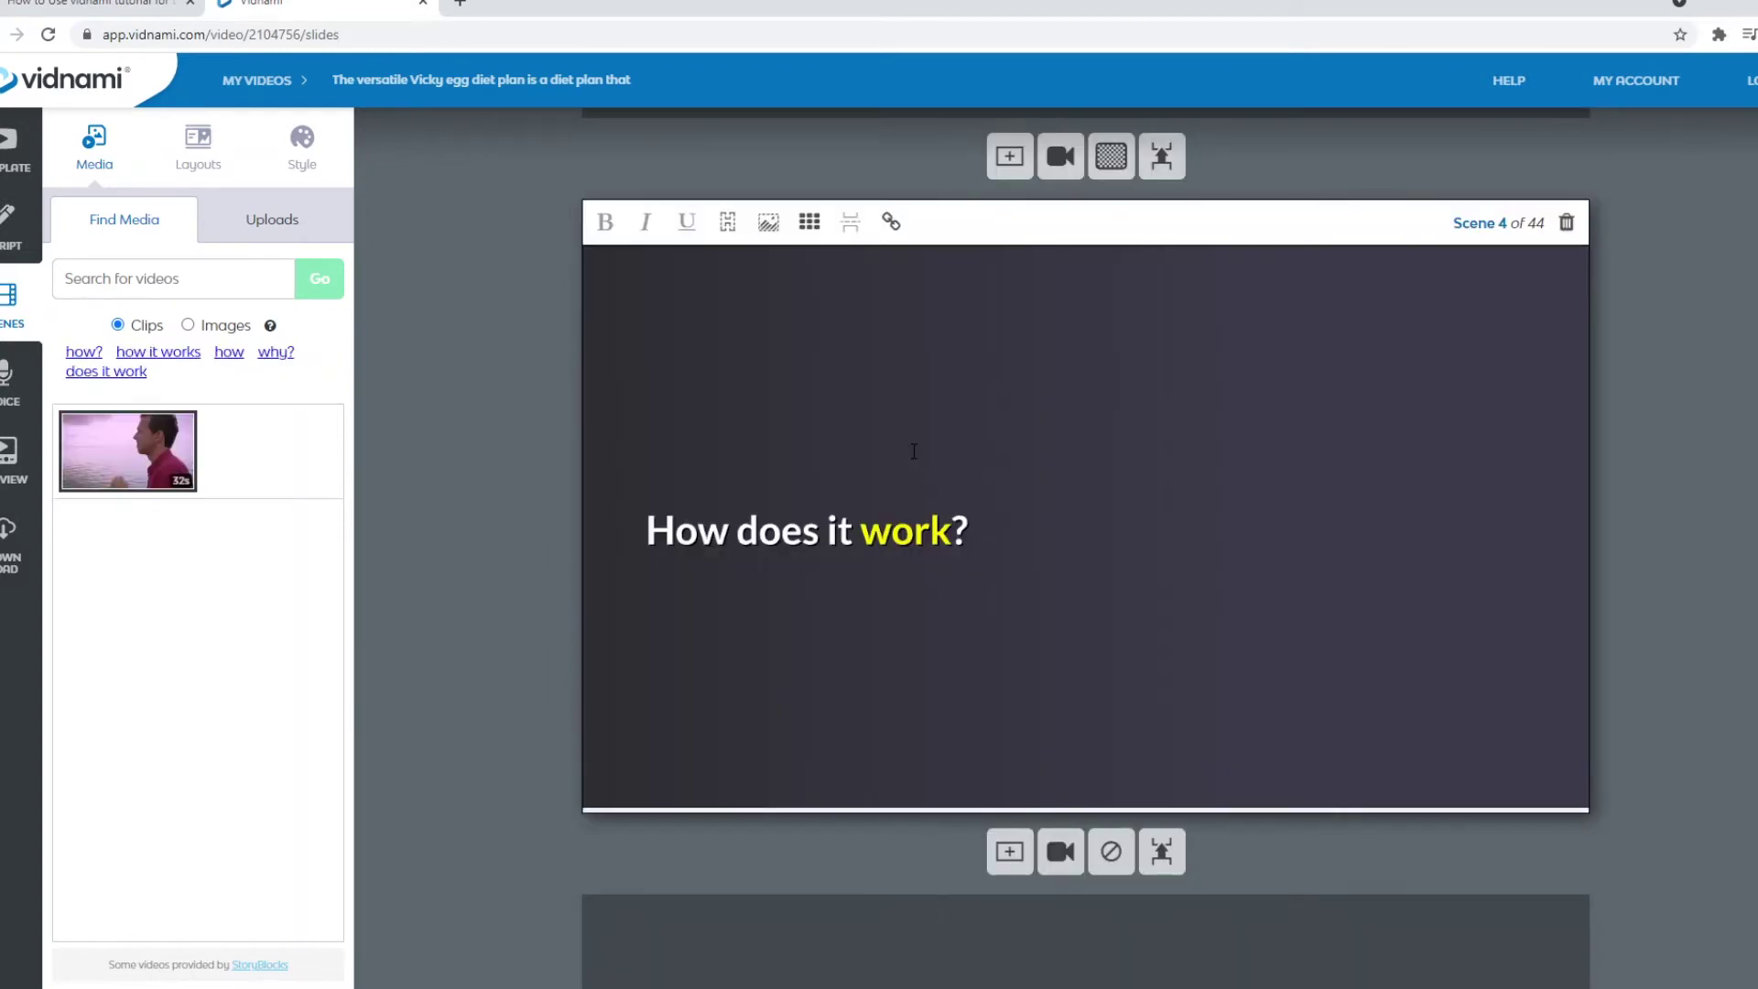
pyautogui.scroll(-6, 911, 450)
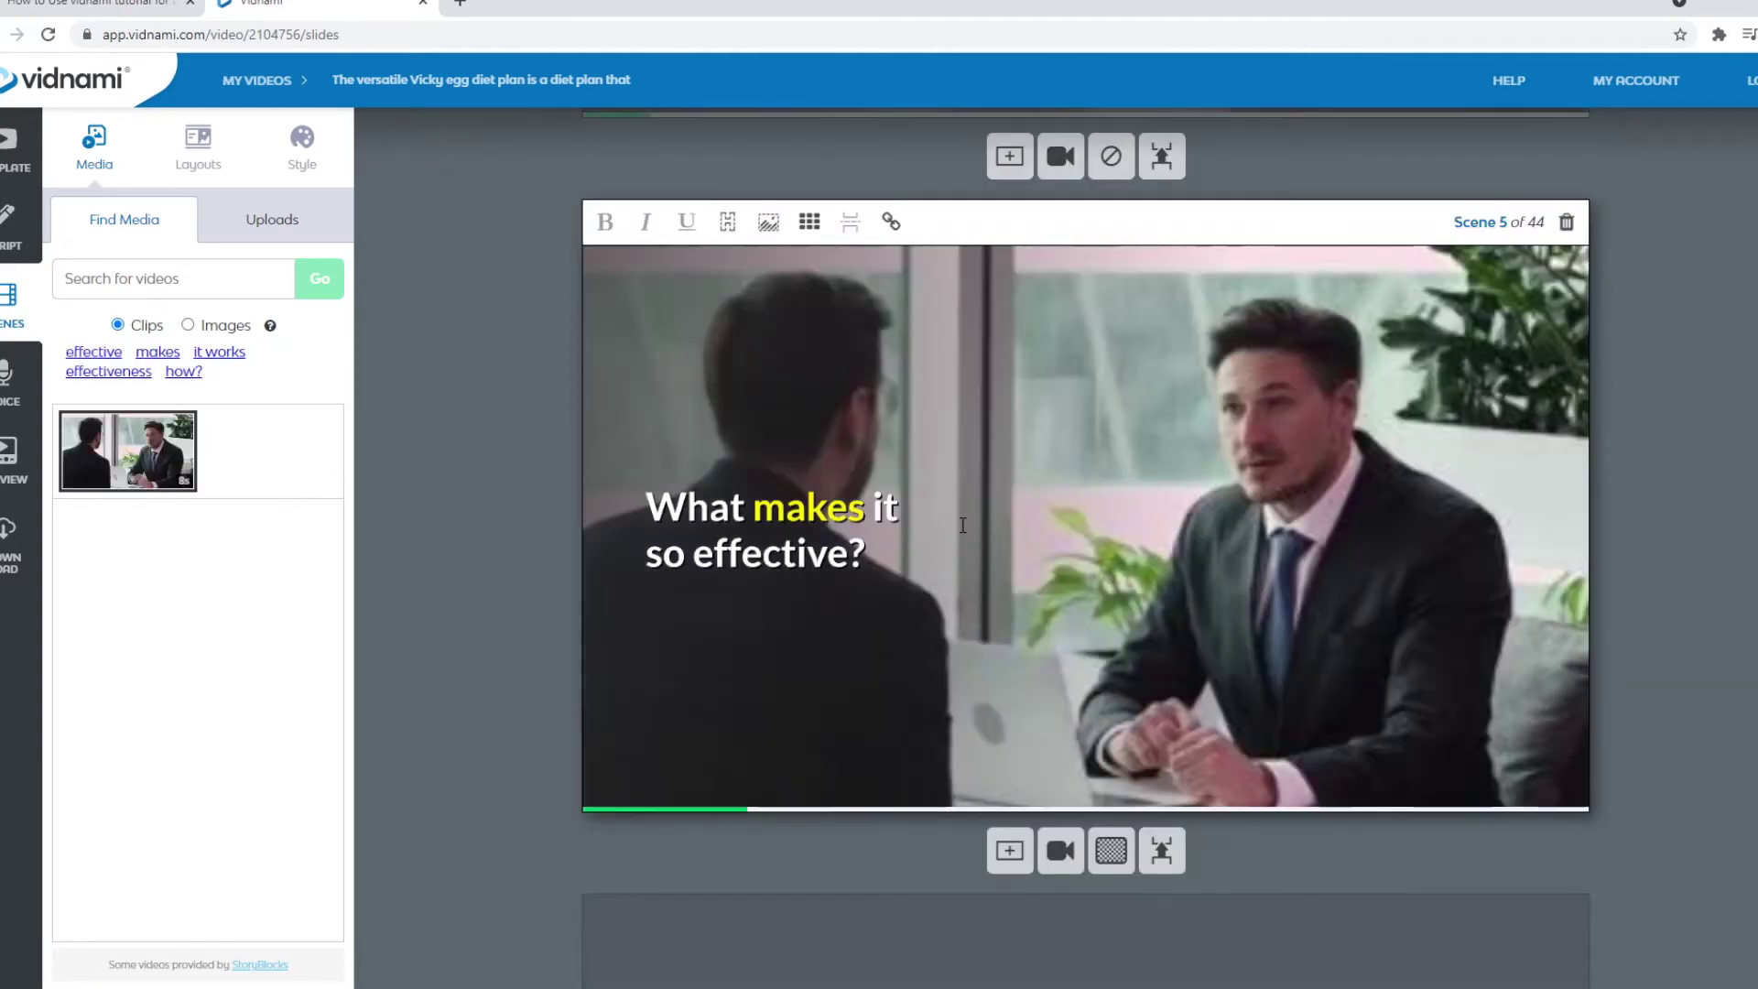
pyautogui.scroll(-3, 962, 526)
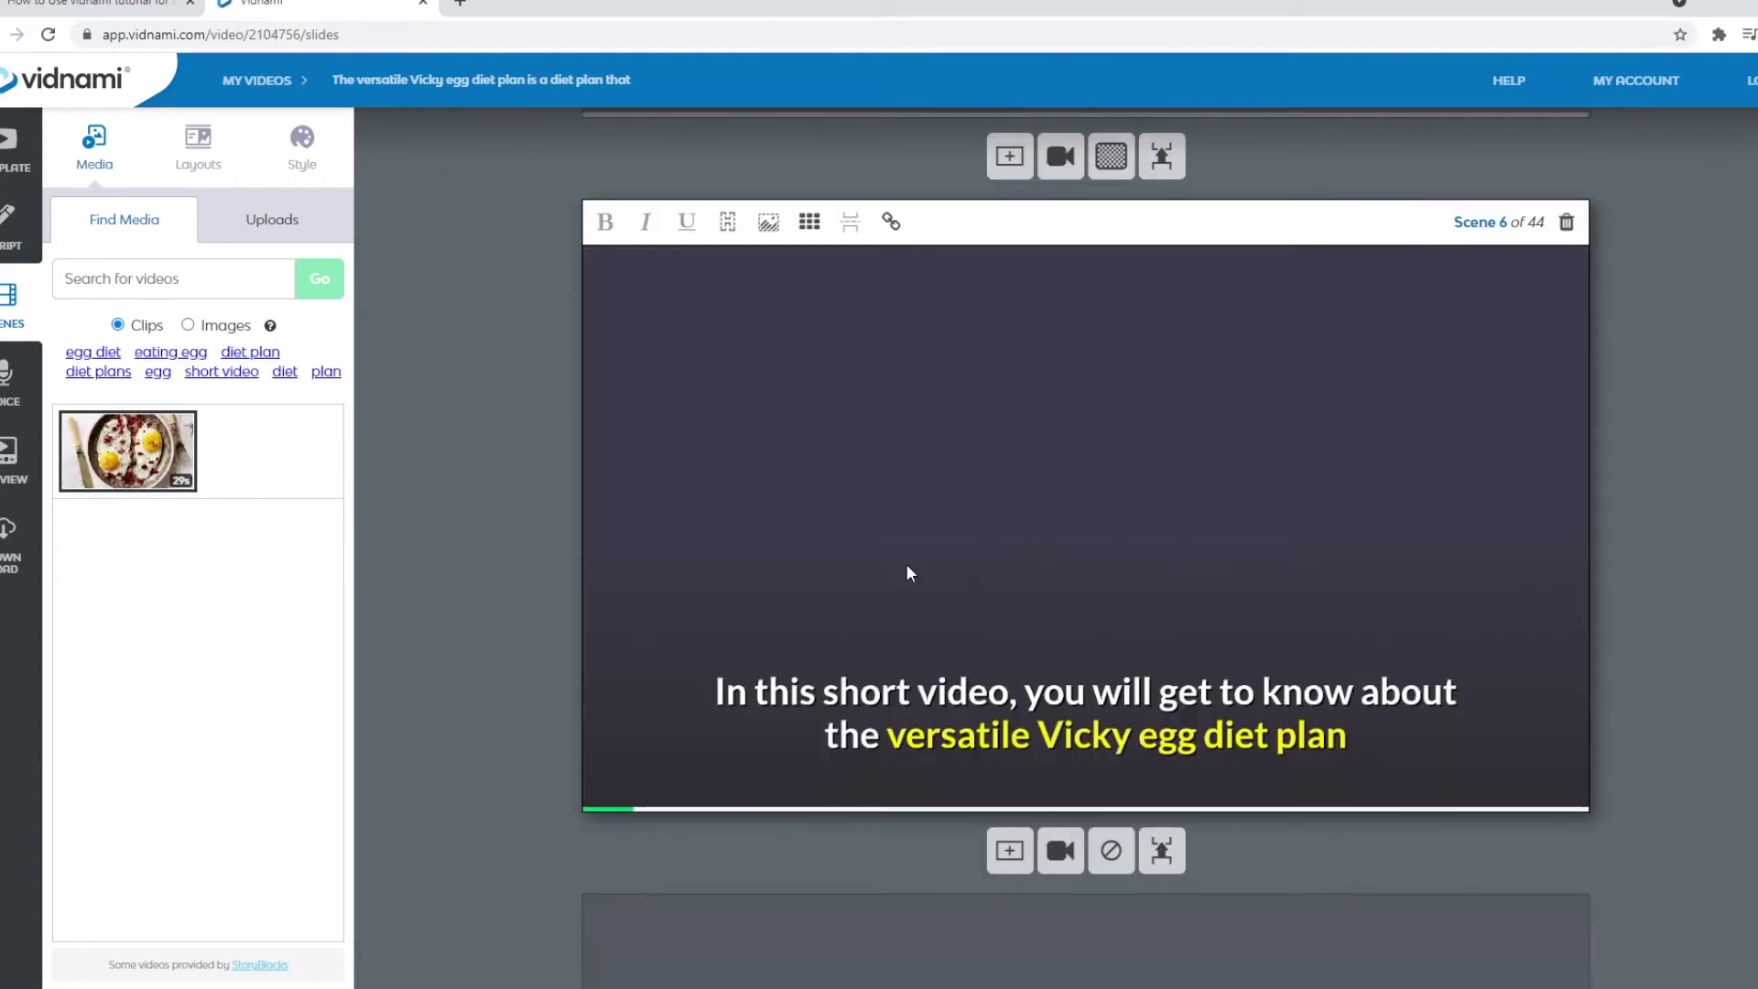
pyautogui.scroll(-10, 1047, 575)
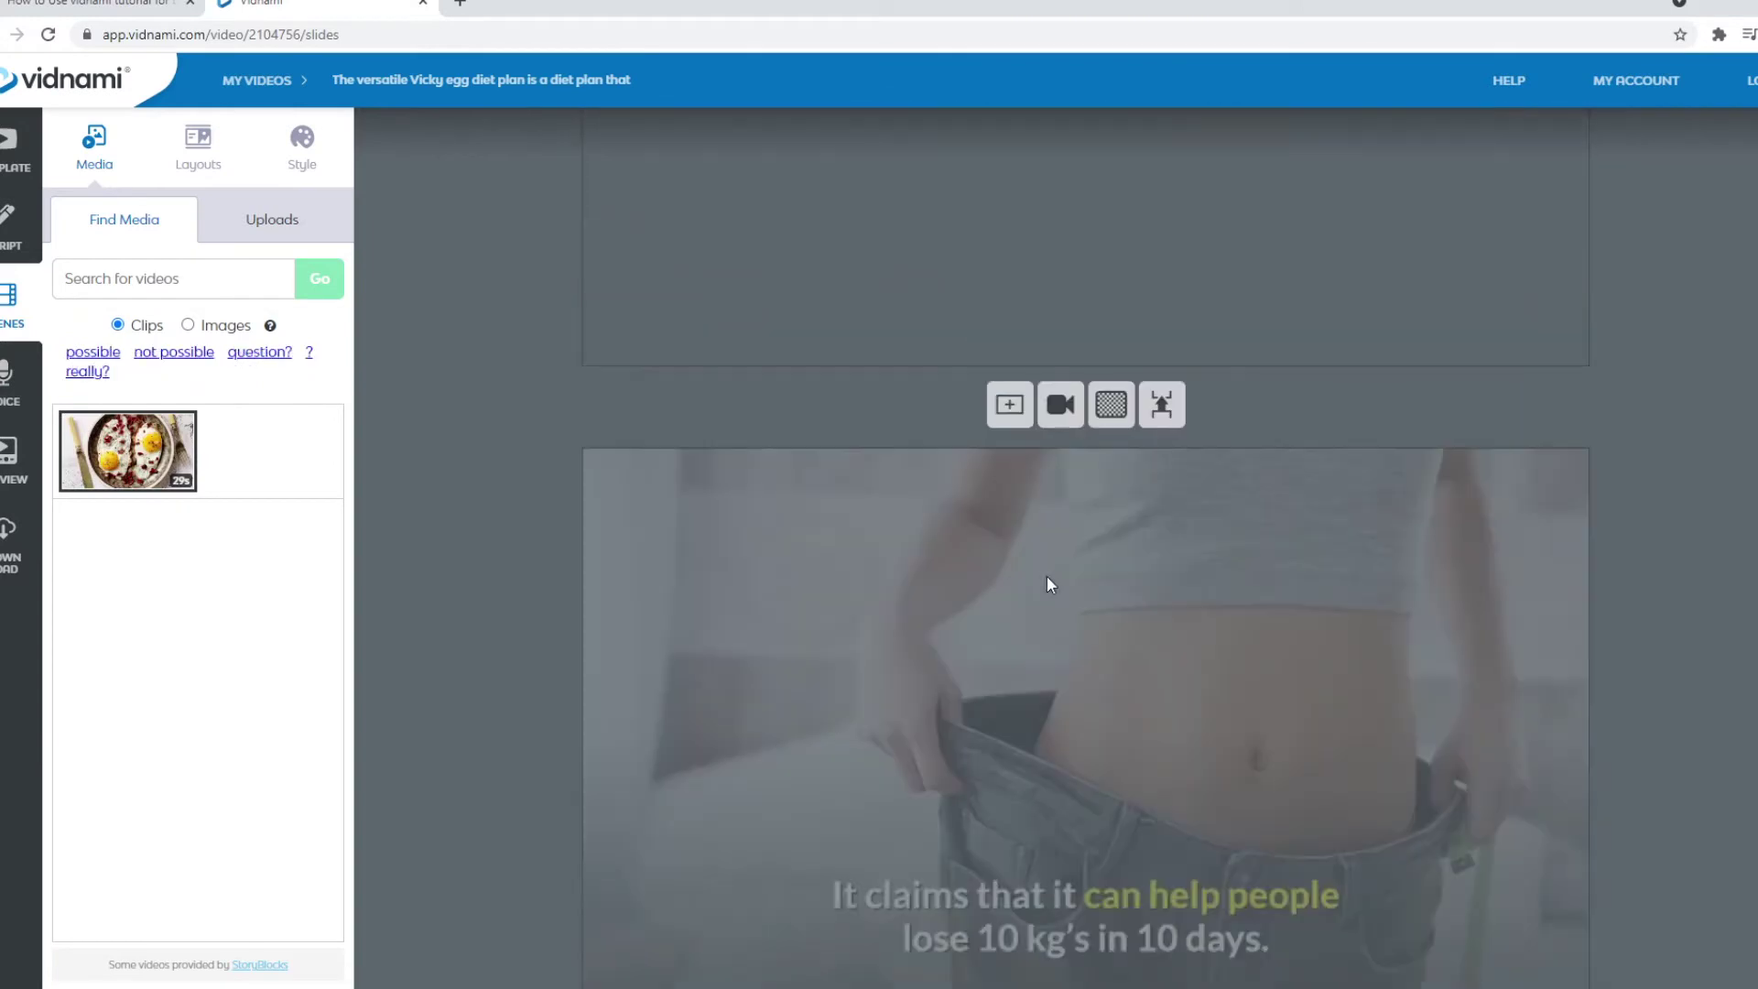
pyautogui.scroll(20, 1046, 575)
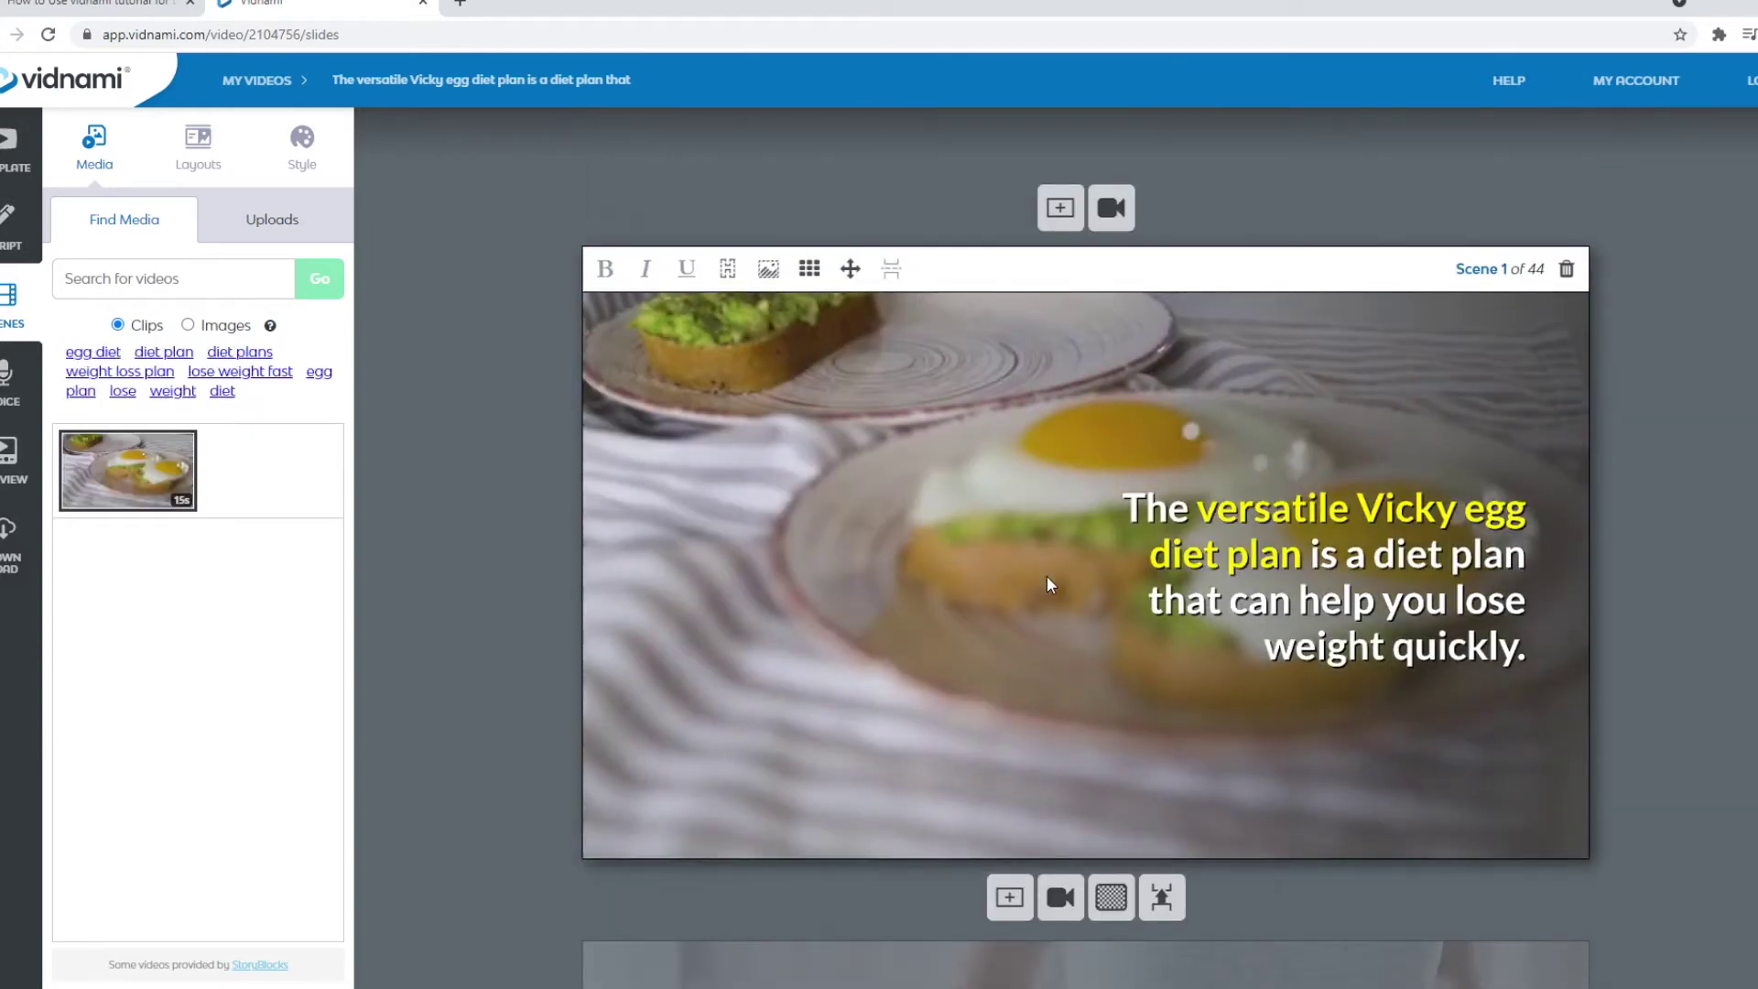
pyautogui.click(809, 268)
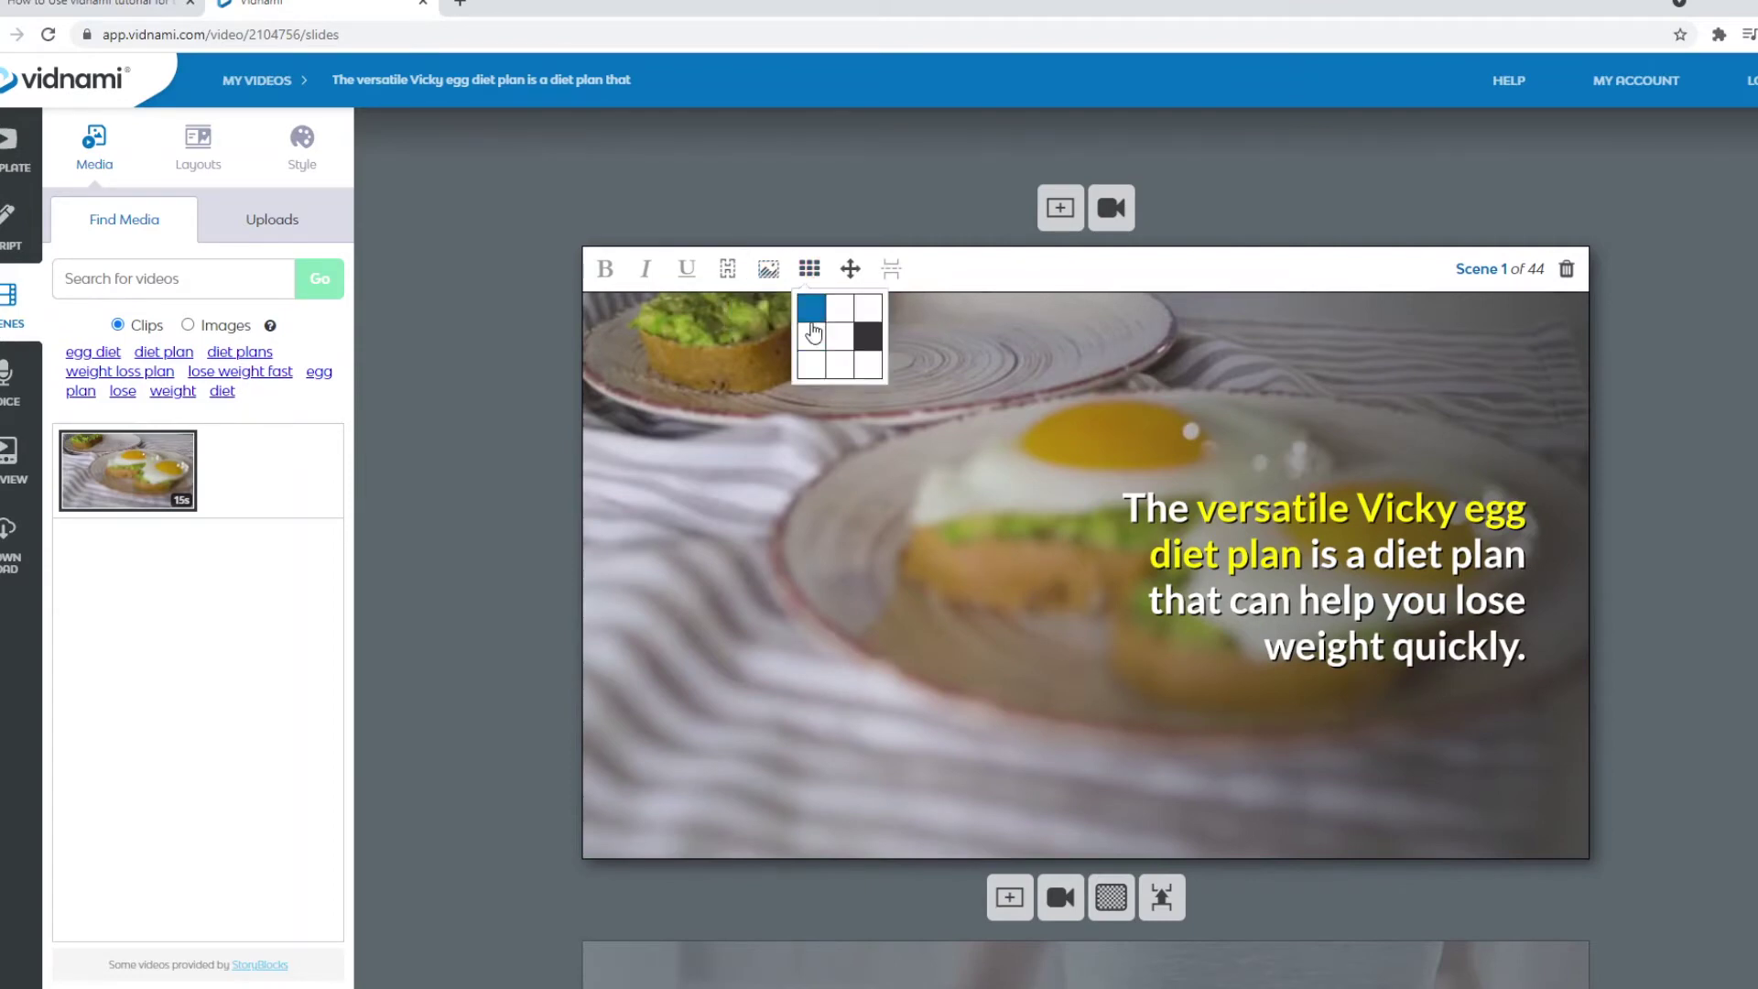
pyautogui.click(841, 367)
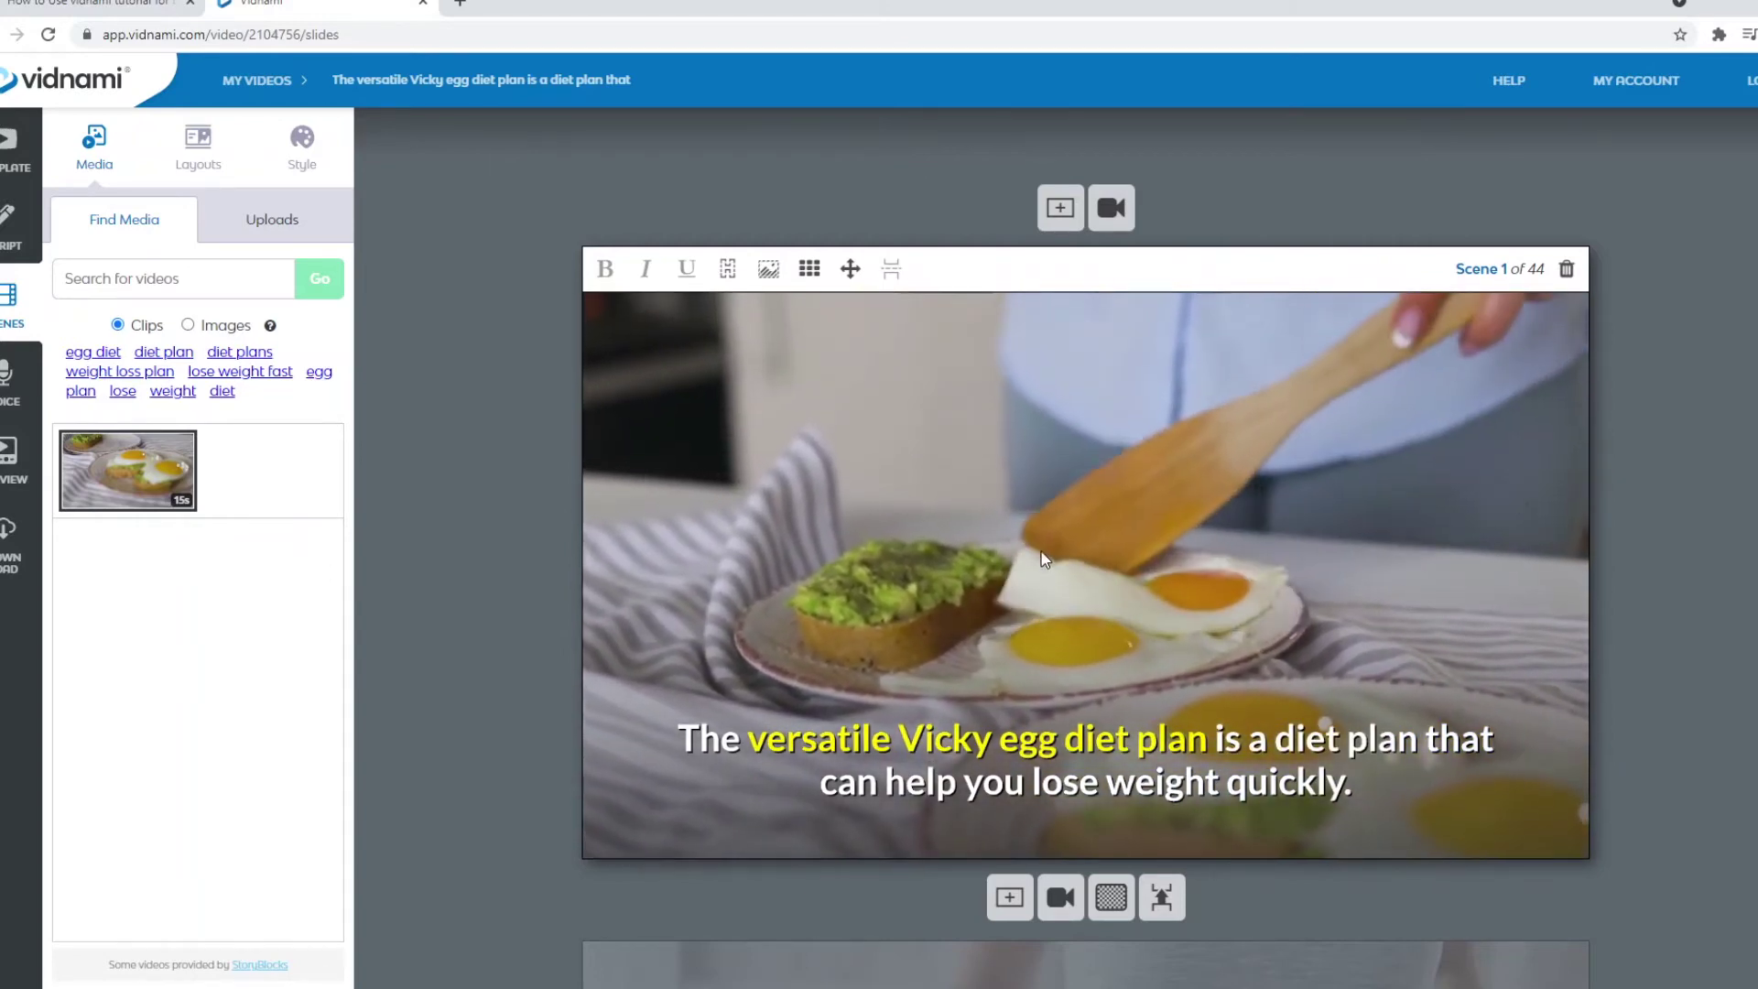
# - Scroll down to Scene 3 with the rock-climbing clip and 'Is this even possible?' caption
pyautogui.scroll(-2, 1112, 540)
pyautogui.scroll(-6, 1113, 540)
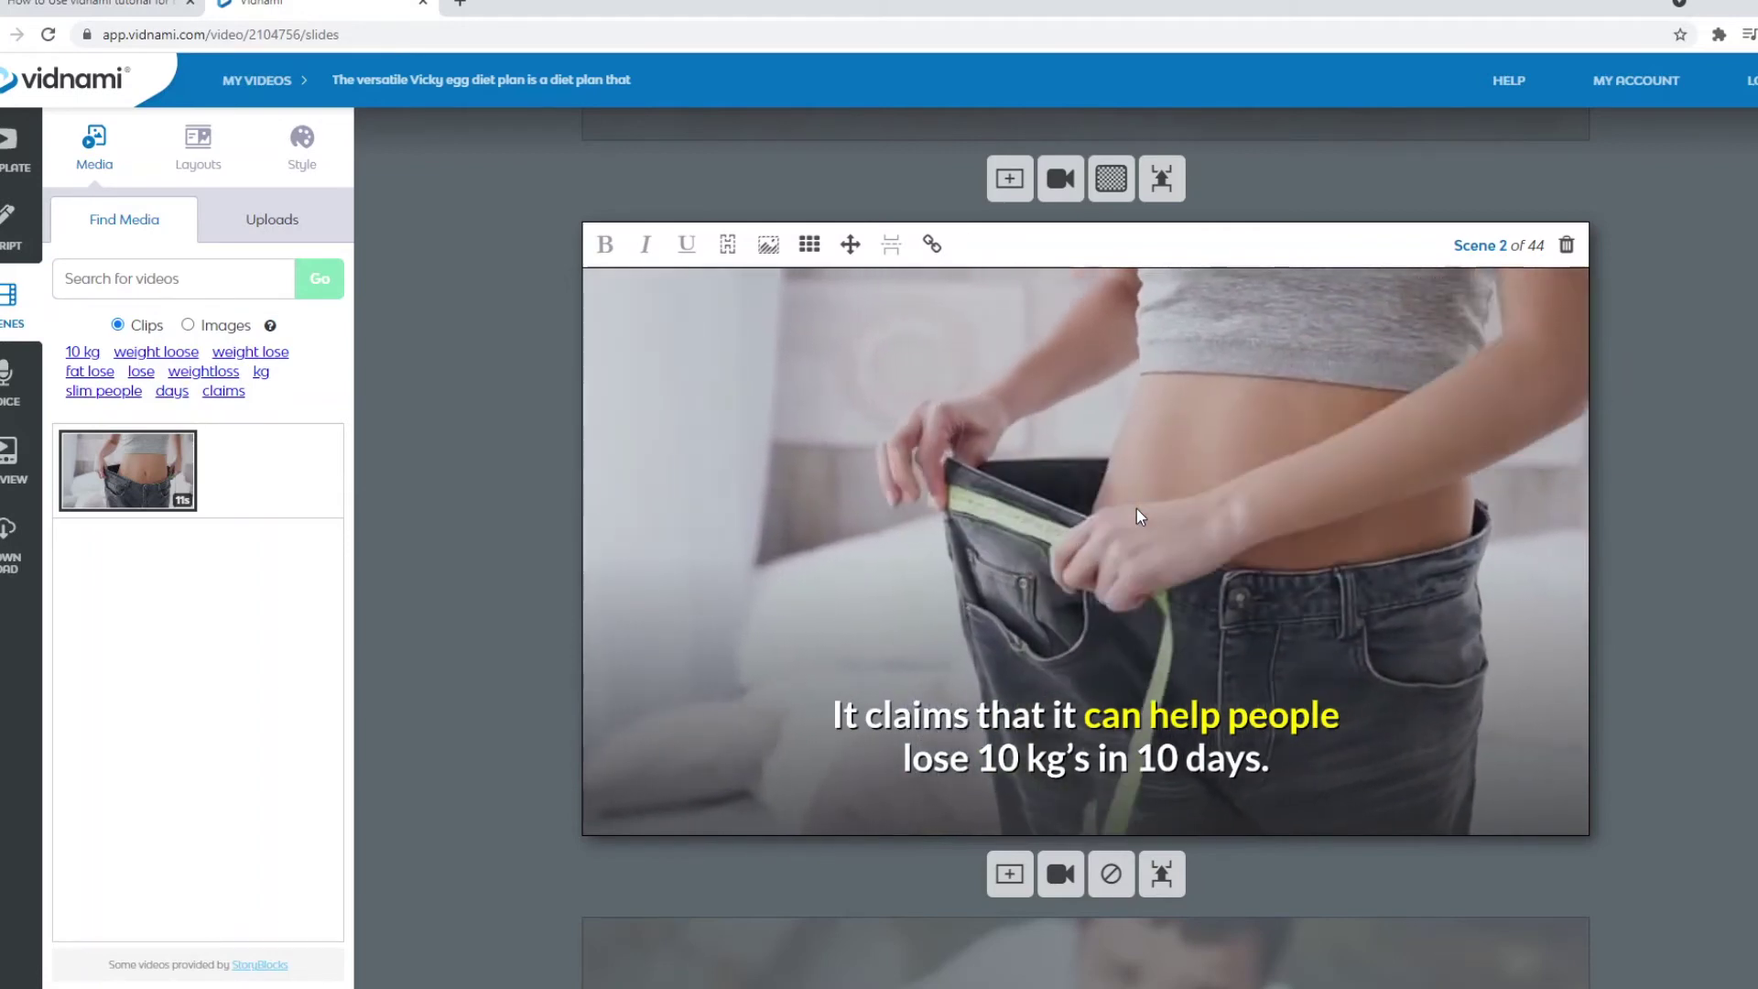
pyautogui.scroll(-5, 1388, 432)
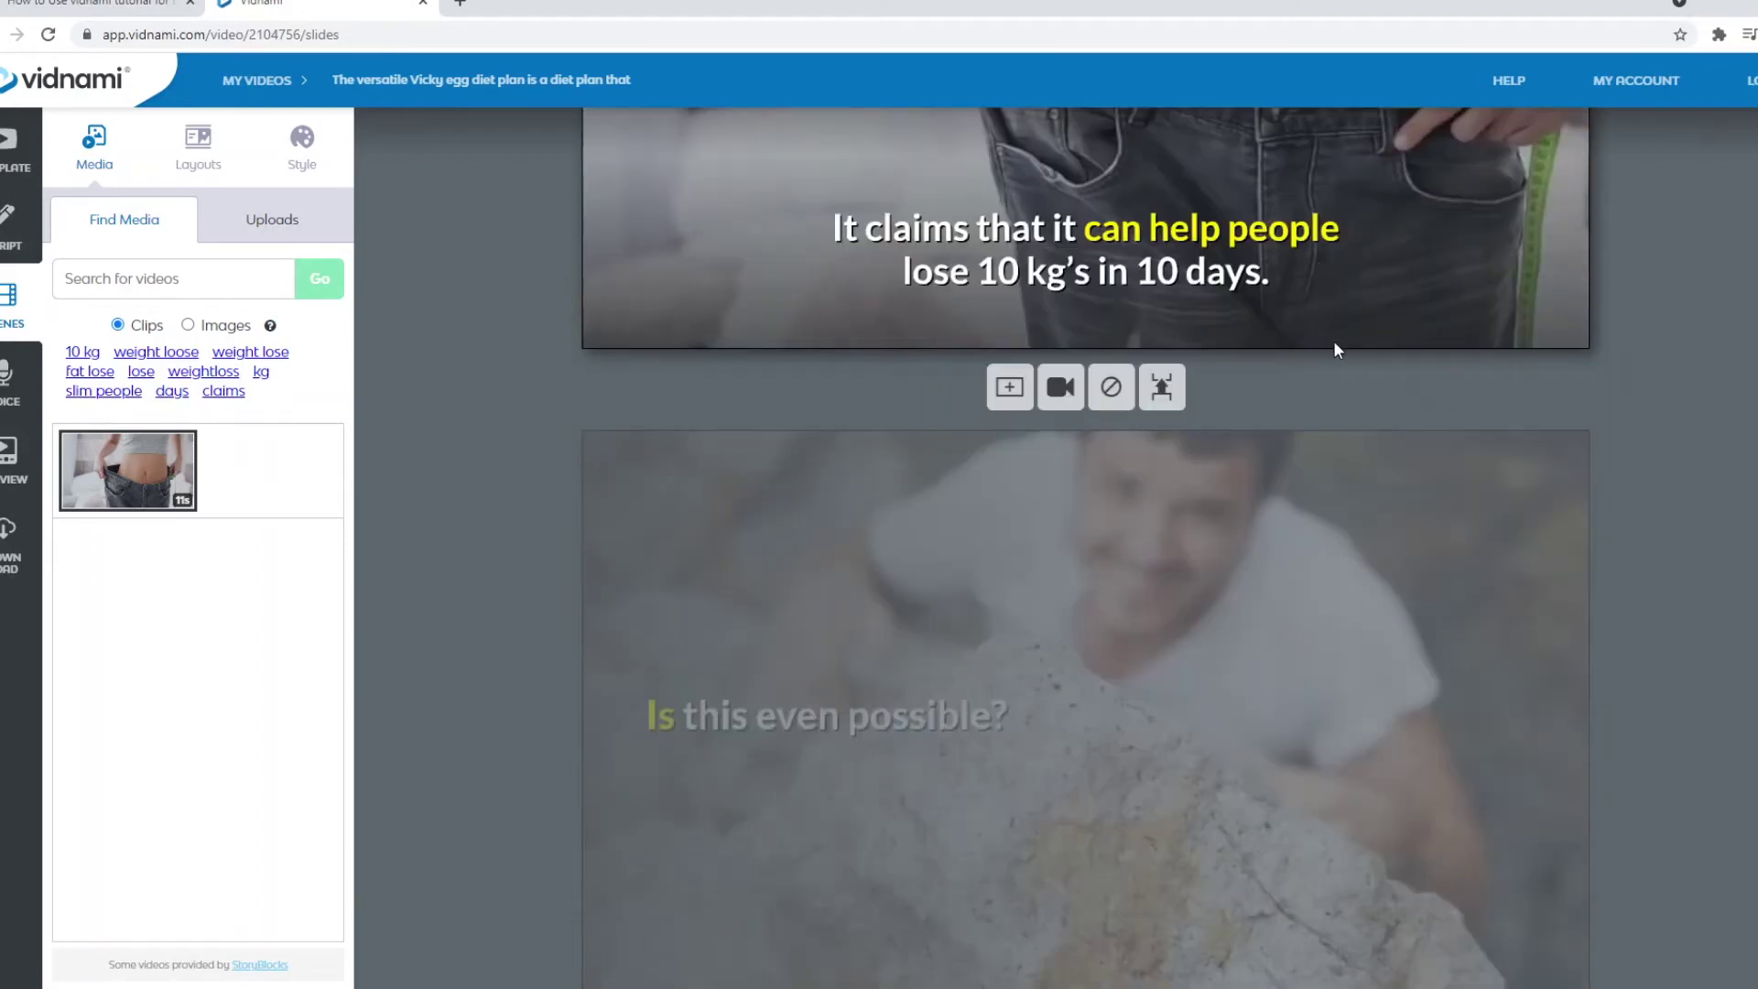
pyautogui.scroll(-2, 1335, 358)
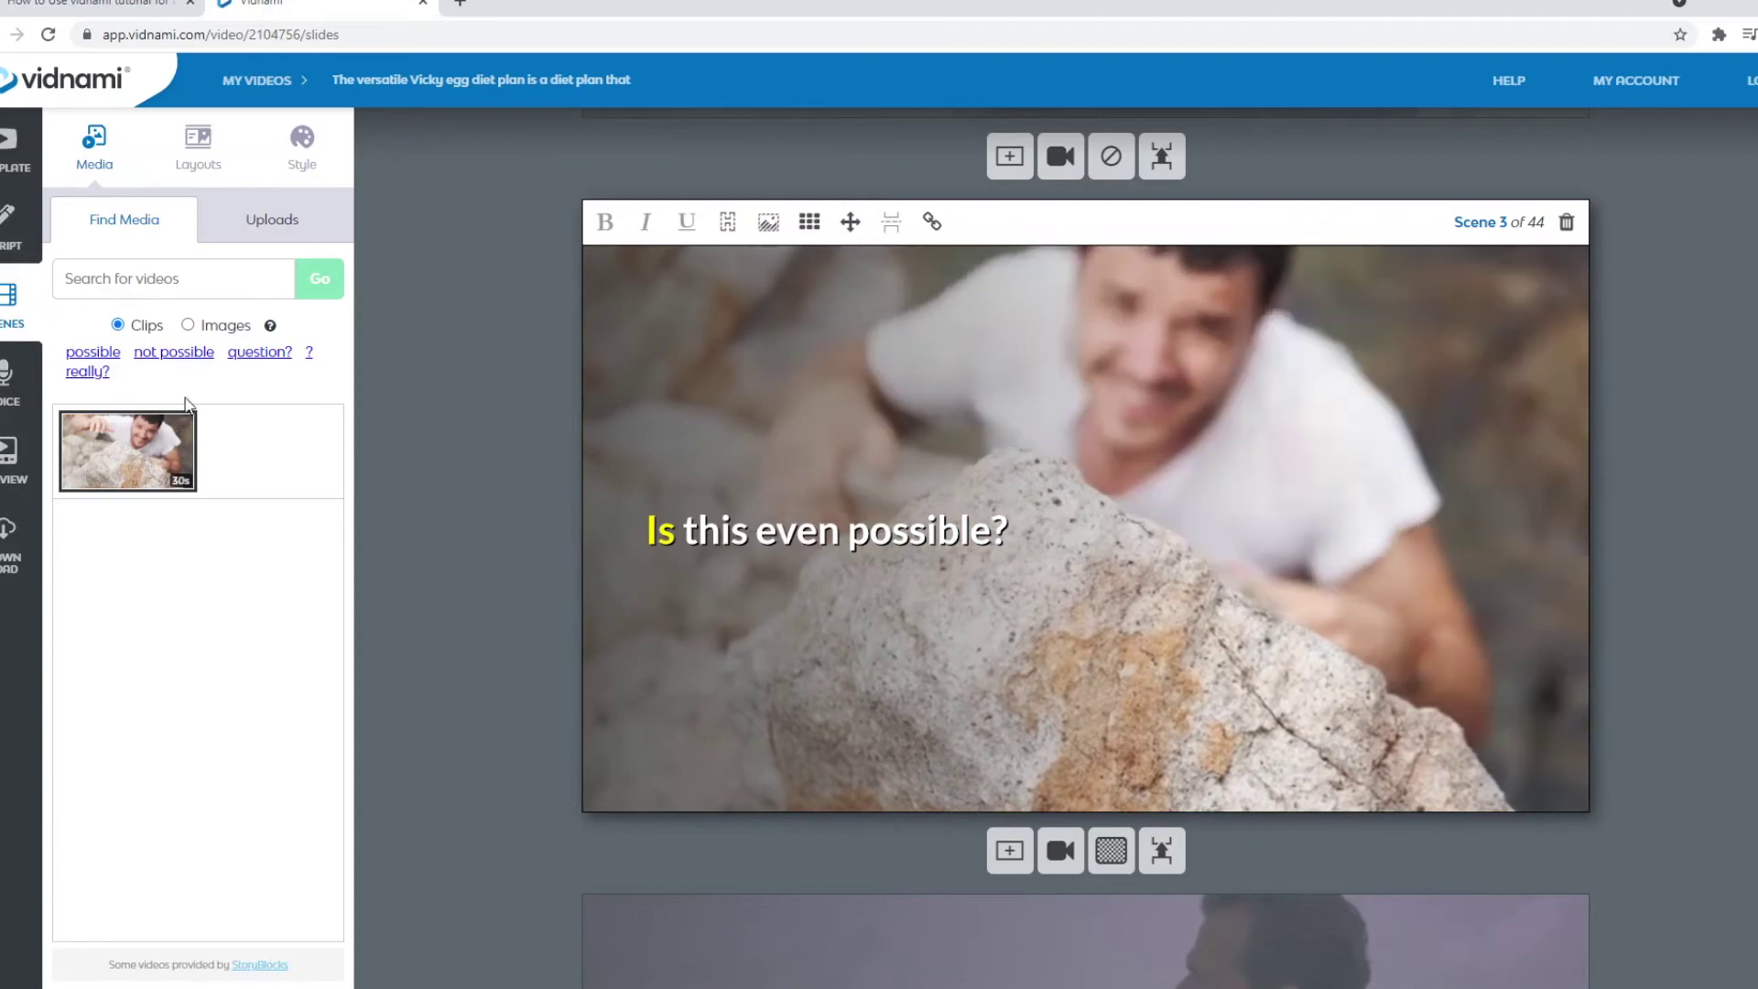
# - Search stock clips for 'possible' and set the Impossible clip as Scene 3's background
pyautogui.click(183, 269)
pyautogui.write('possible')
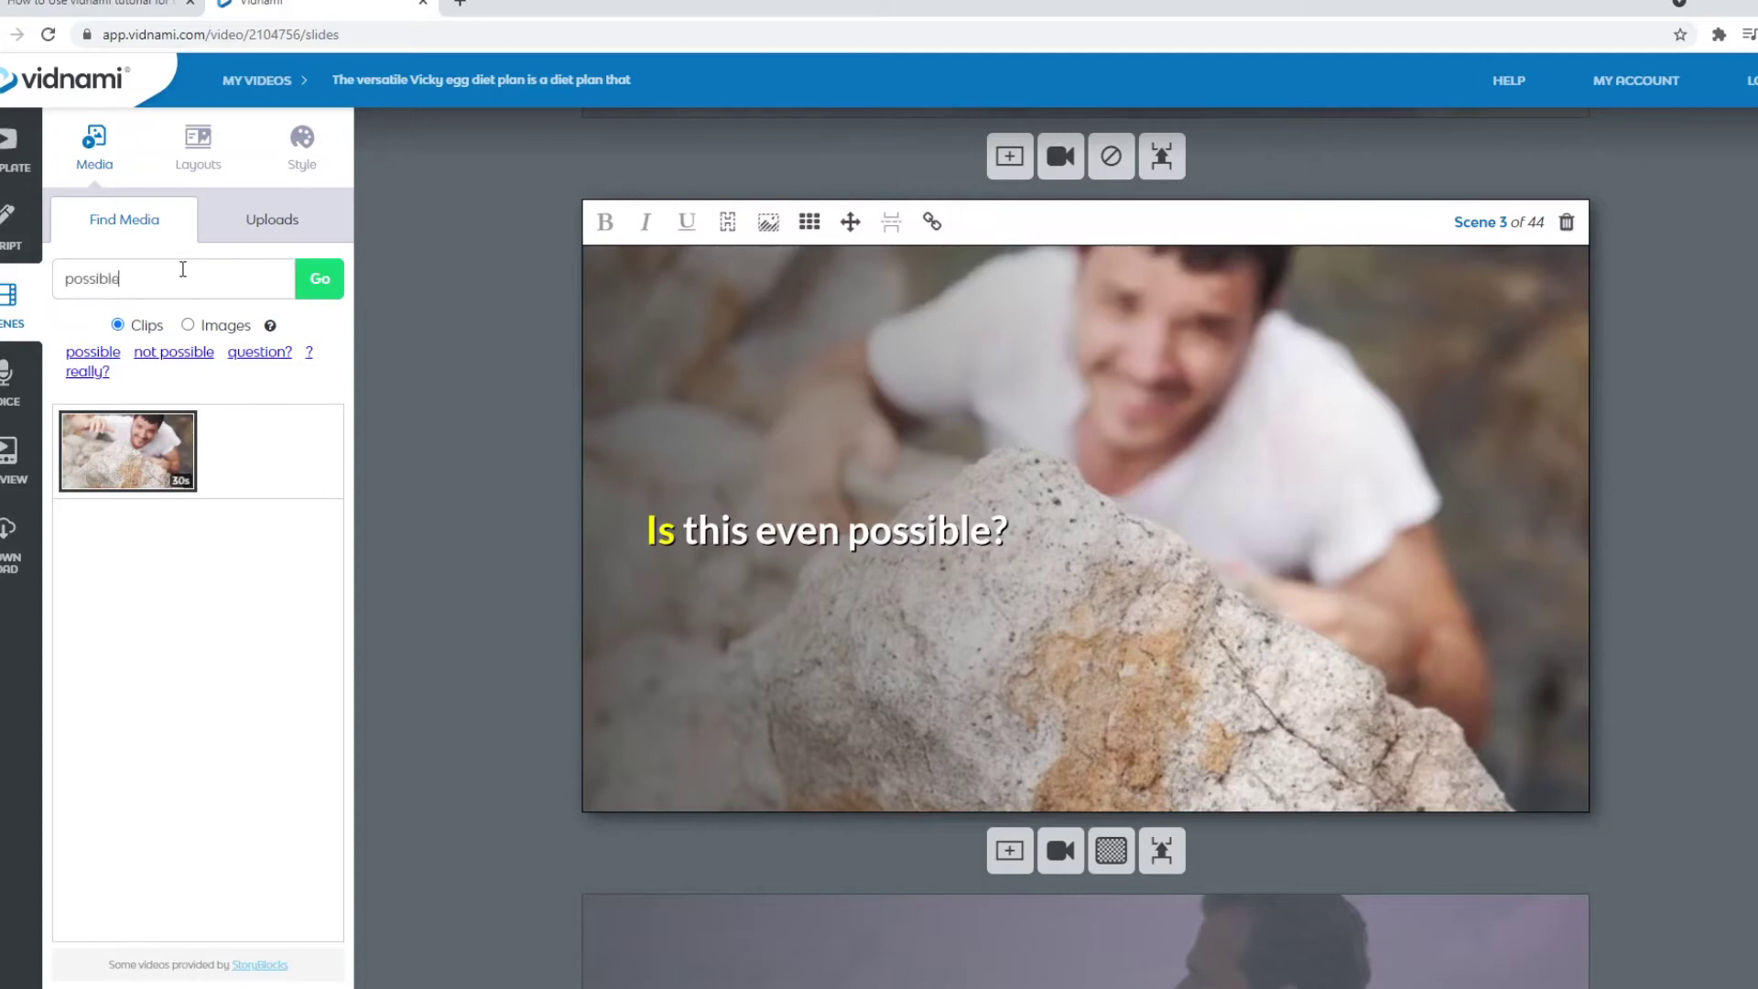
pyautogui.press('Return')
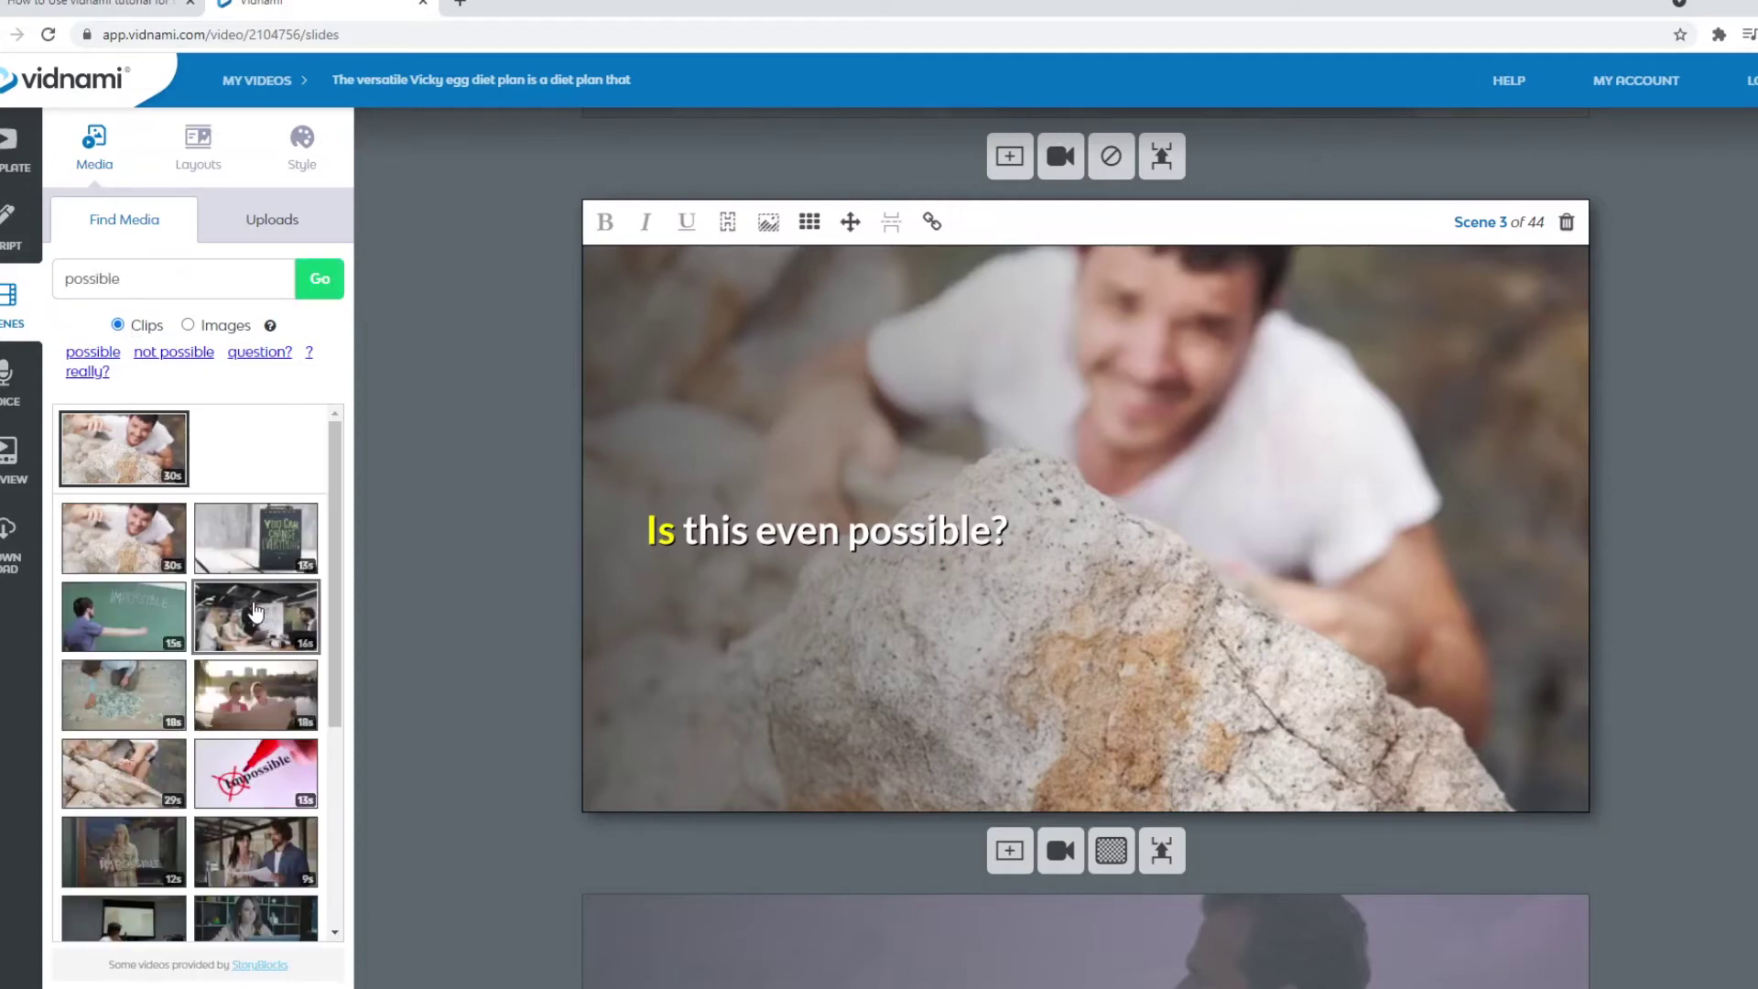
pyautogui.scroll(-2, 255, 610)
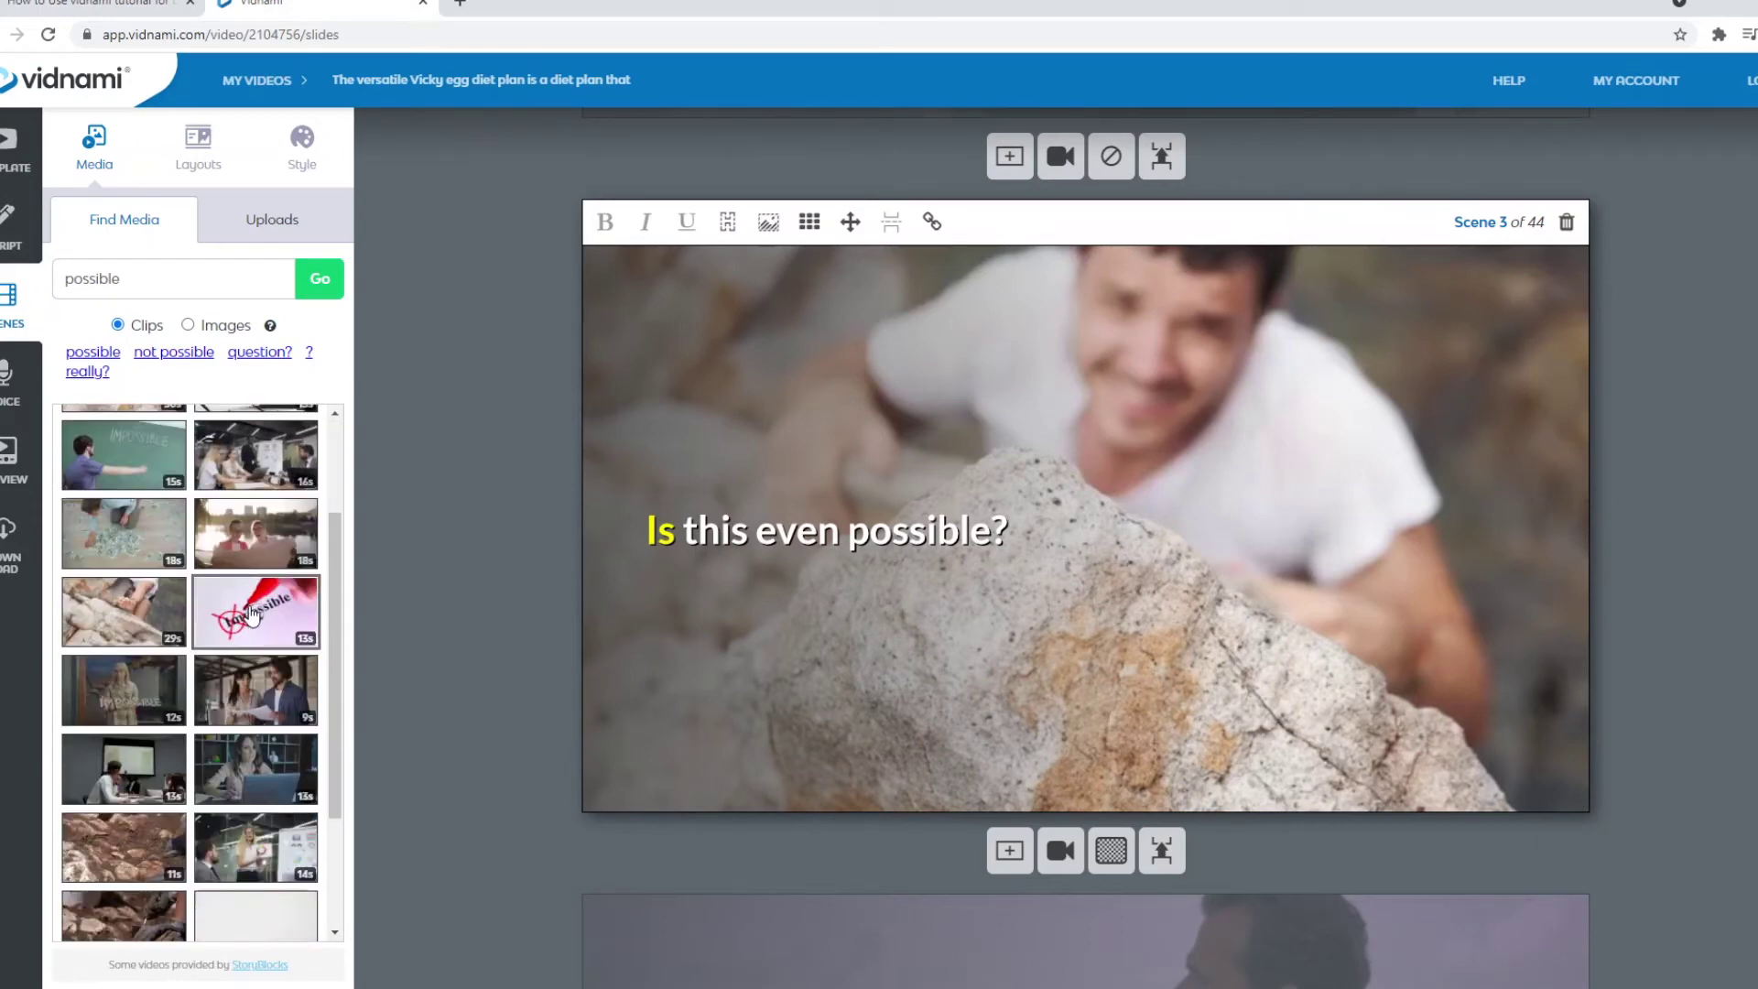
pyautogui.click(253, 613)
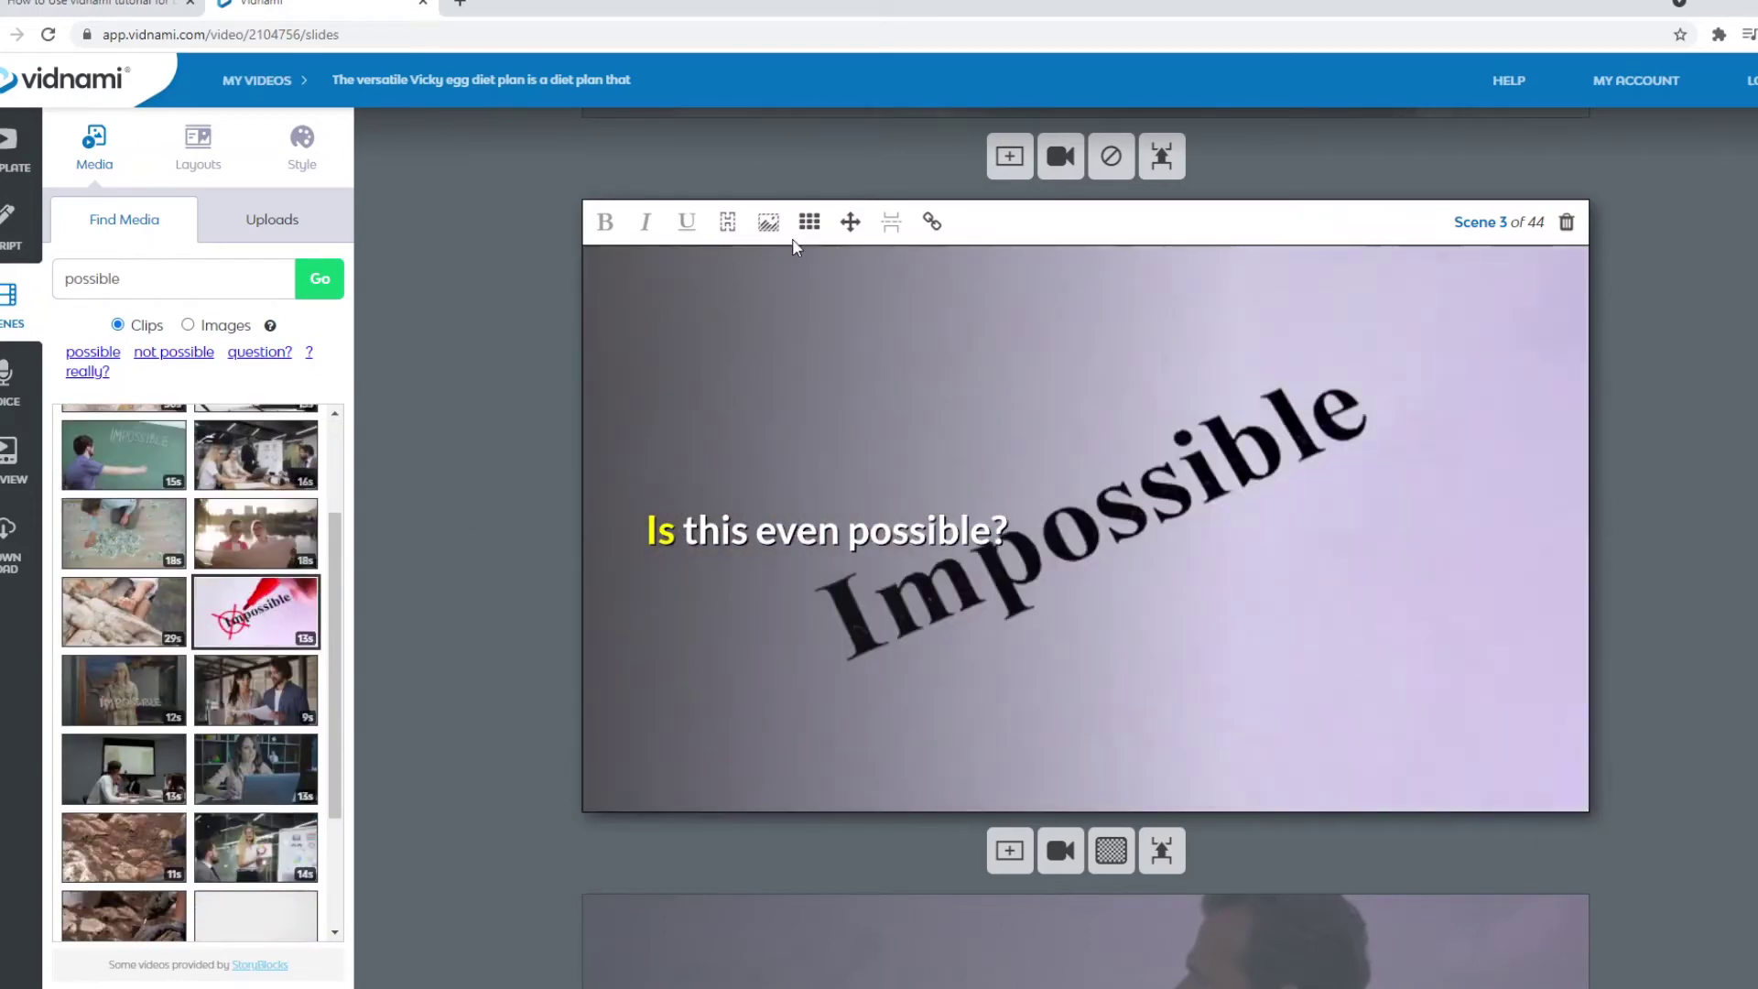
# - Move the caption to bottom centre and swap in the clip of people reading papers
pyautogui.click(809, 222)
pyautogui.click(831, 320)
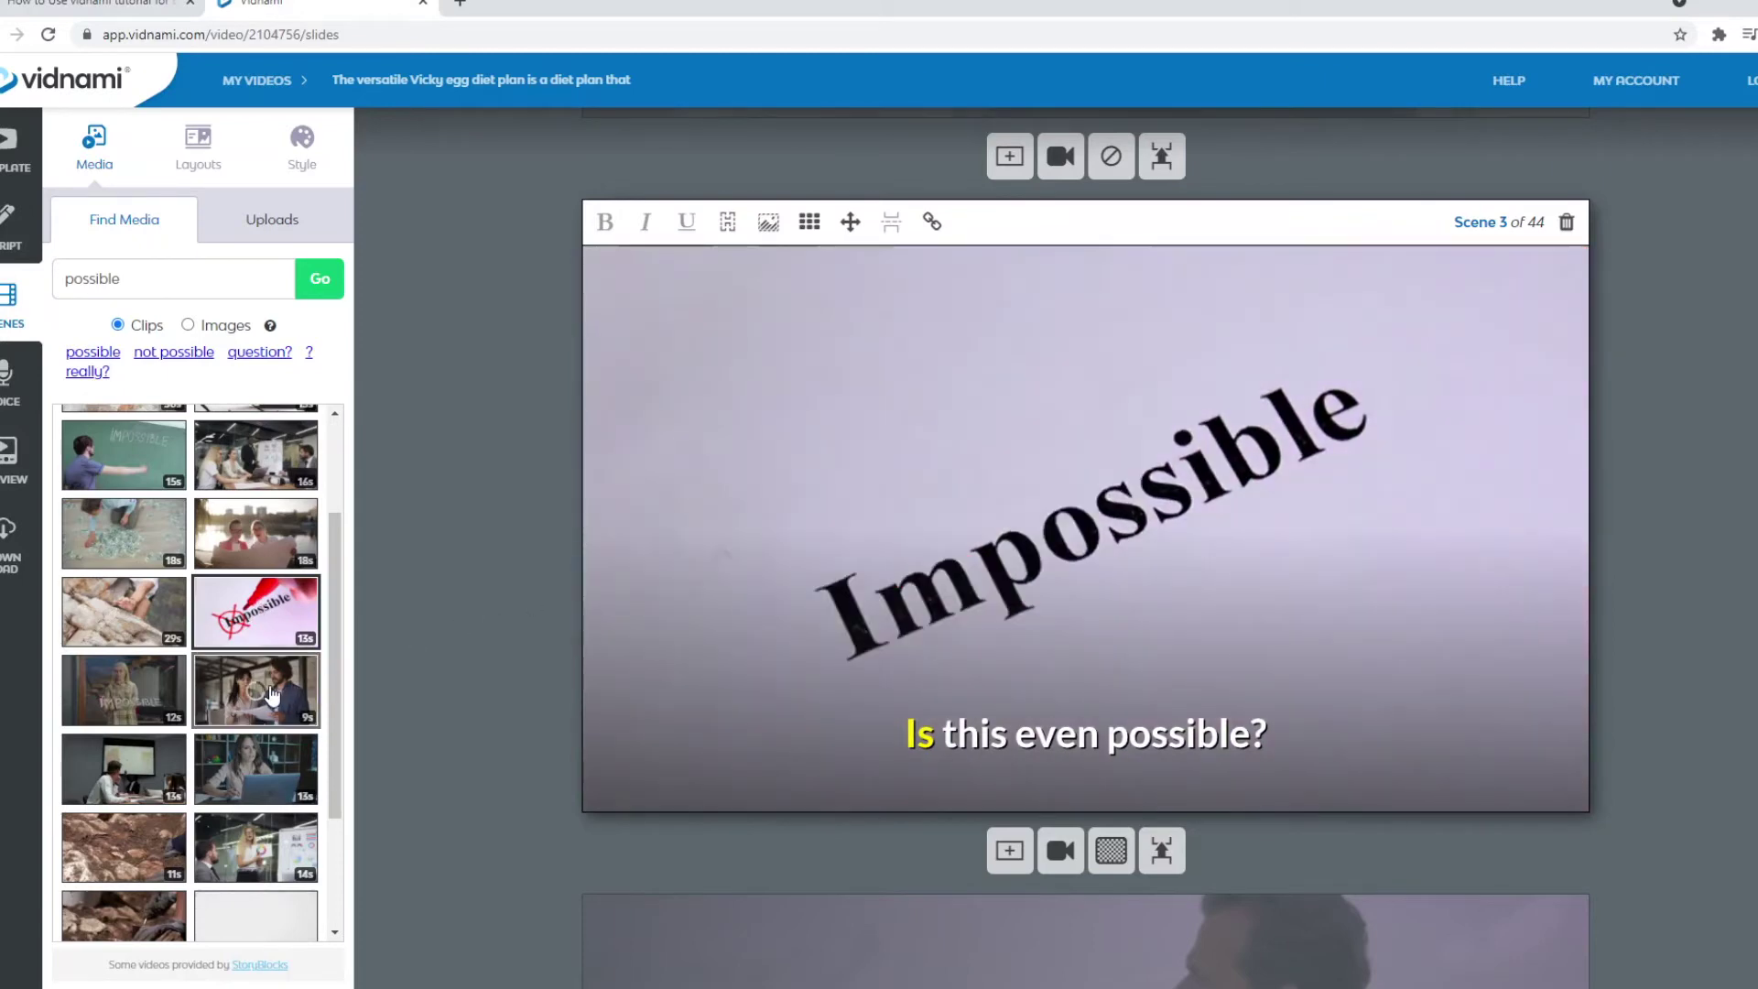
pyautogui.click(265, 636)
pyautogui.scroll(-2, 261, 632)
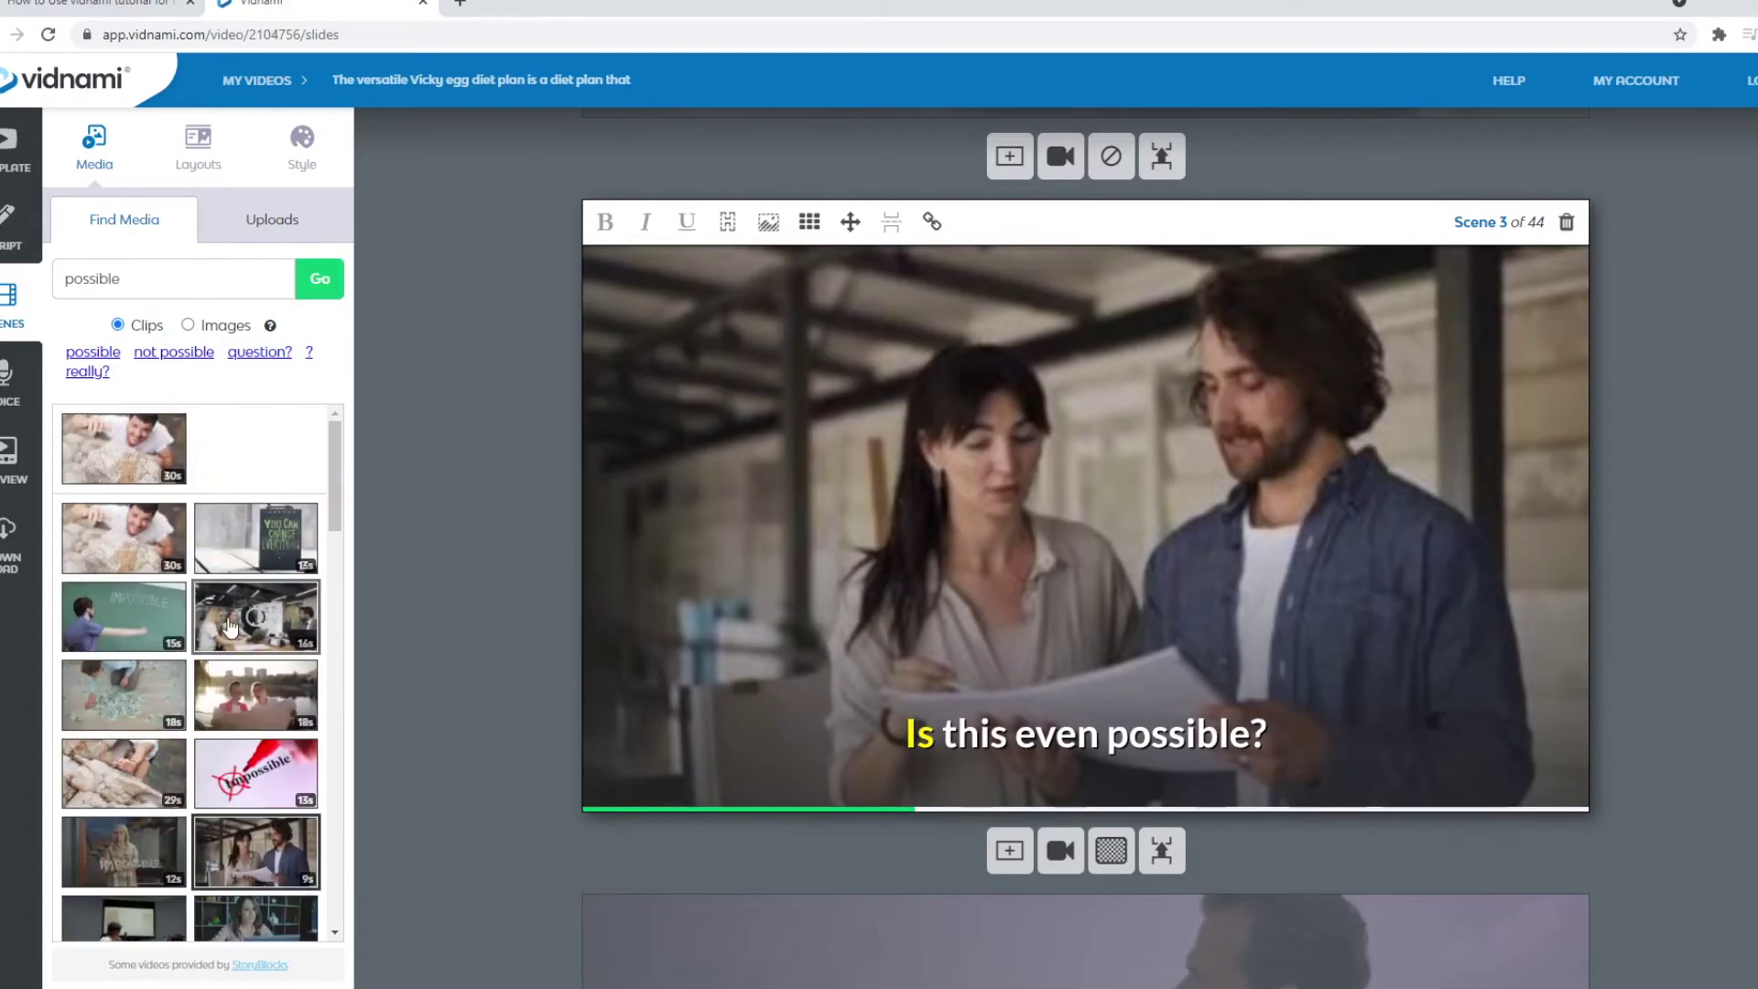
pyautogui.scroll(-13, 1030, 485)
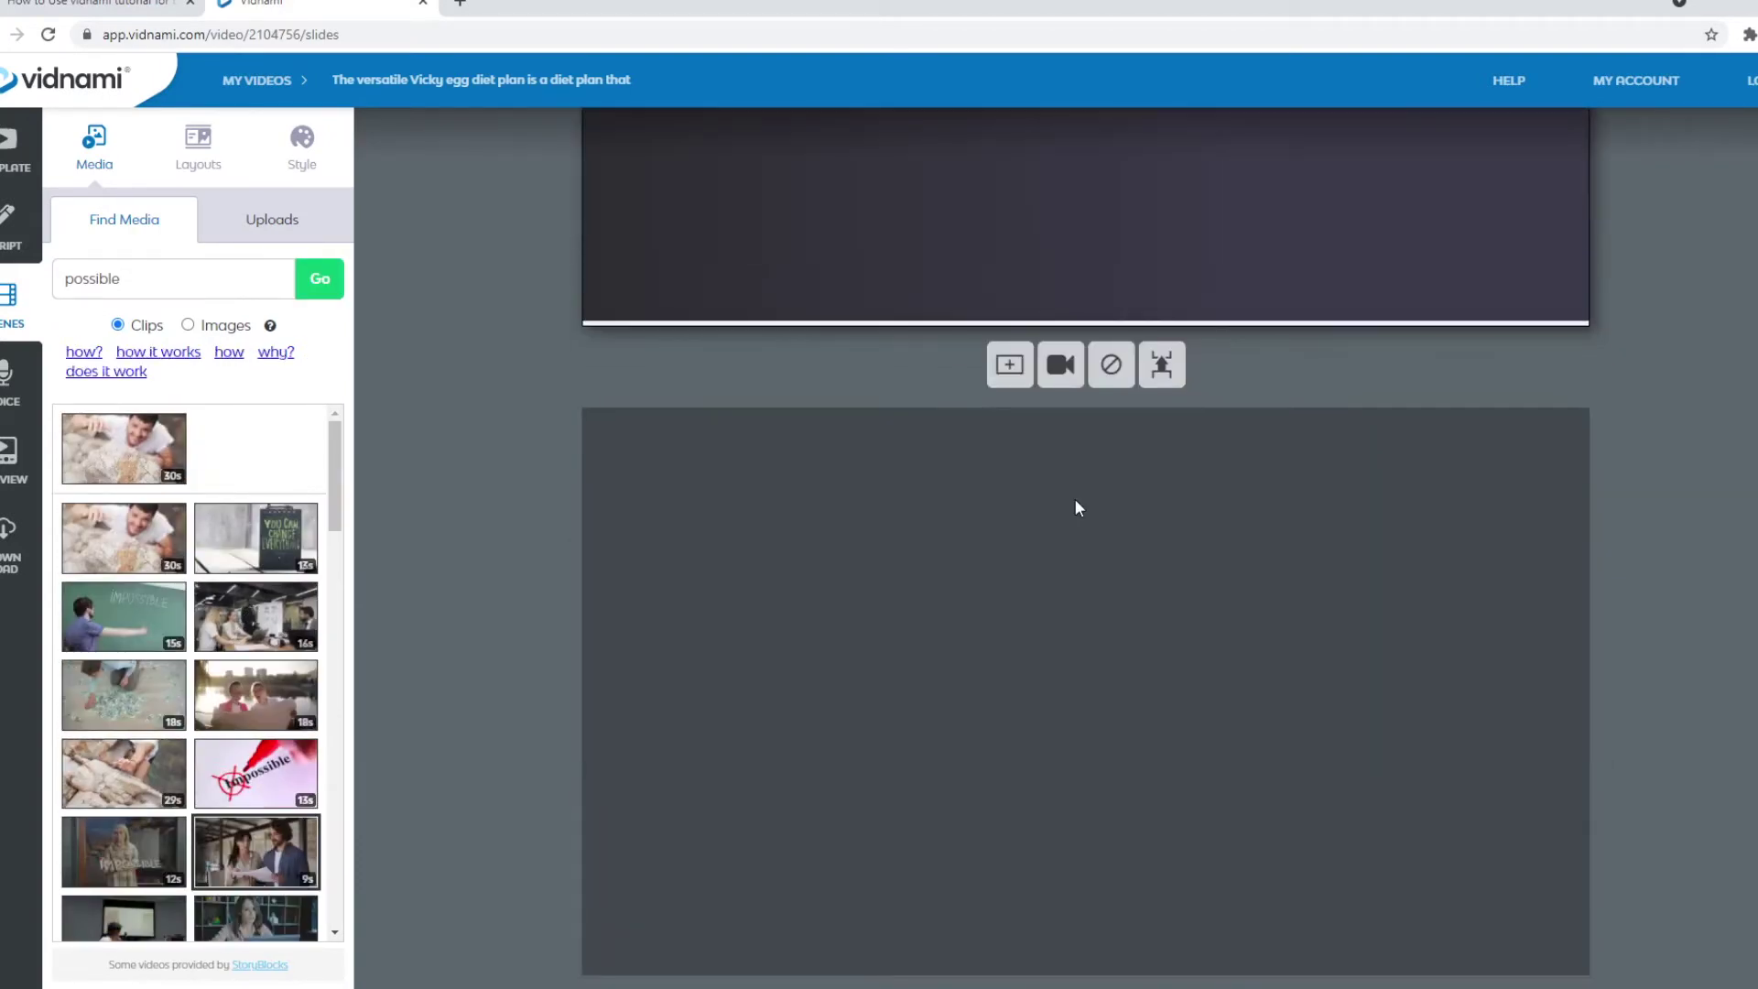
pyautogui.click(1076, 506)
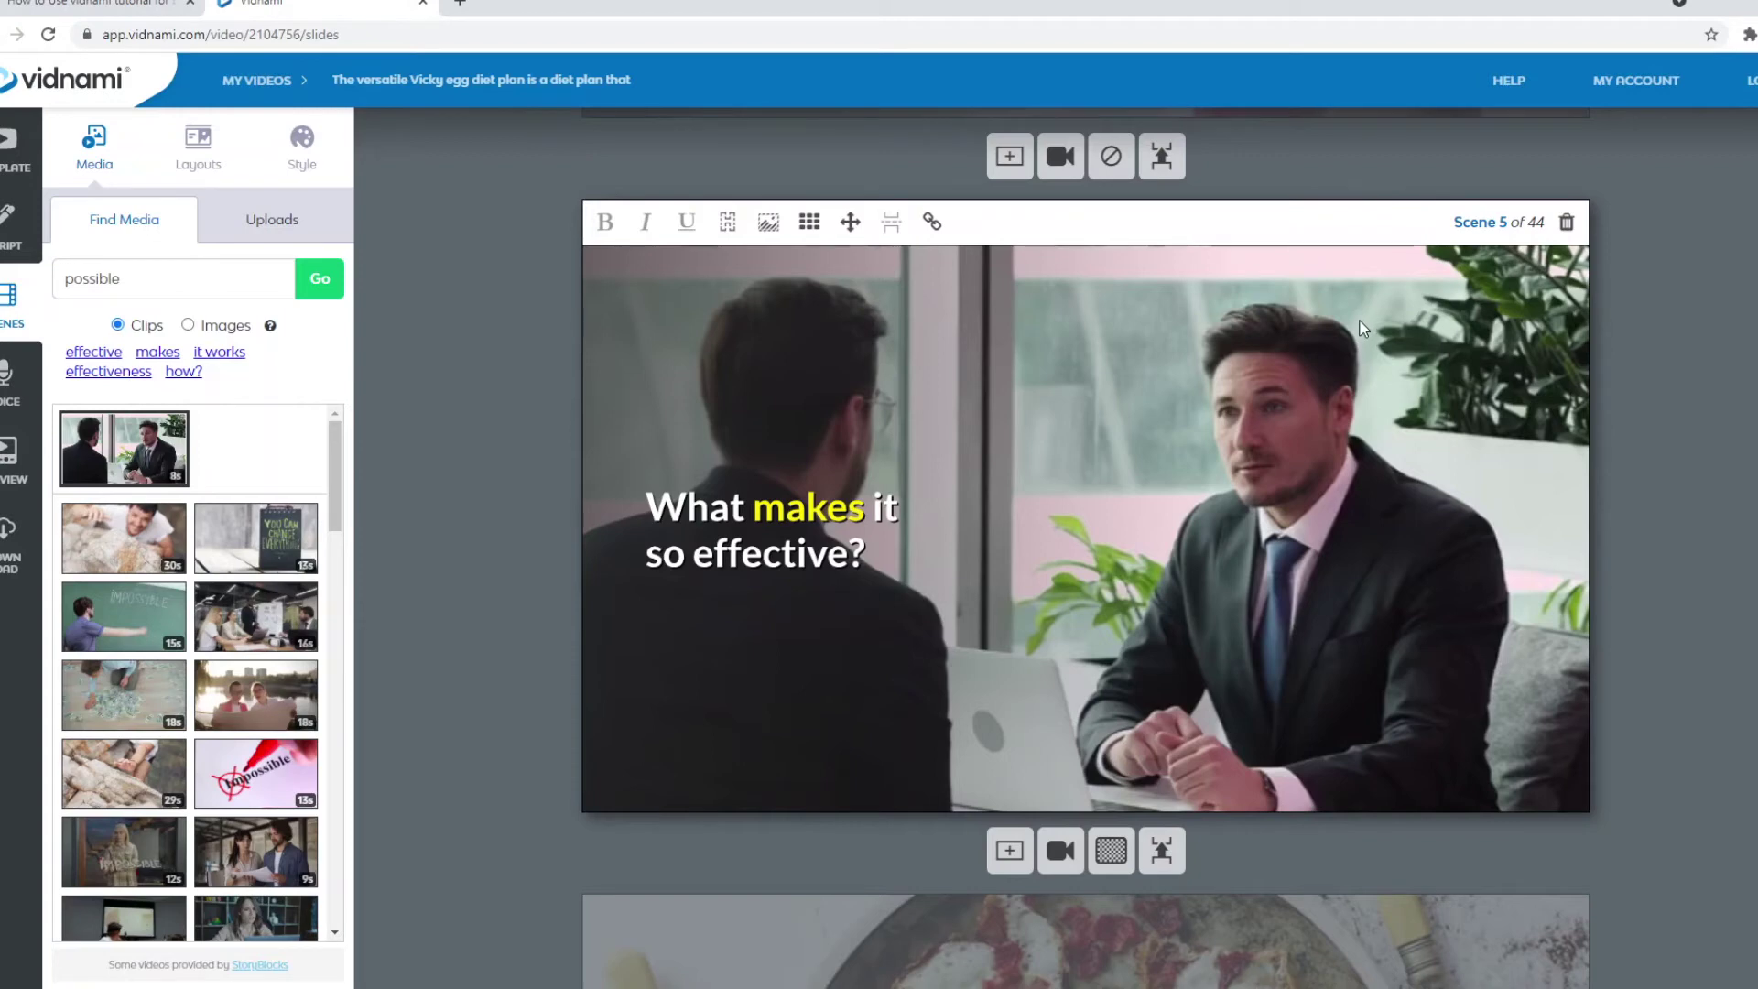
pyautogui.click(728, 223)
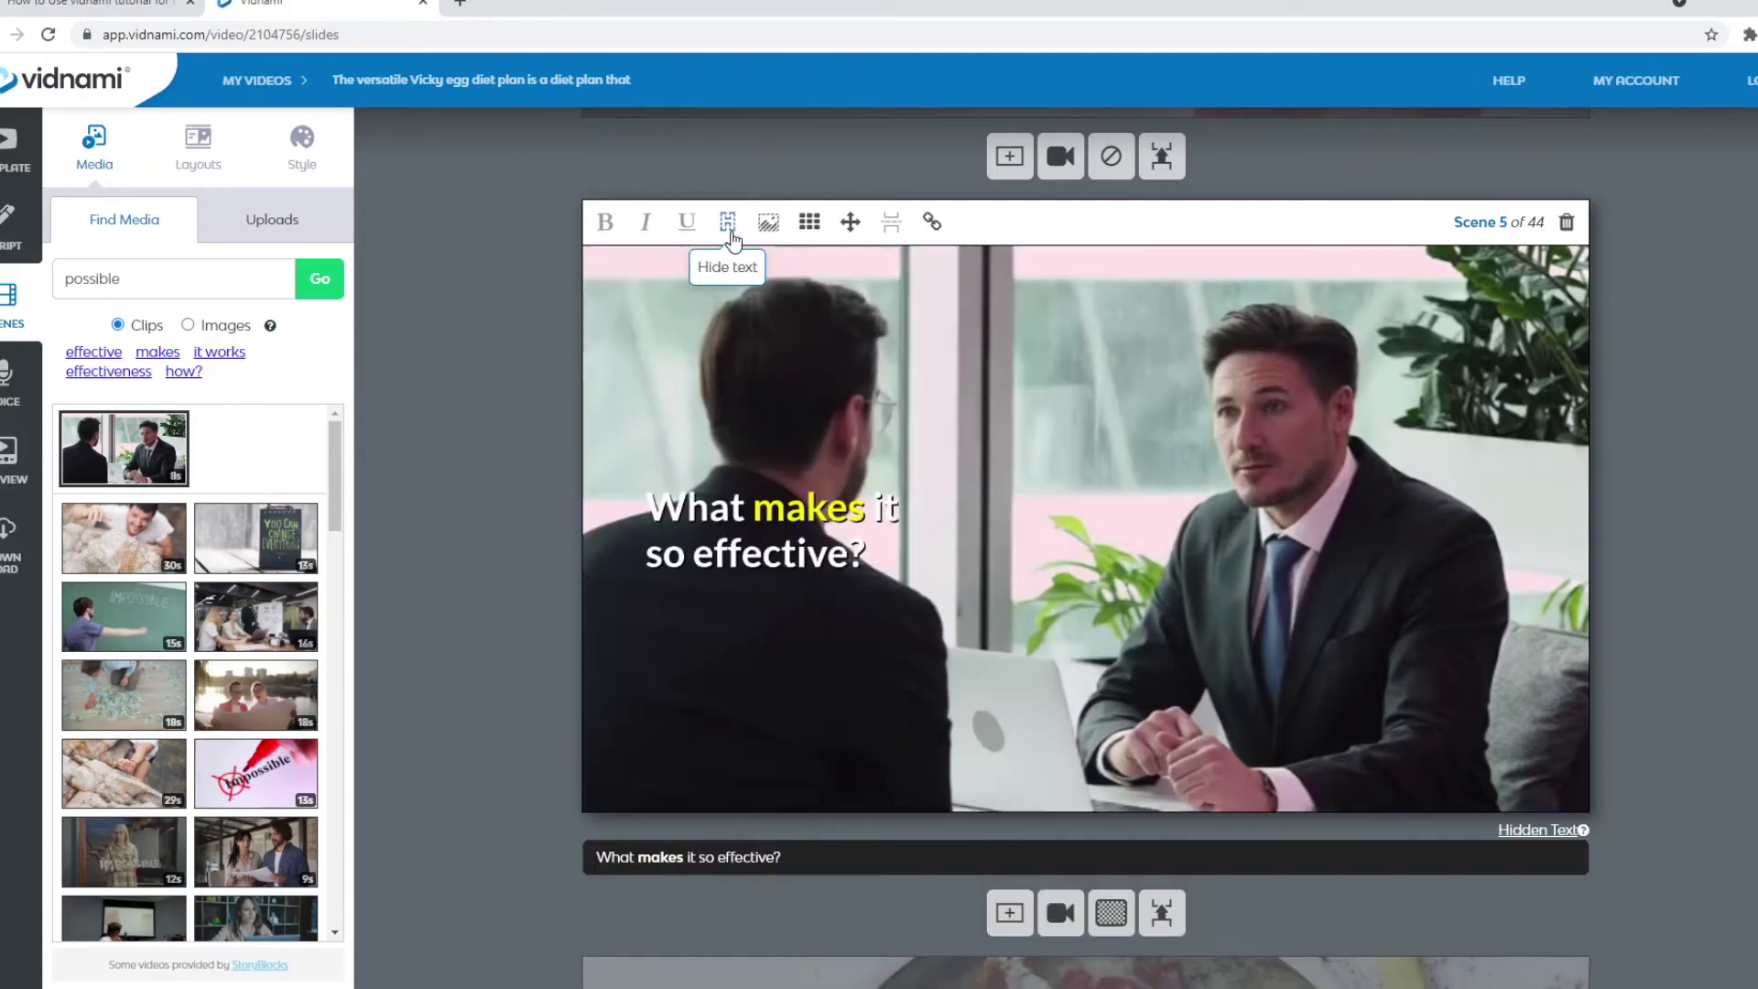
pyautogui.click(728, 222)
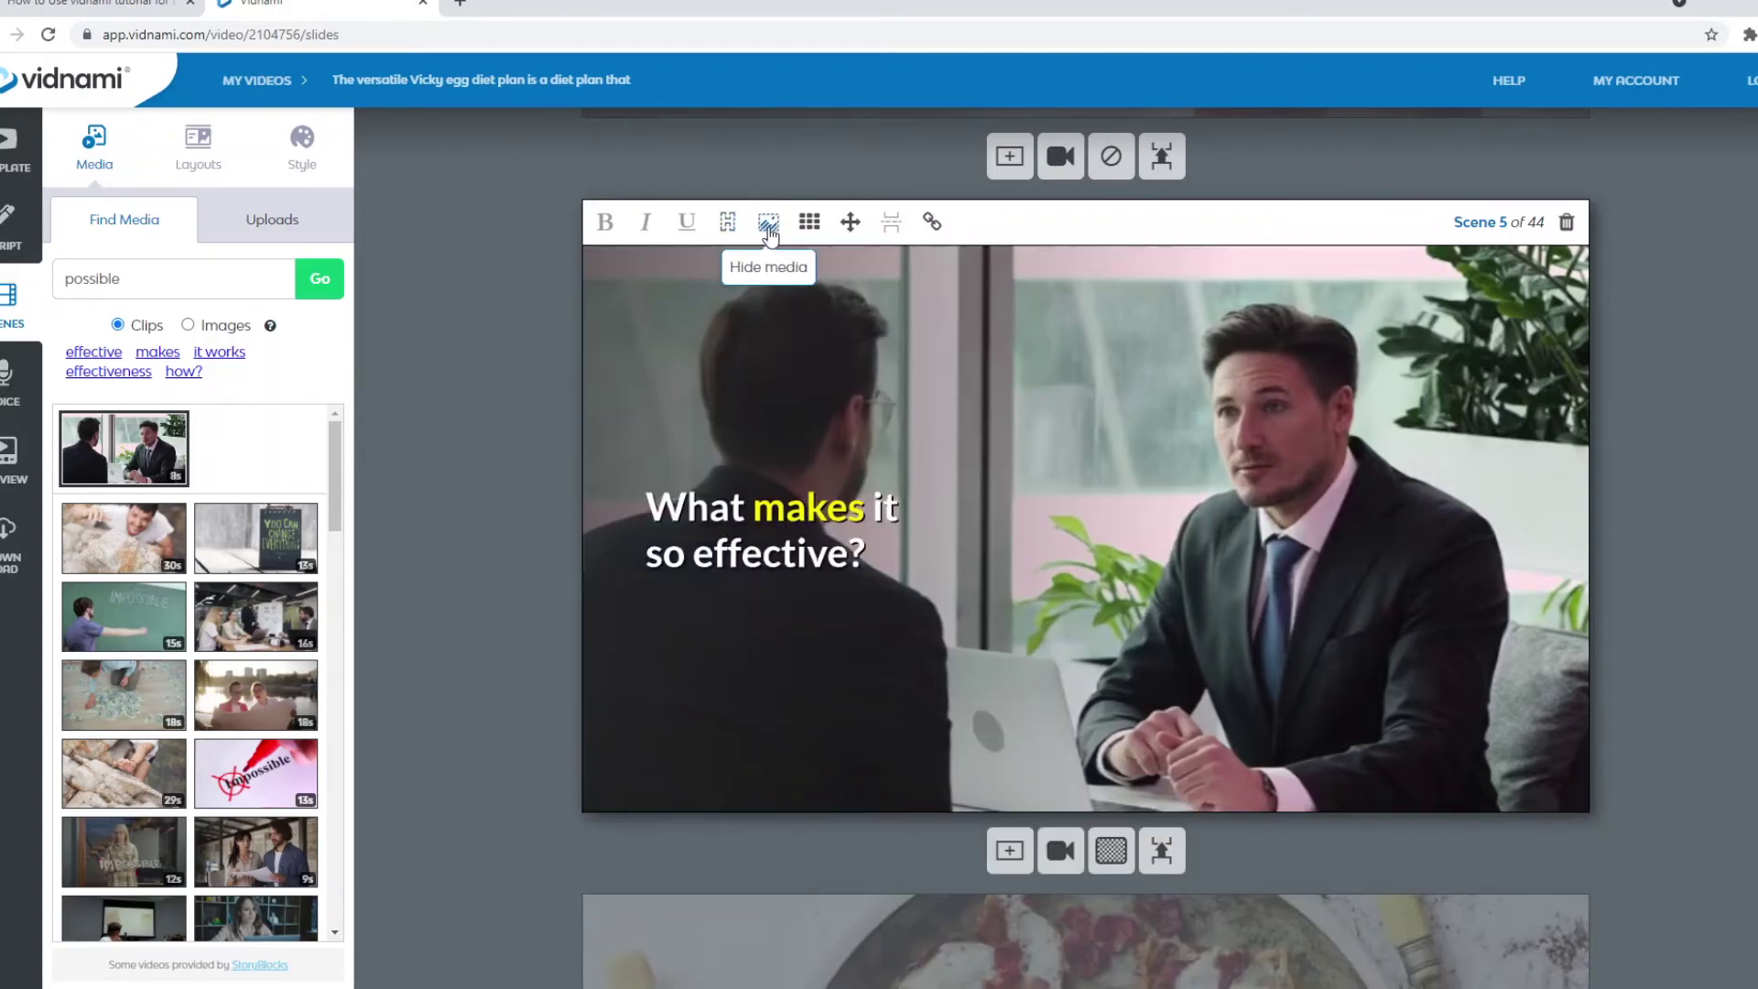
pyautogui.click(768, 225)
pyautogui.click(769, 229)
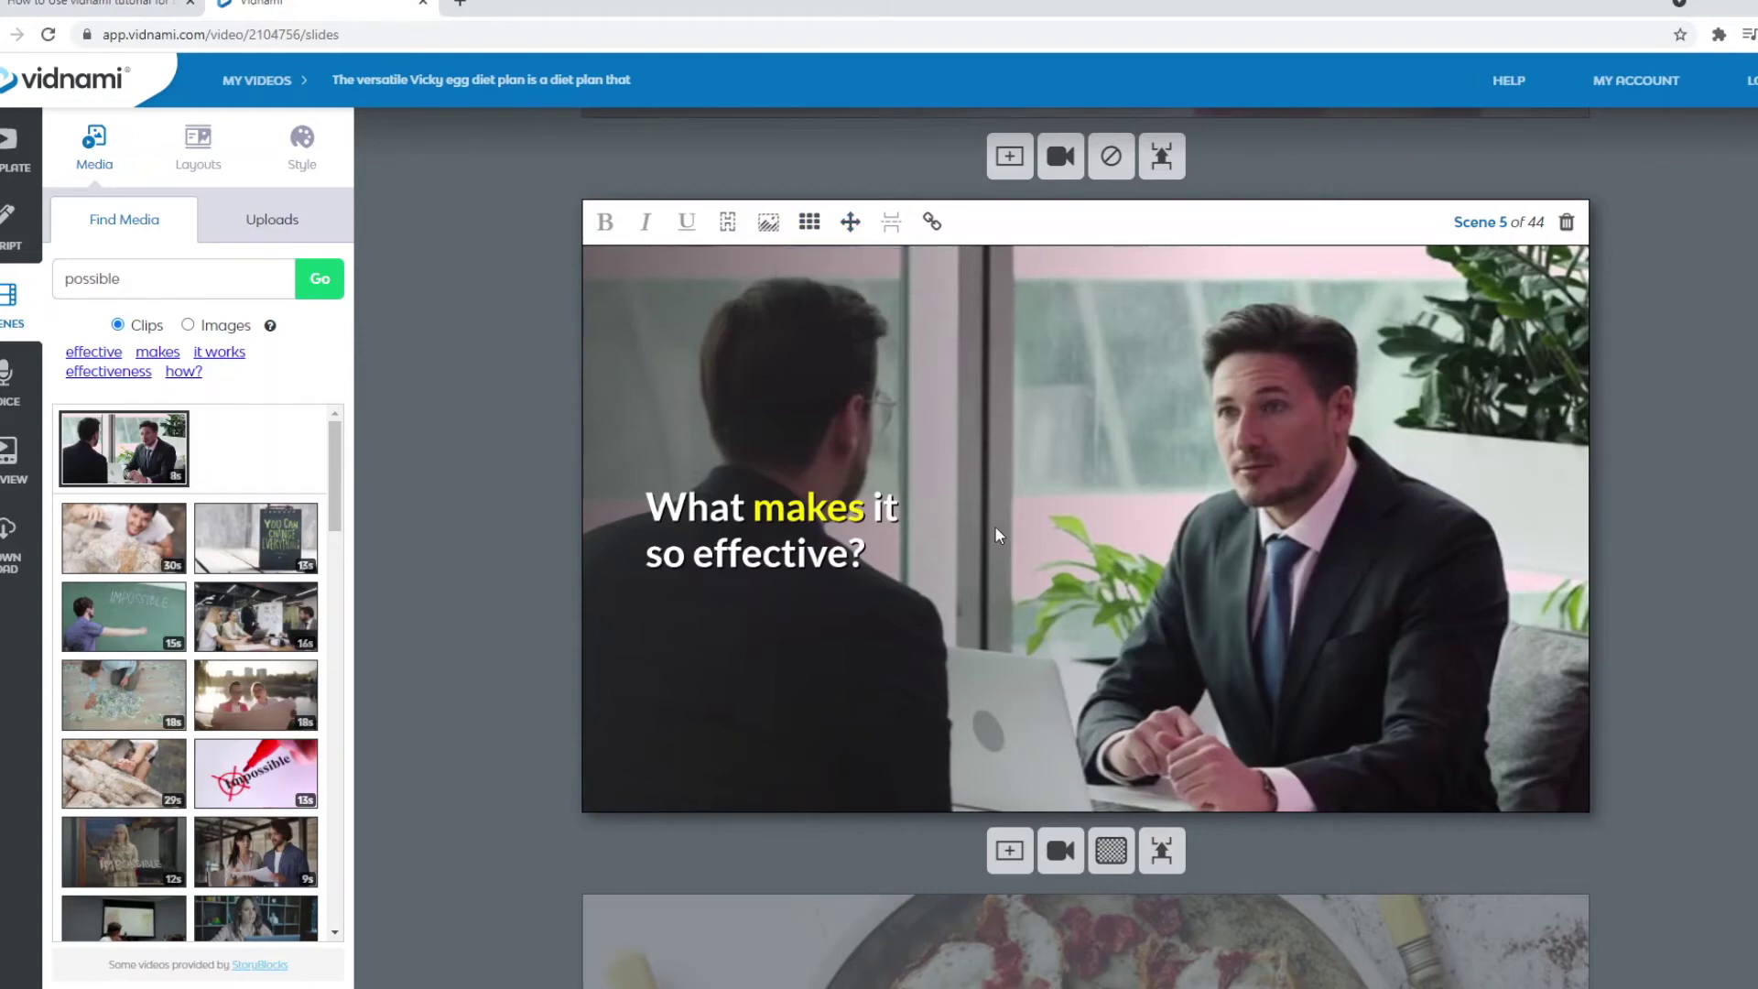
pyautogui.click(863, 231)
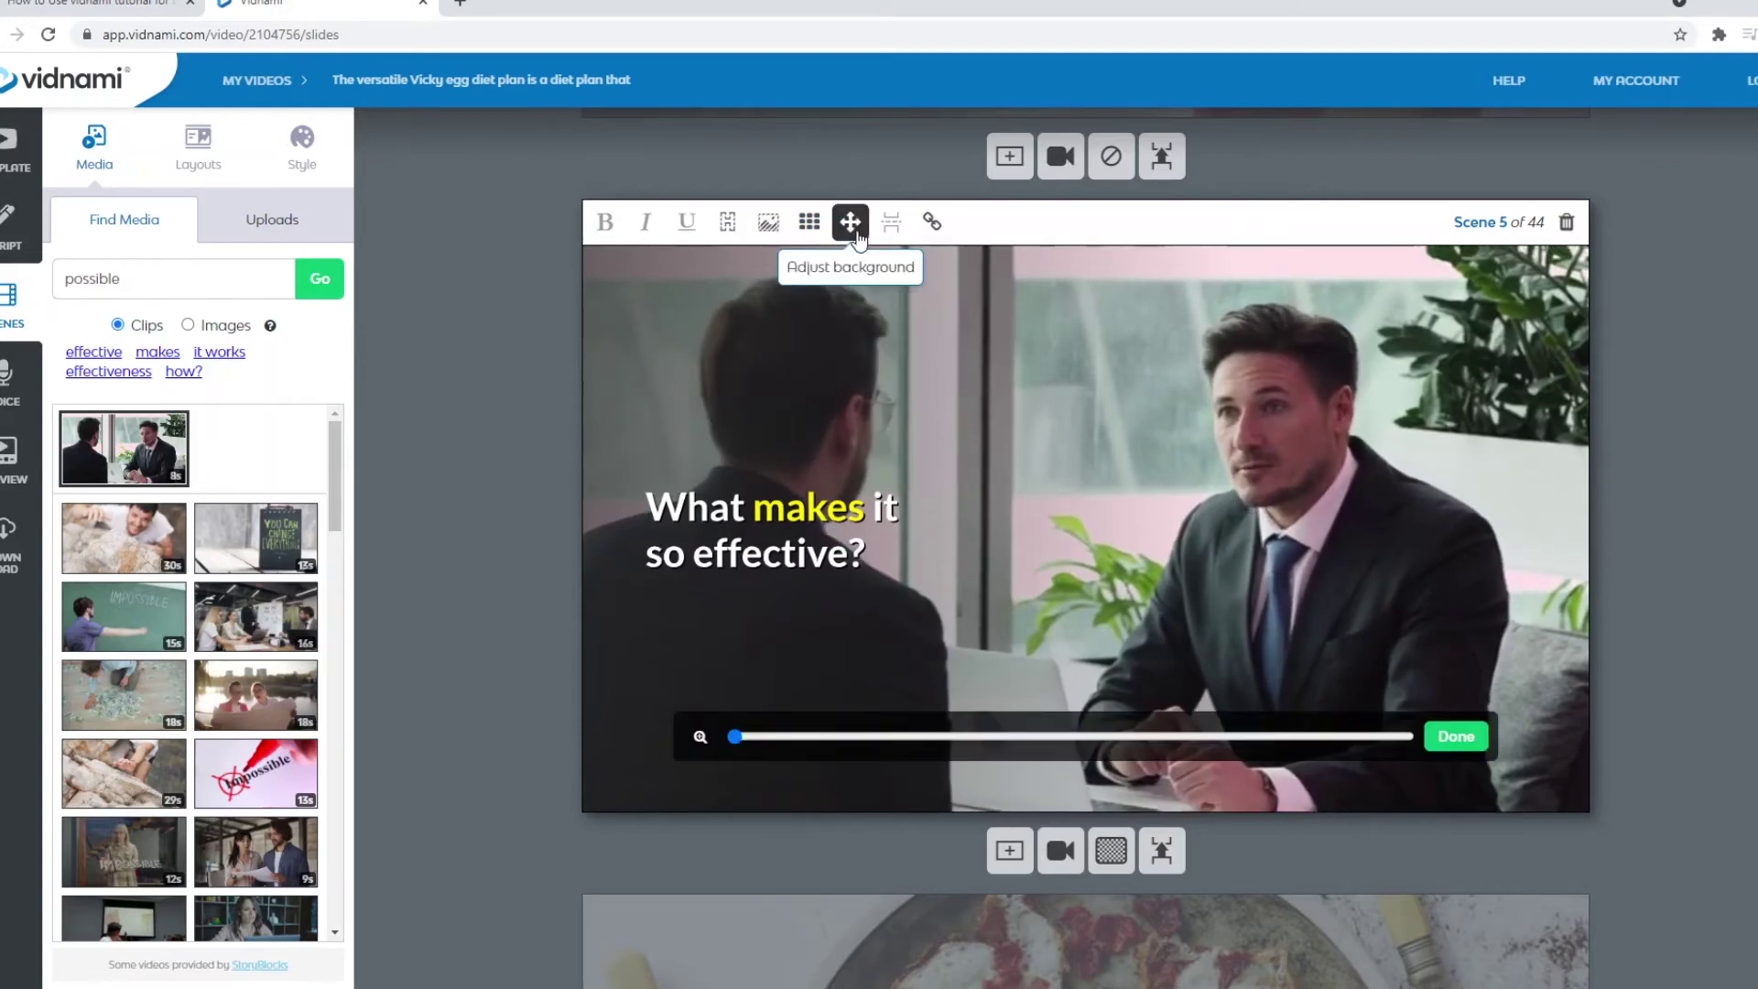
pyautogui.moveTo(738, 736); pyautogui.dragTo(1547, 730)
pyautogui.click(822, 736)
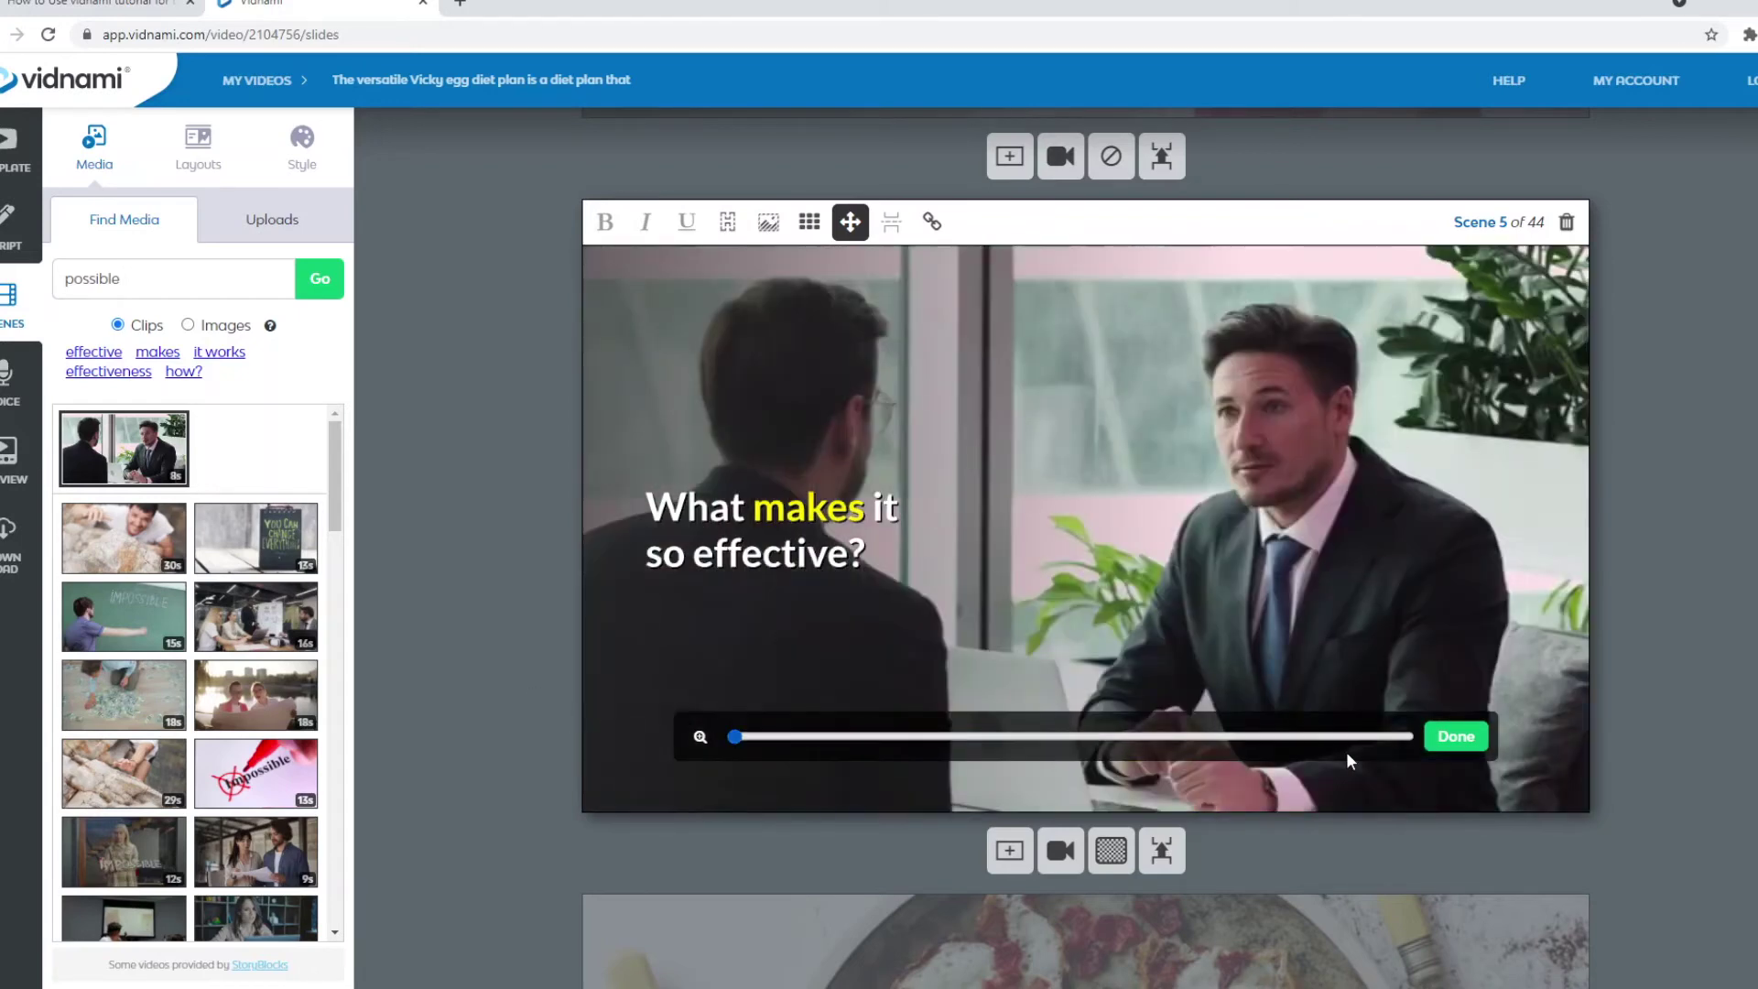
pyautogui.click(1456, 736)
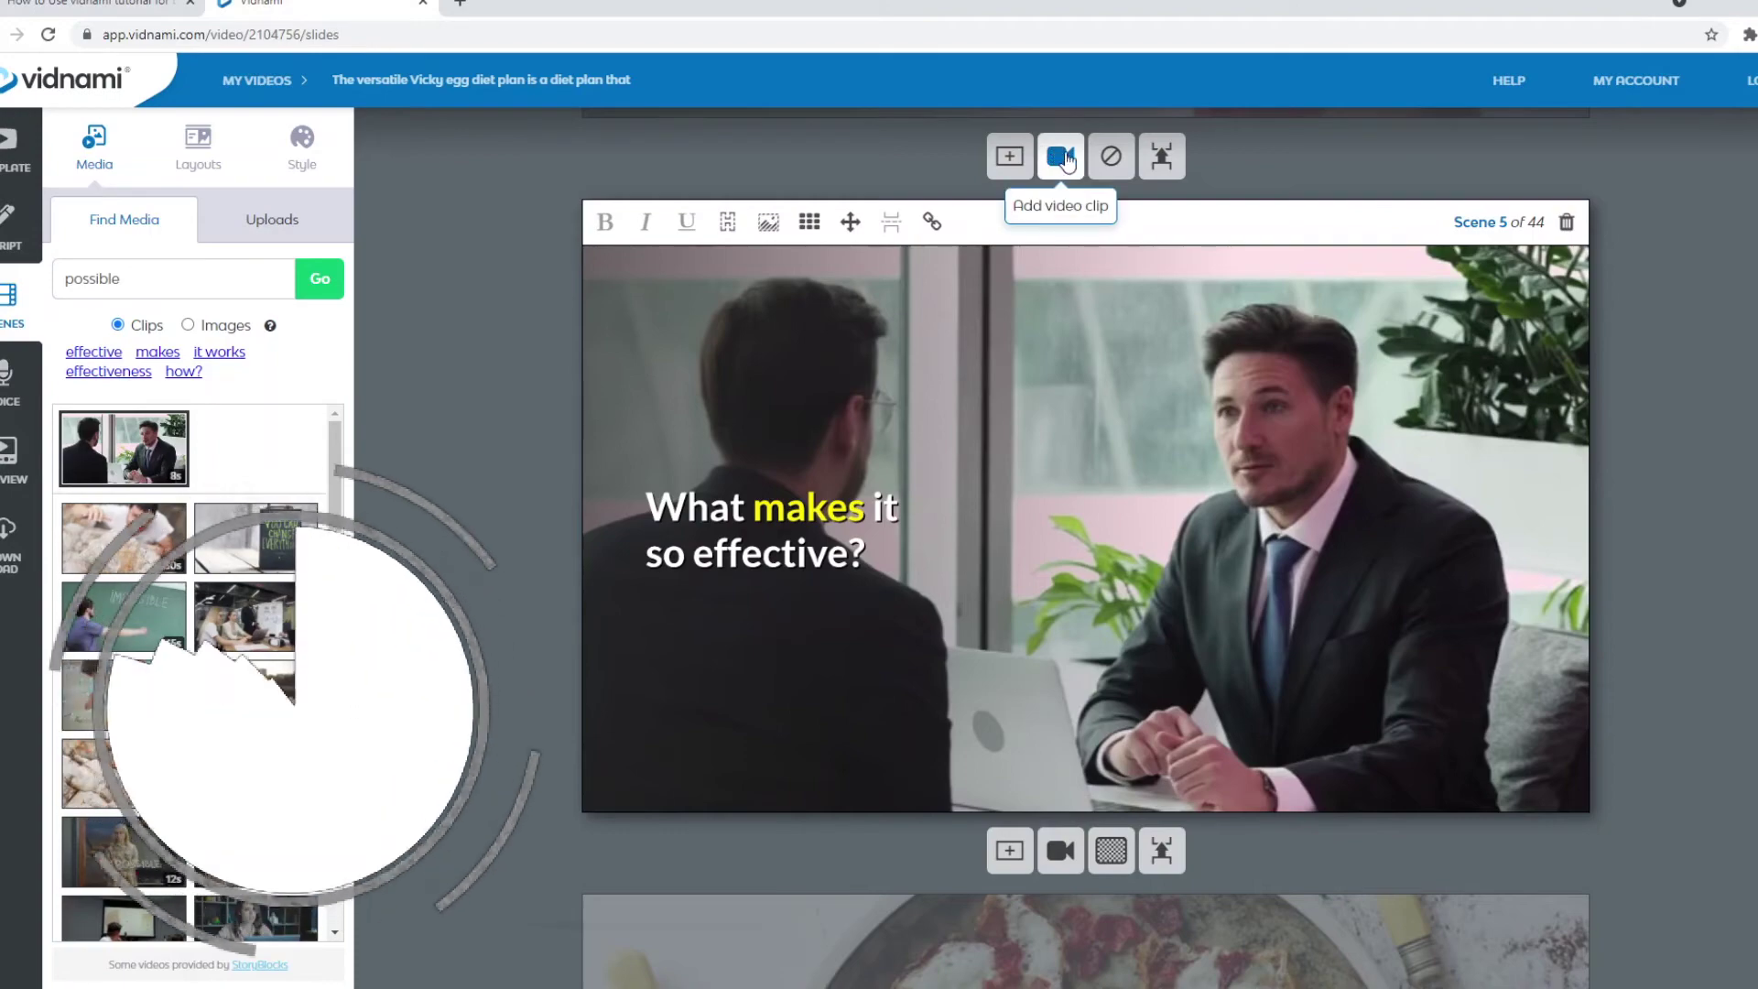
# - Switch scene 6's transition from Fade to Circle Open
pyautogui.scroll(-5, 1107, 293)
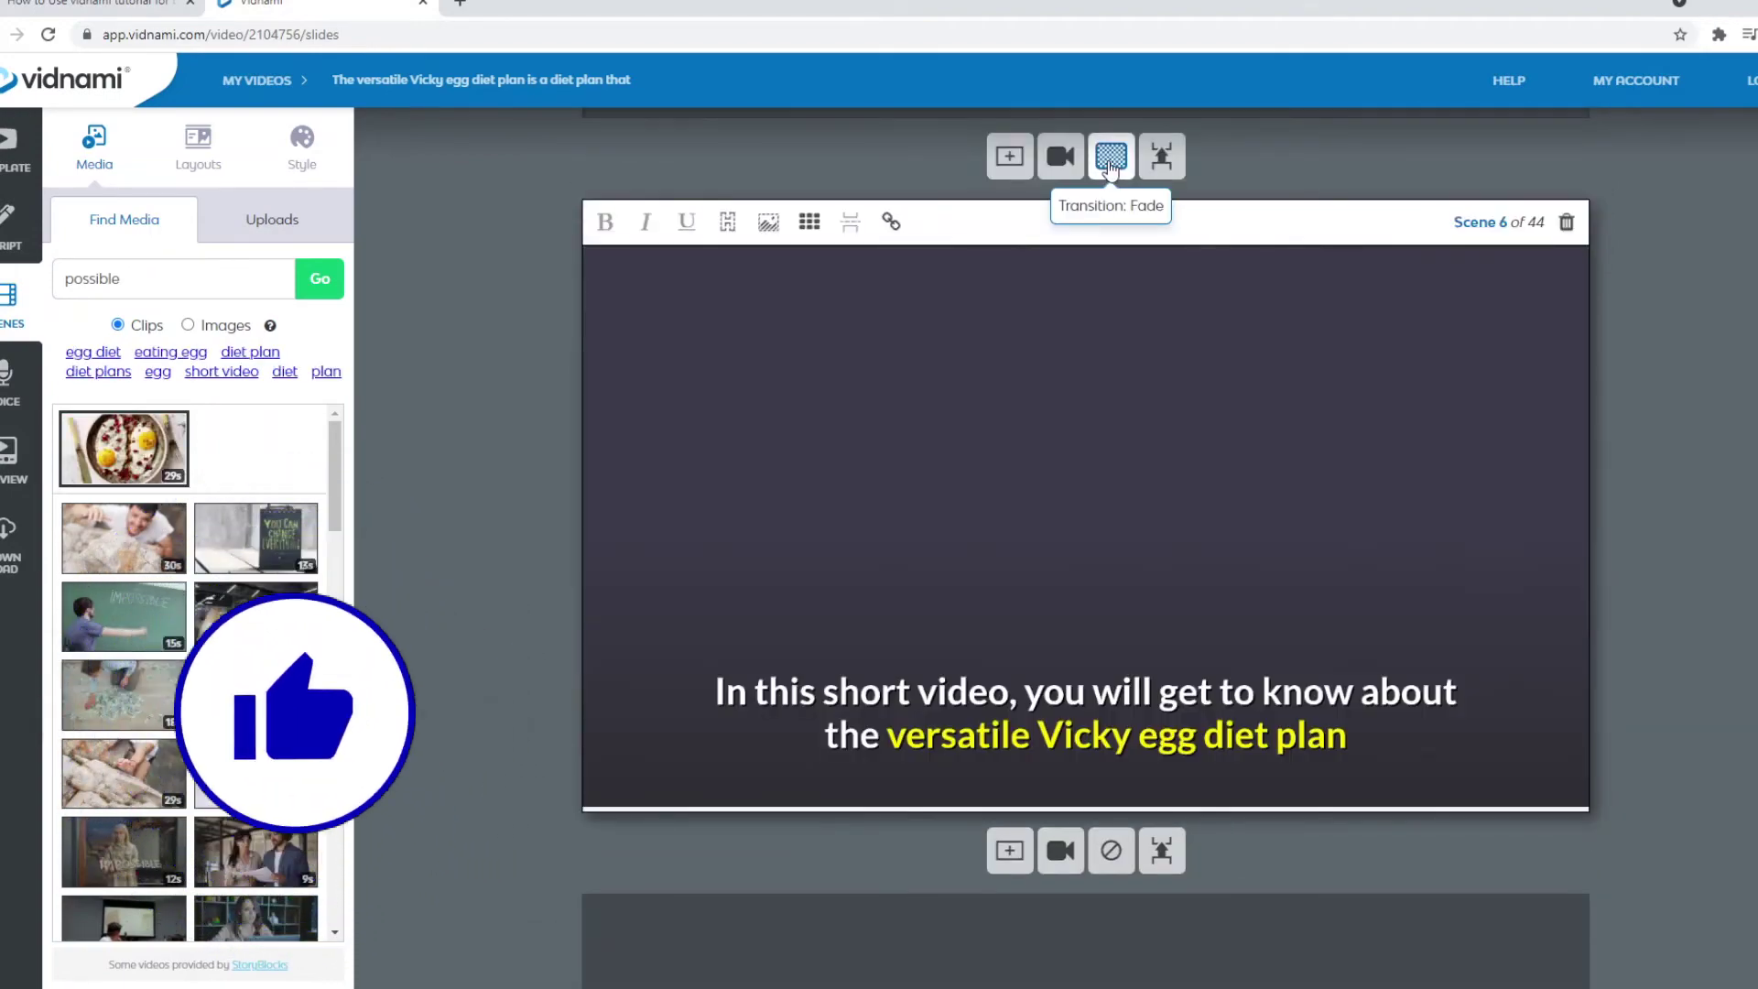
pyautogui.click(1110, 165)
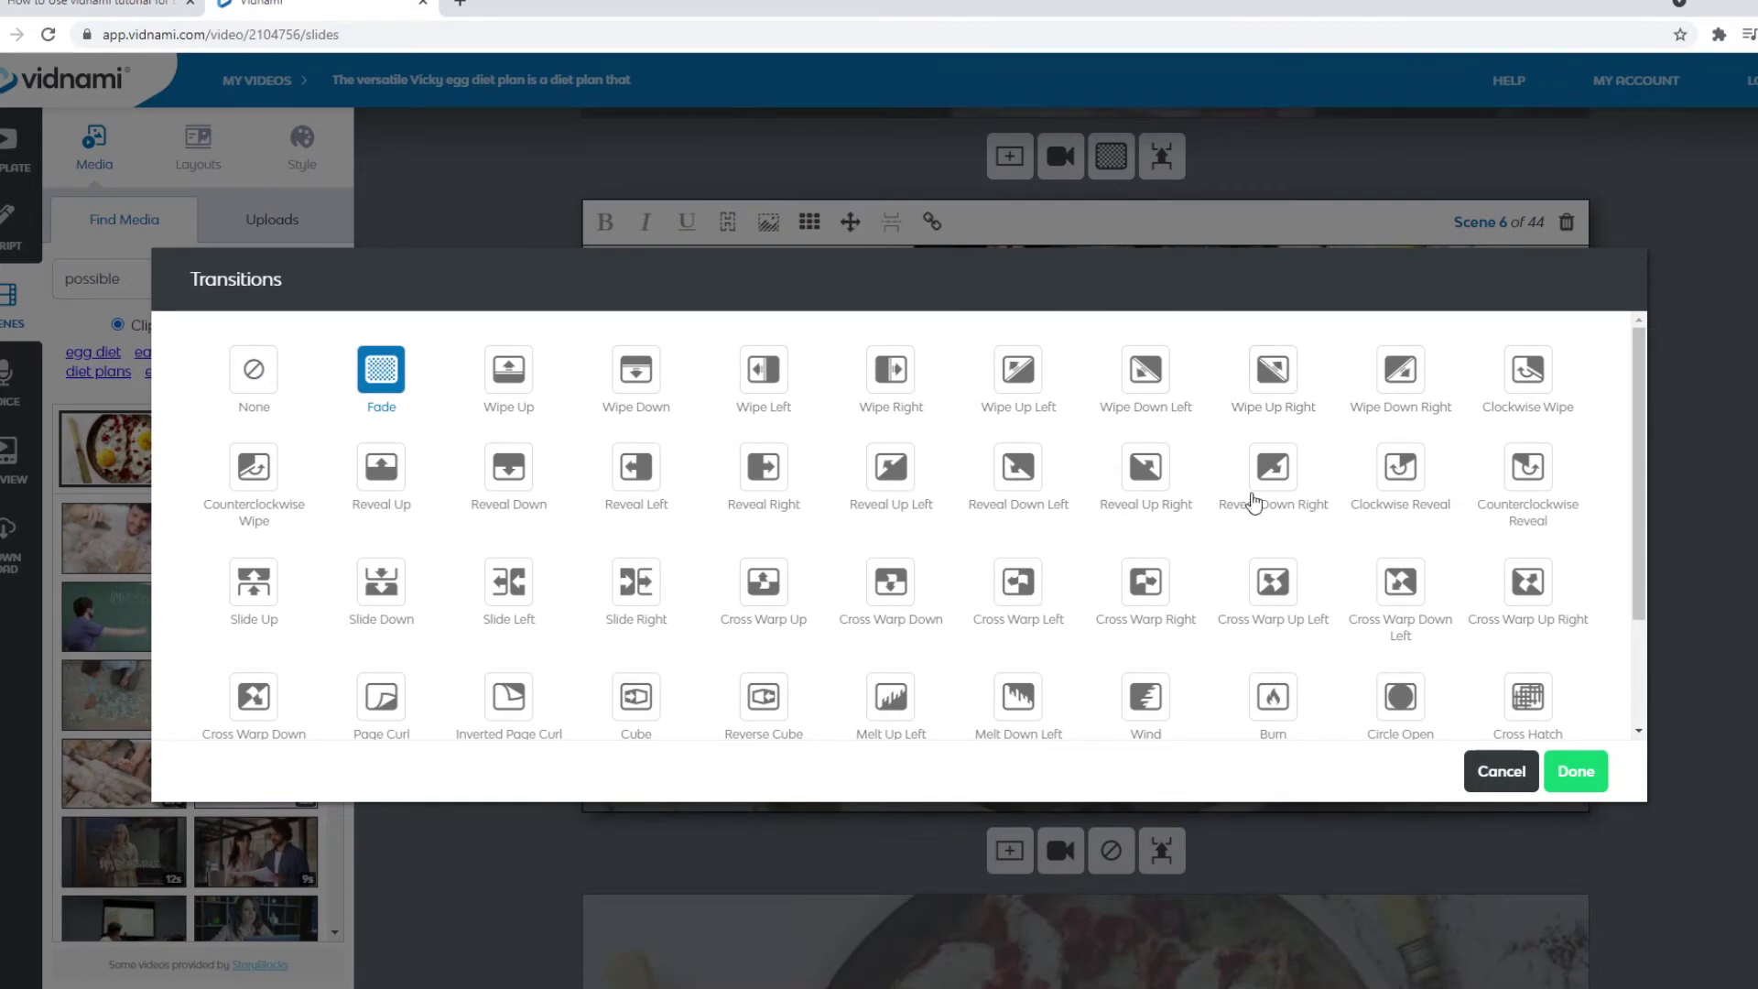
pyautogui.click(1400, 695)
pyautogui.click(1598, 778)
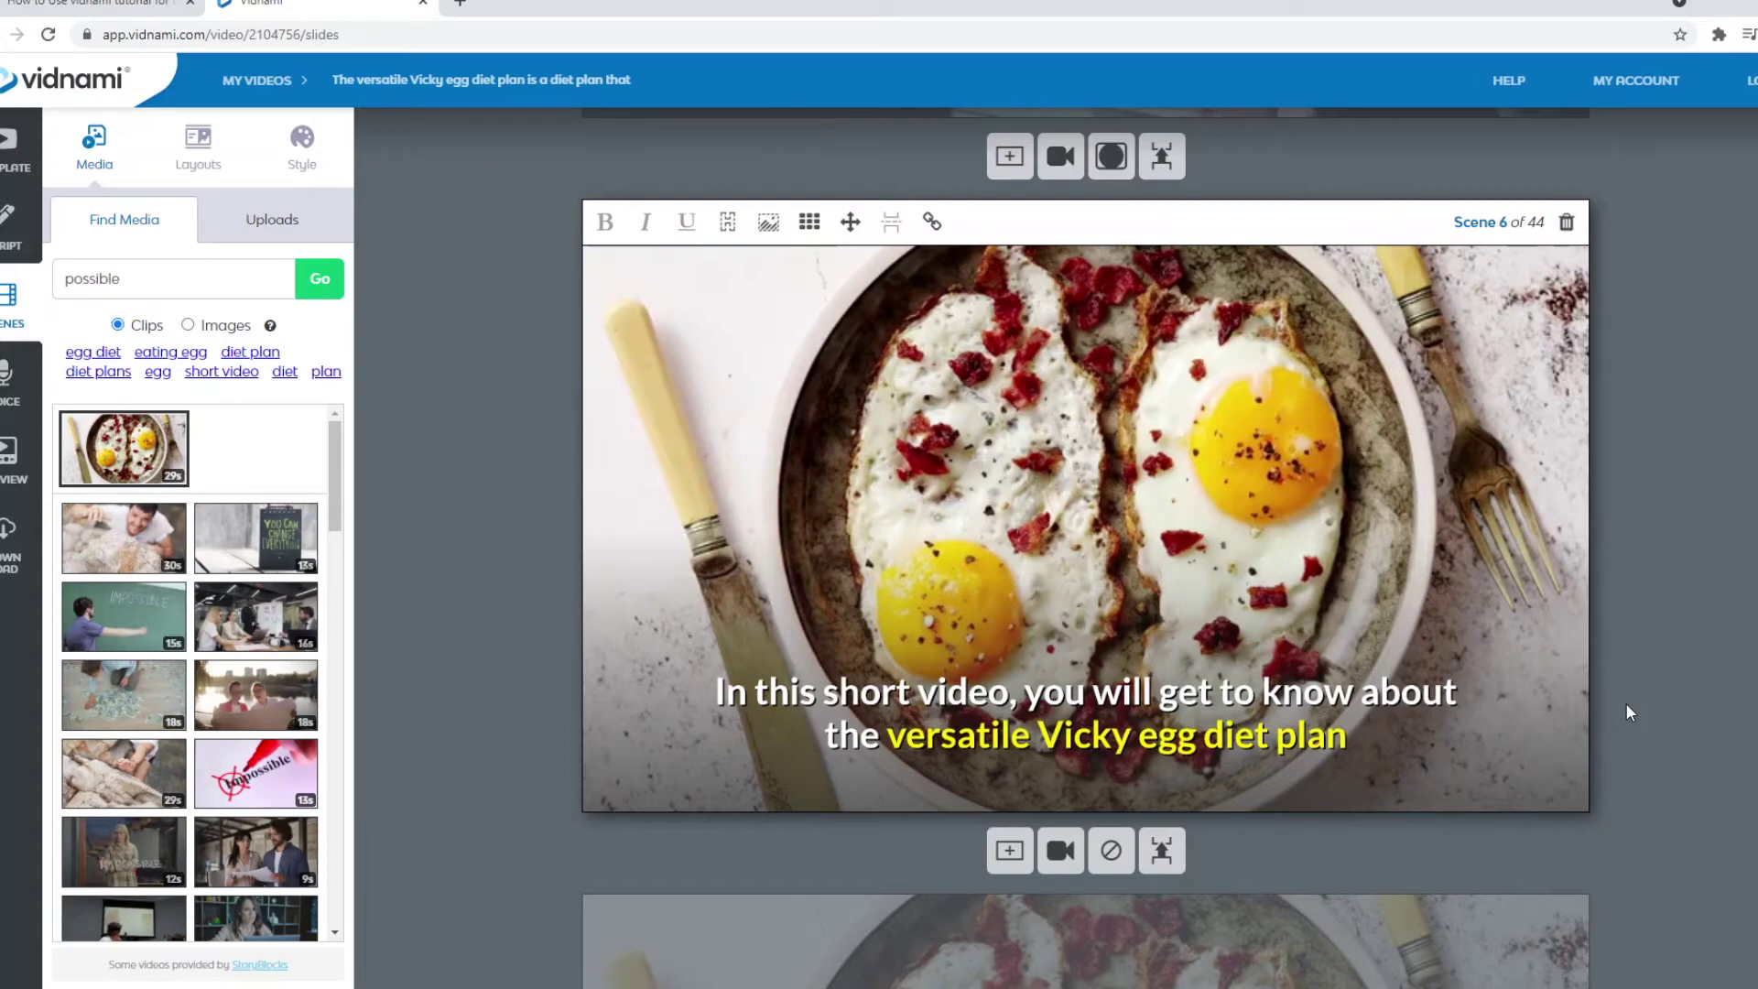
# - Scroll to the final scene 44 and the 'Well done' all-scenes-complete message
pyautogui.scroll(-1, 1287, 424)
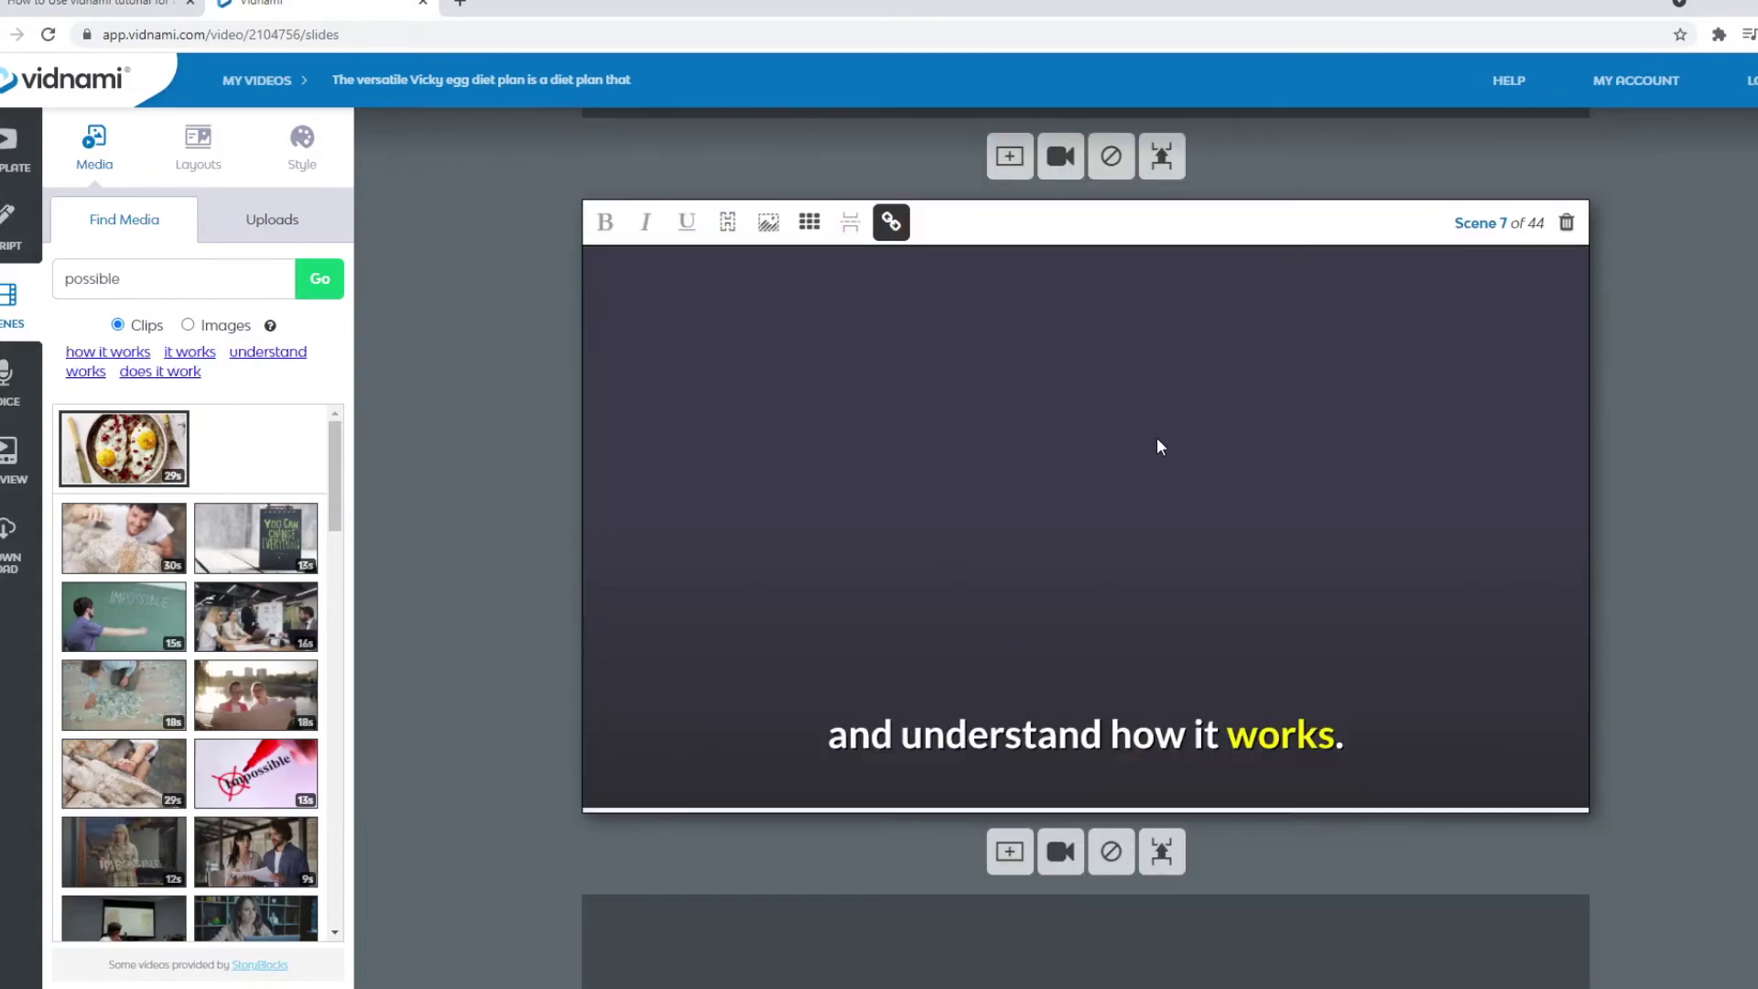
pyautogui.scroll(-1, 1147, 446)
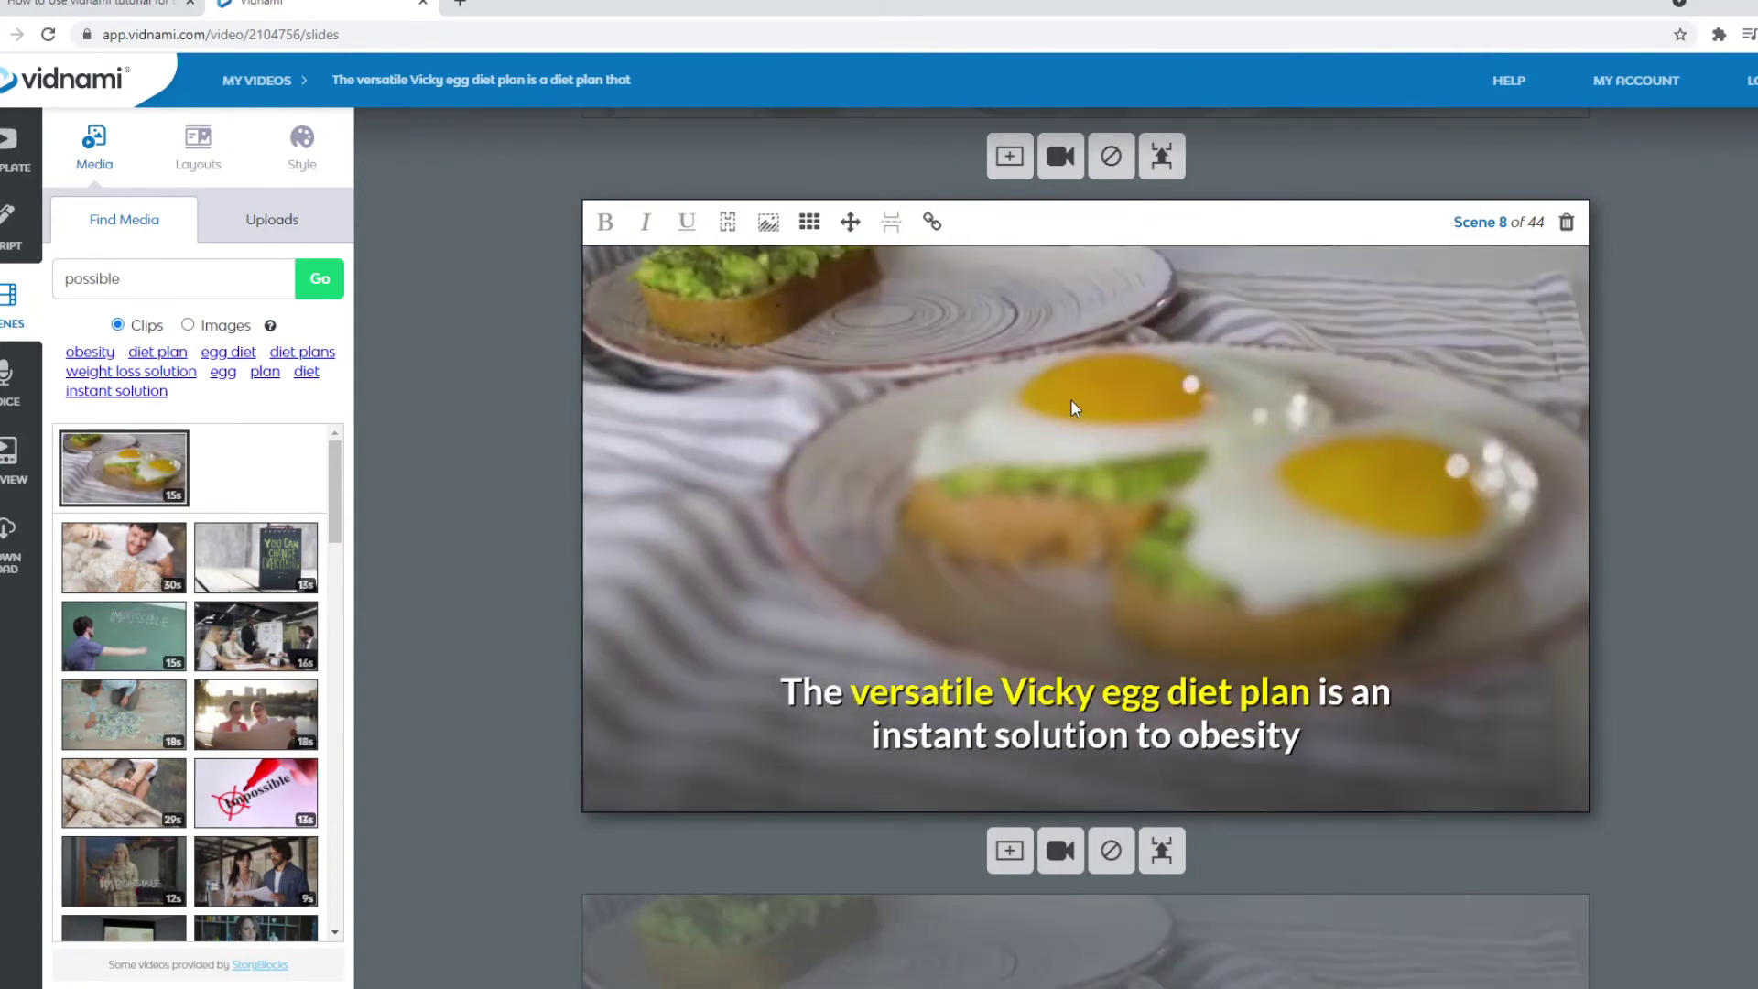
pyautogui.scroll(-1, 1112, 416)
pyautogui.scroll(-1, 1086, 458)
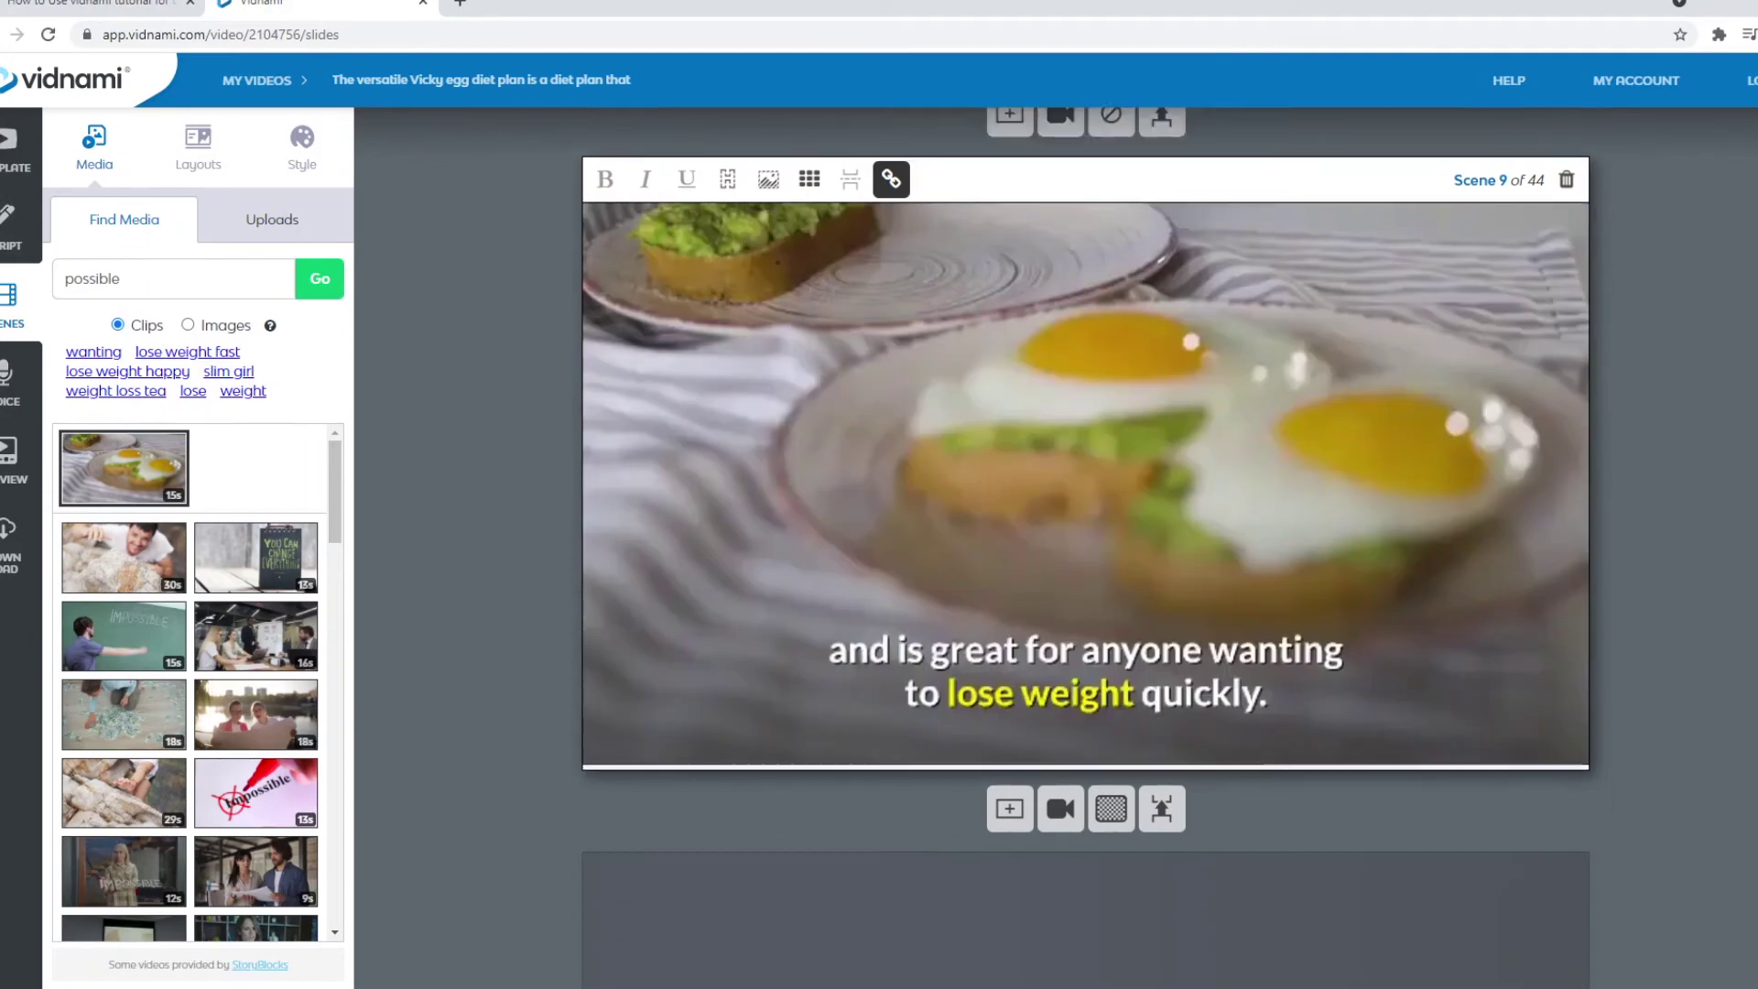
pyautogui.scroll(-1, 1085, 458)
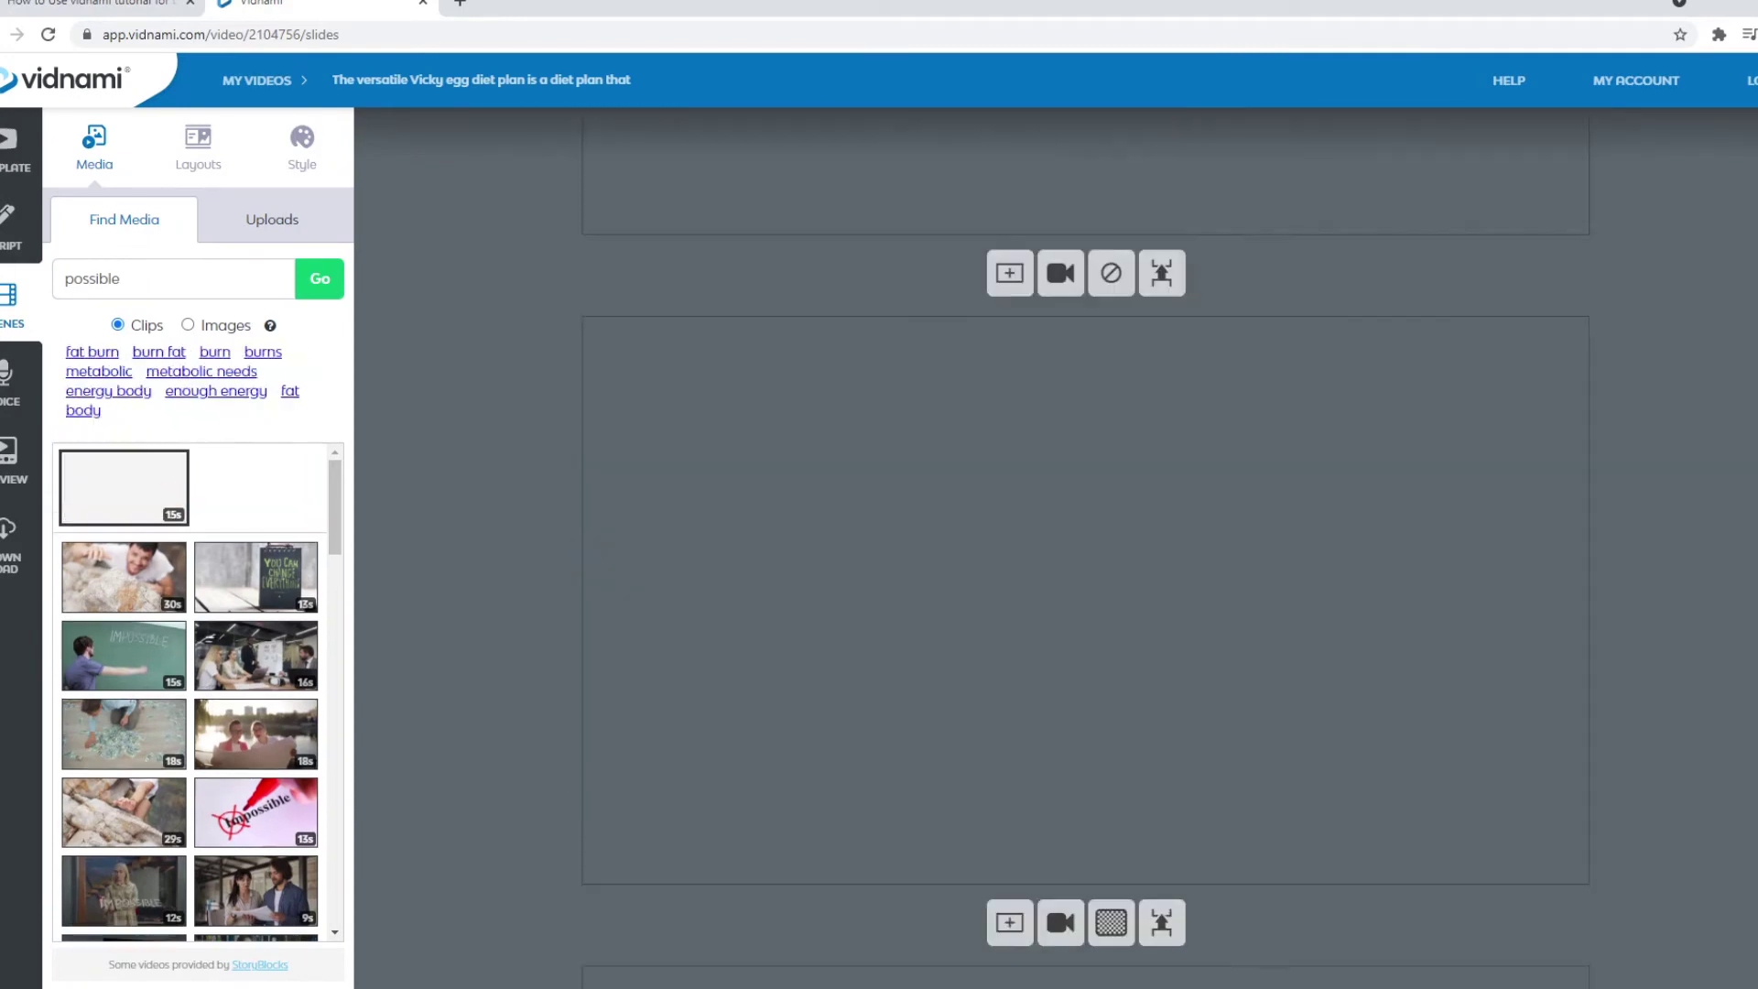
pyautogui.scroll(-1, 1086, 458)
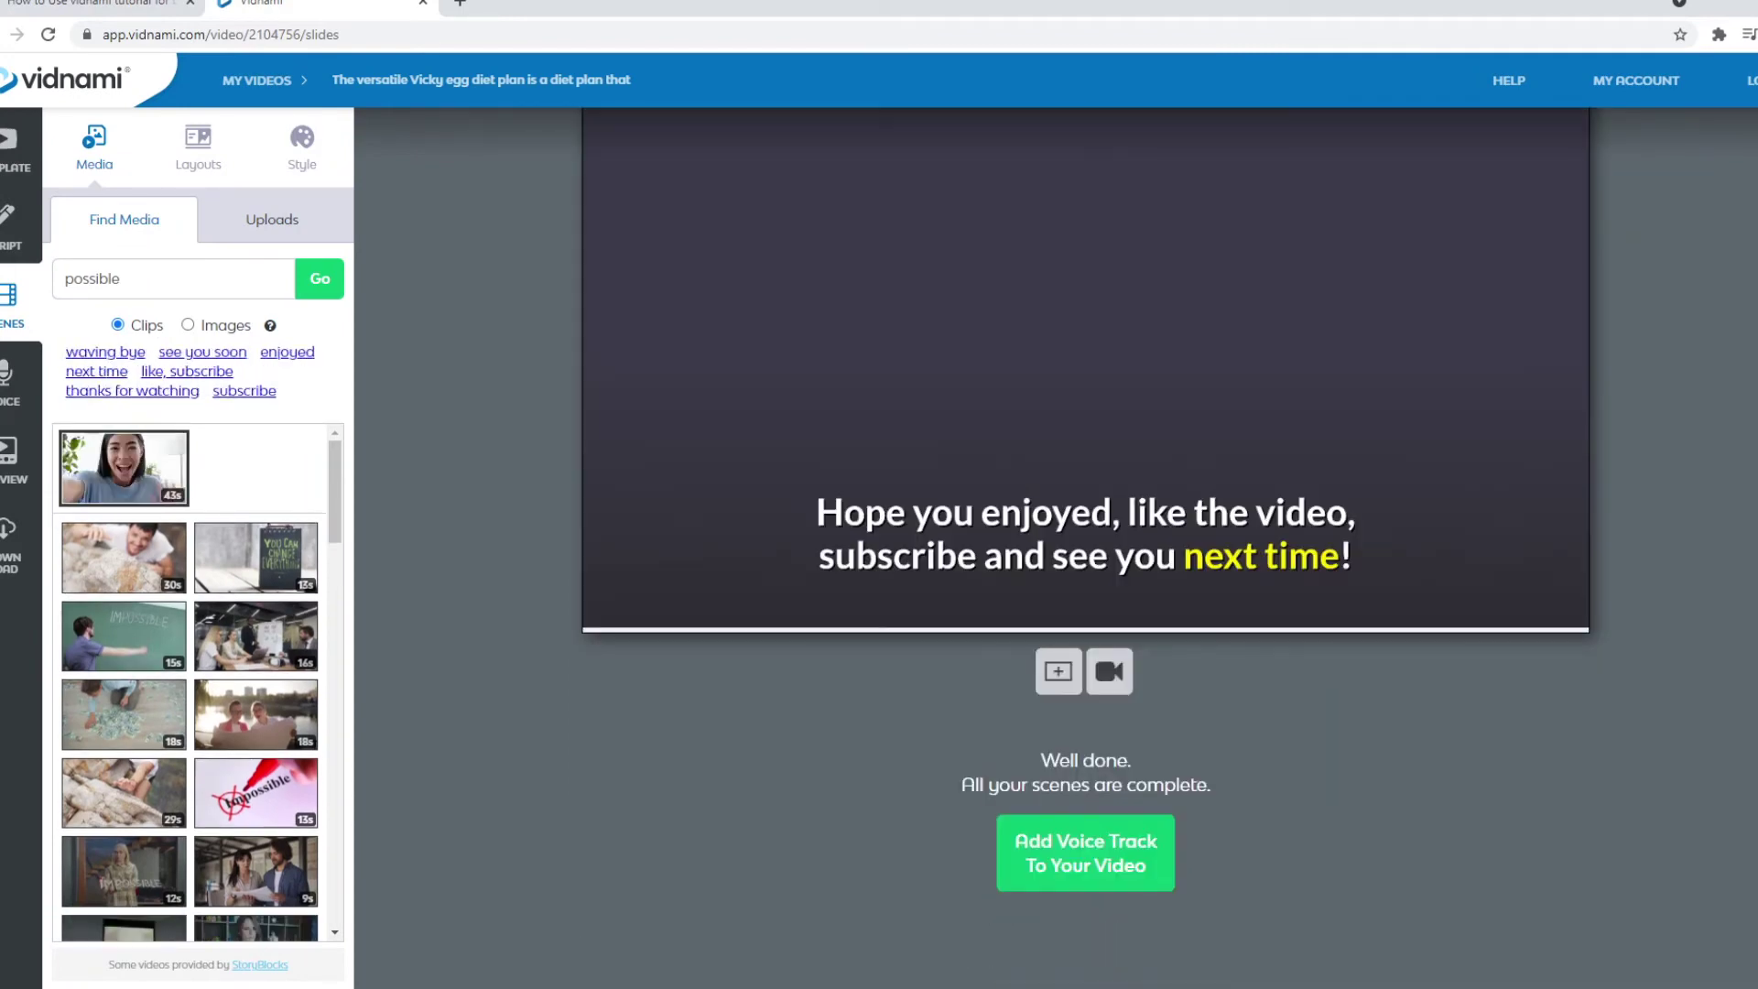
# - Choose Auto-voice with the Oscar voice and play a short sample of it
pyautogui.click(1062, 843)
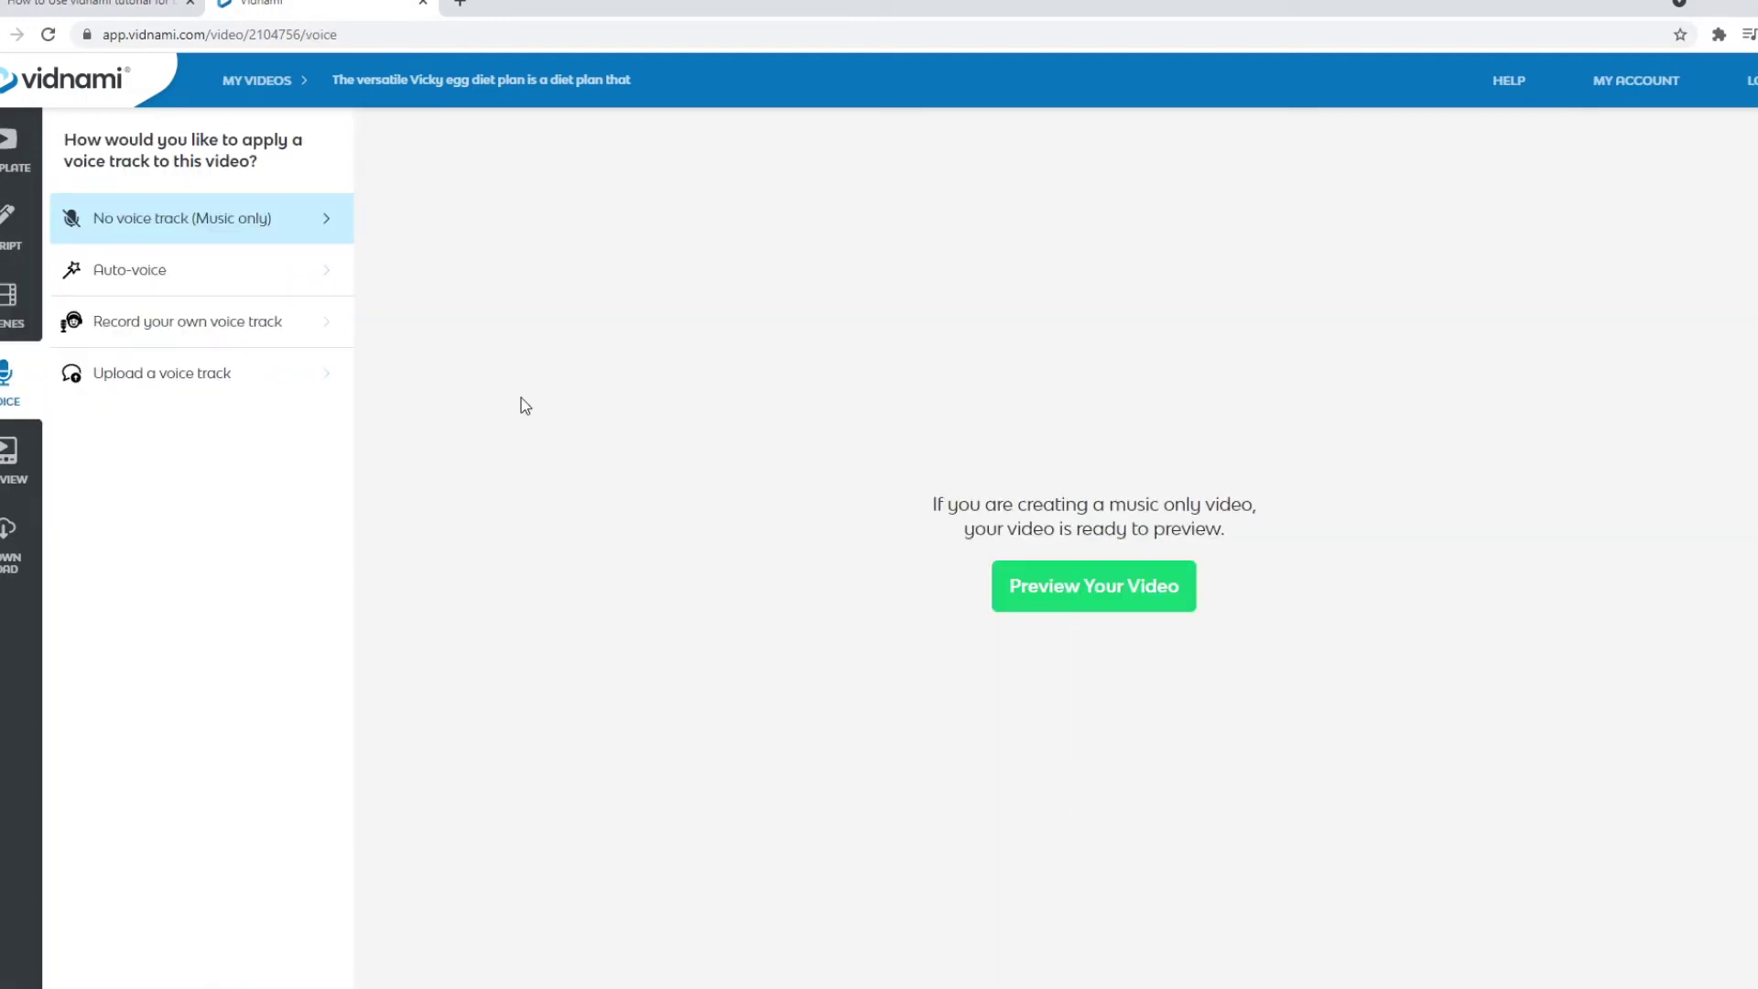
pyautogui.click(188, 288)
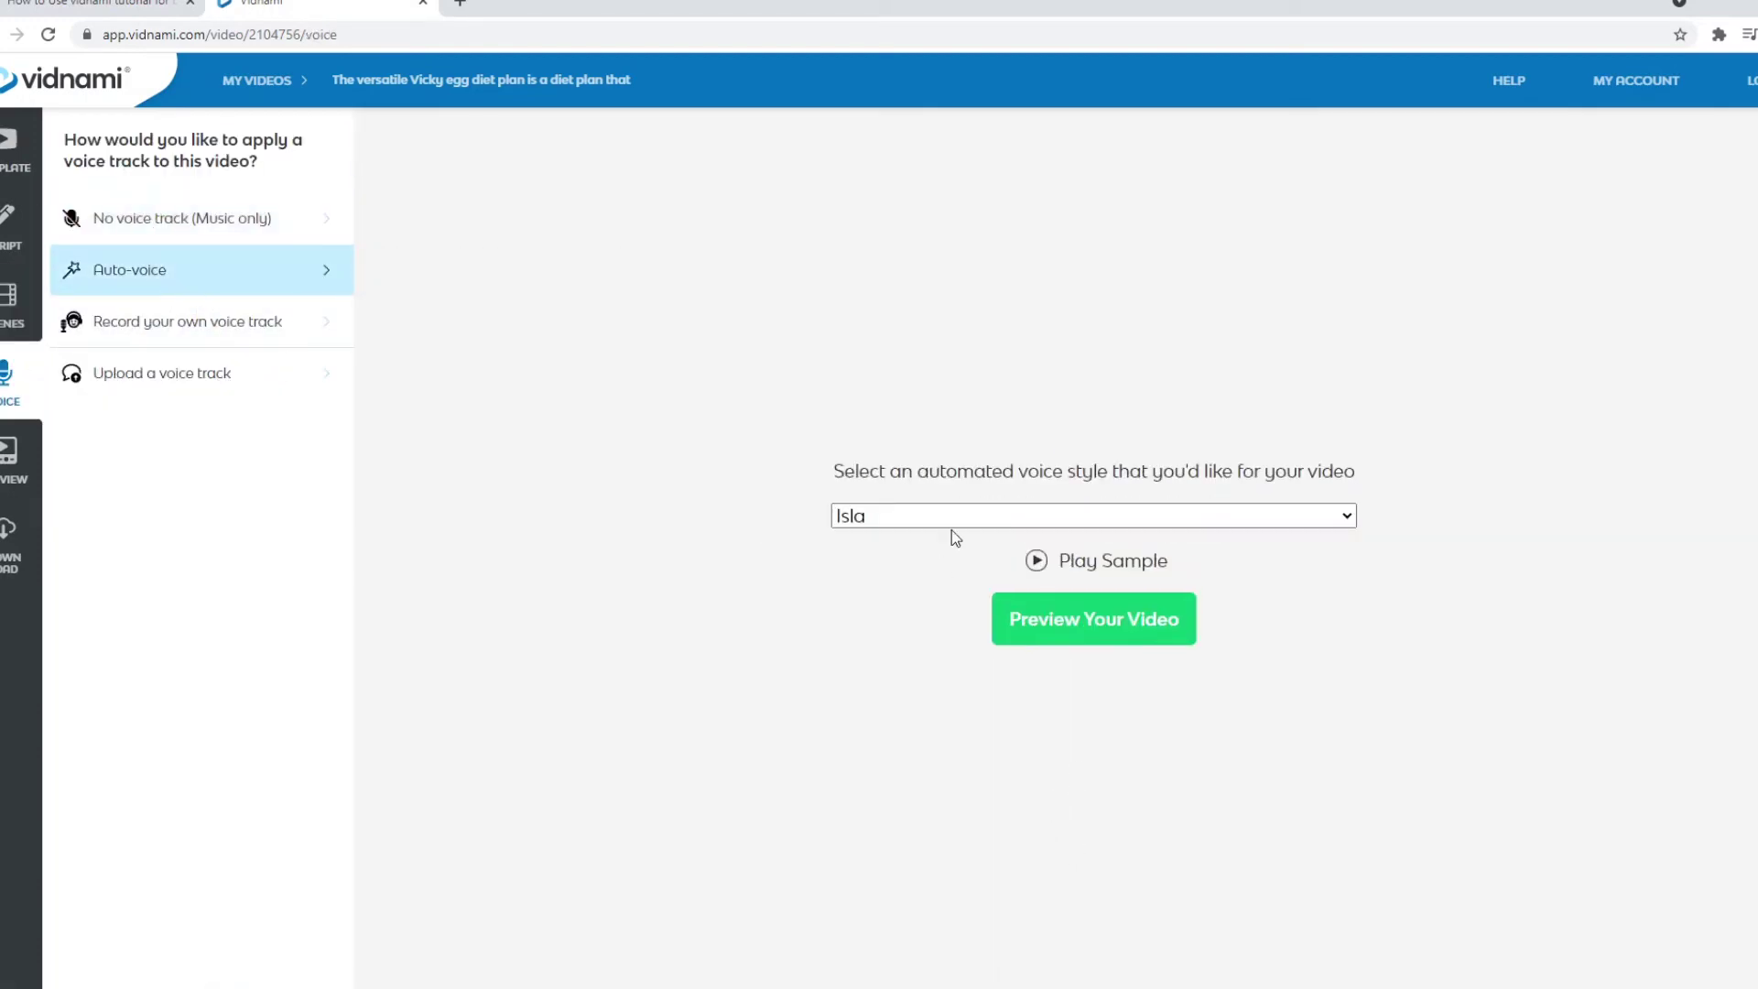
pyautogui.click(953, 522)
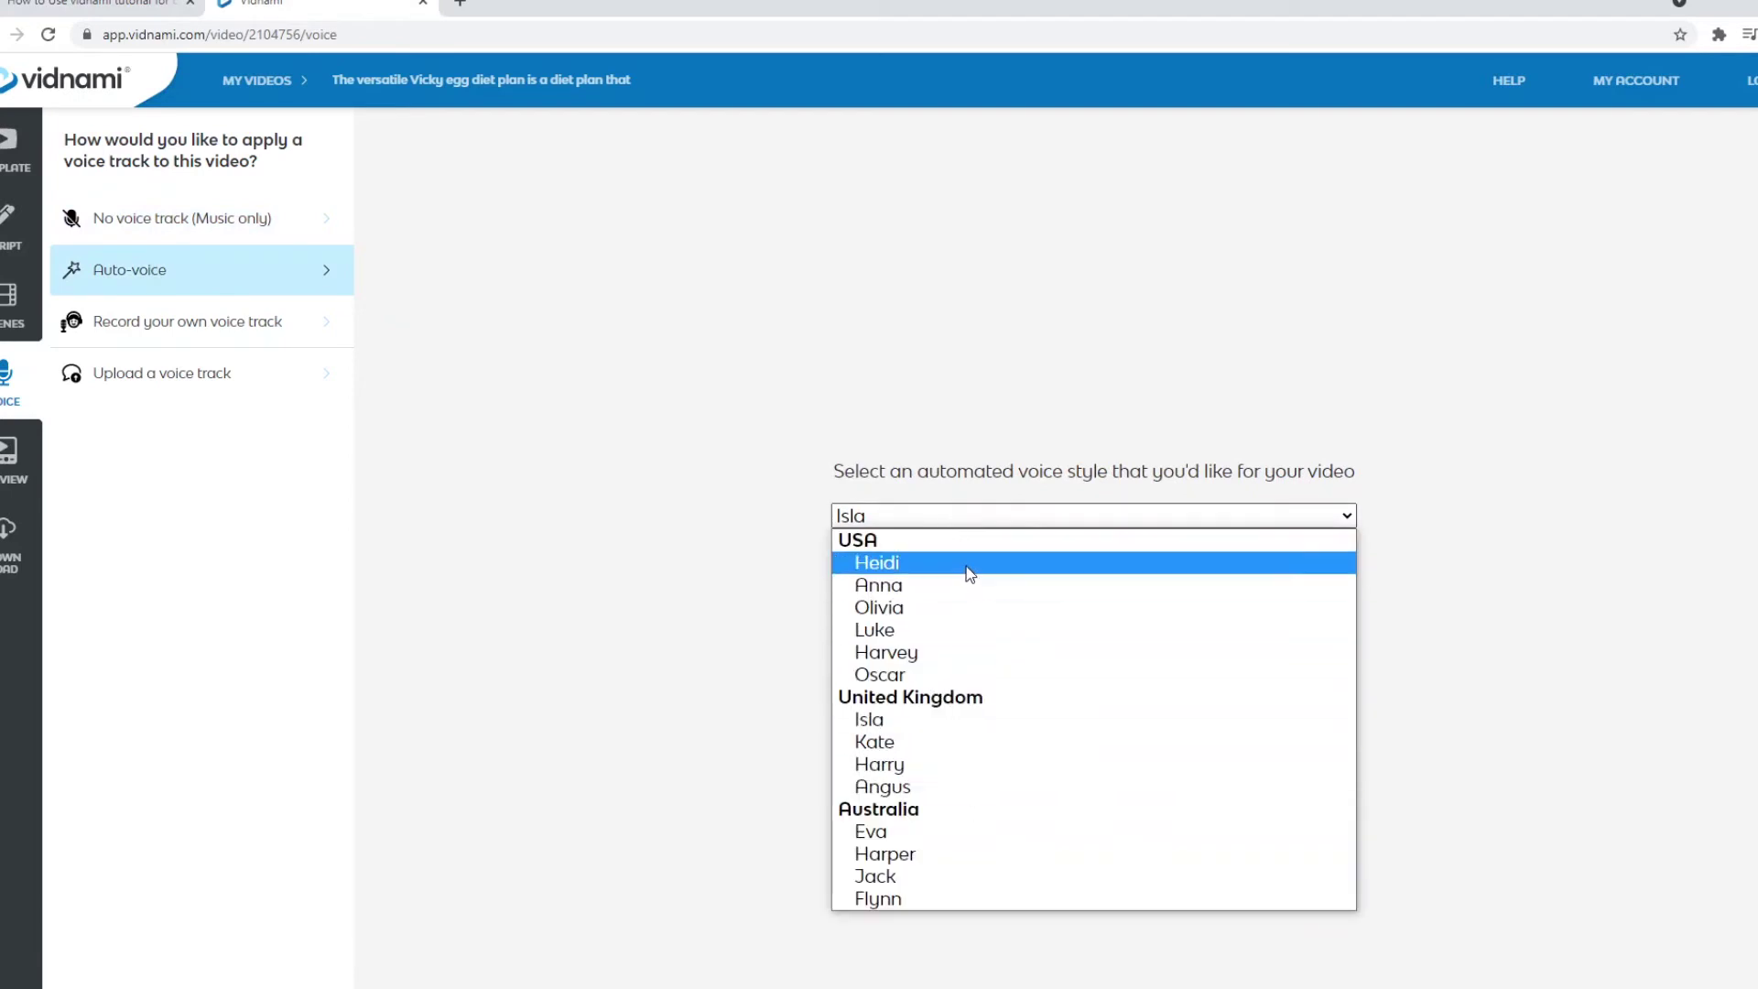
pyautogui.click(914, 676)
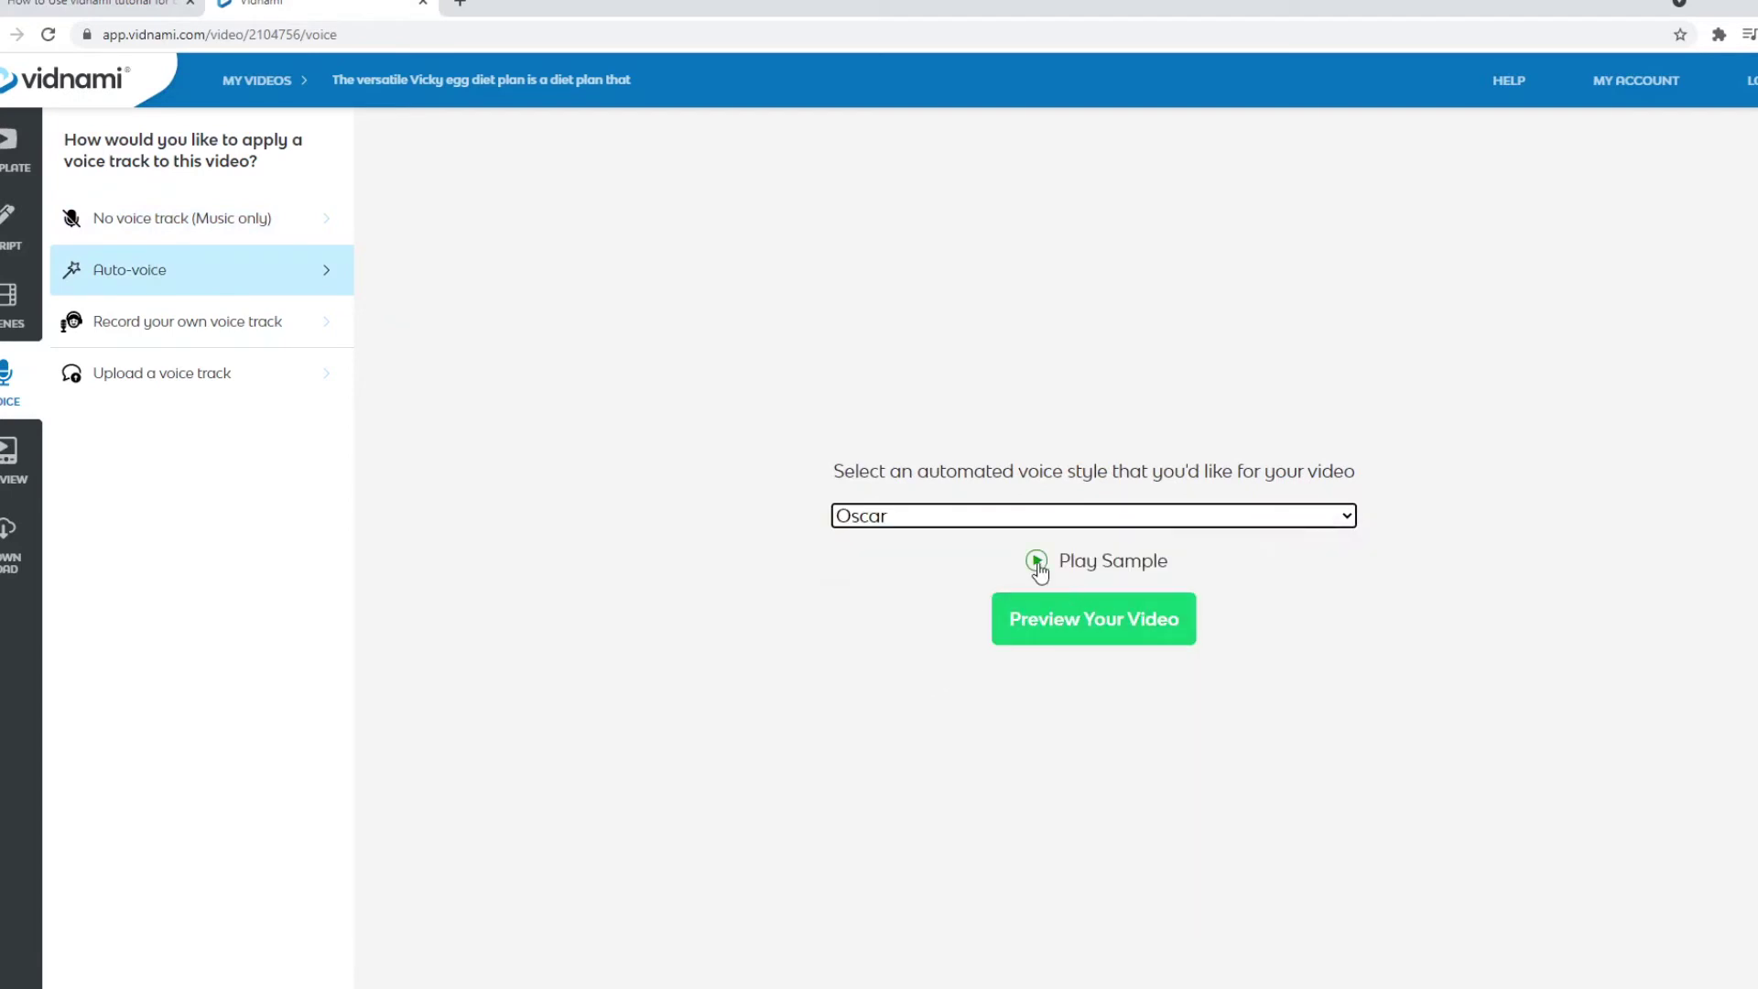
pyautogui.click(1035, 562)
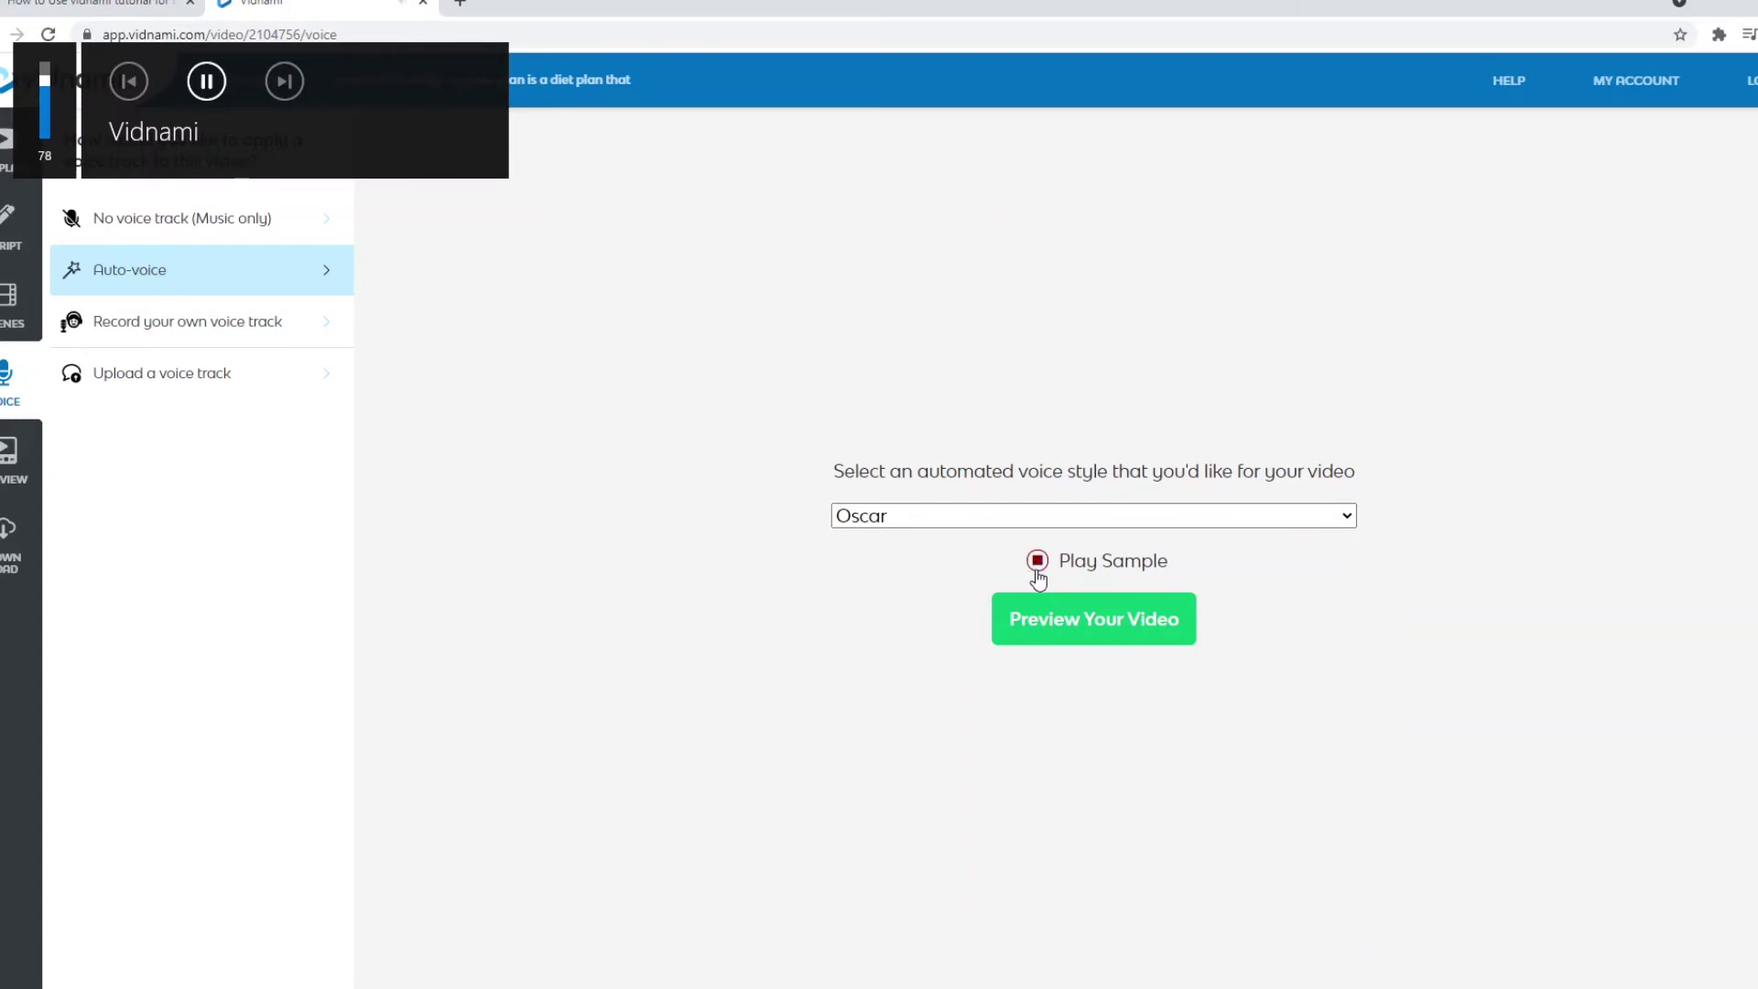
pyautogui.click(1037, 562)
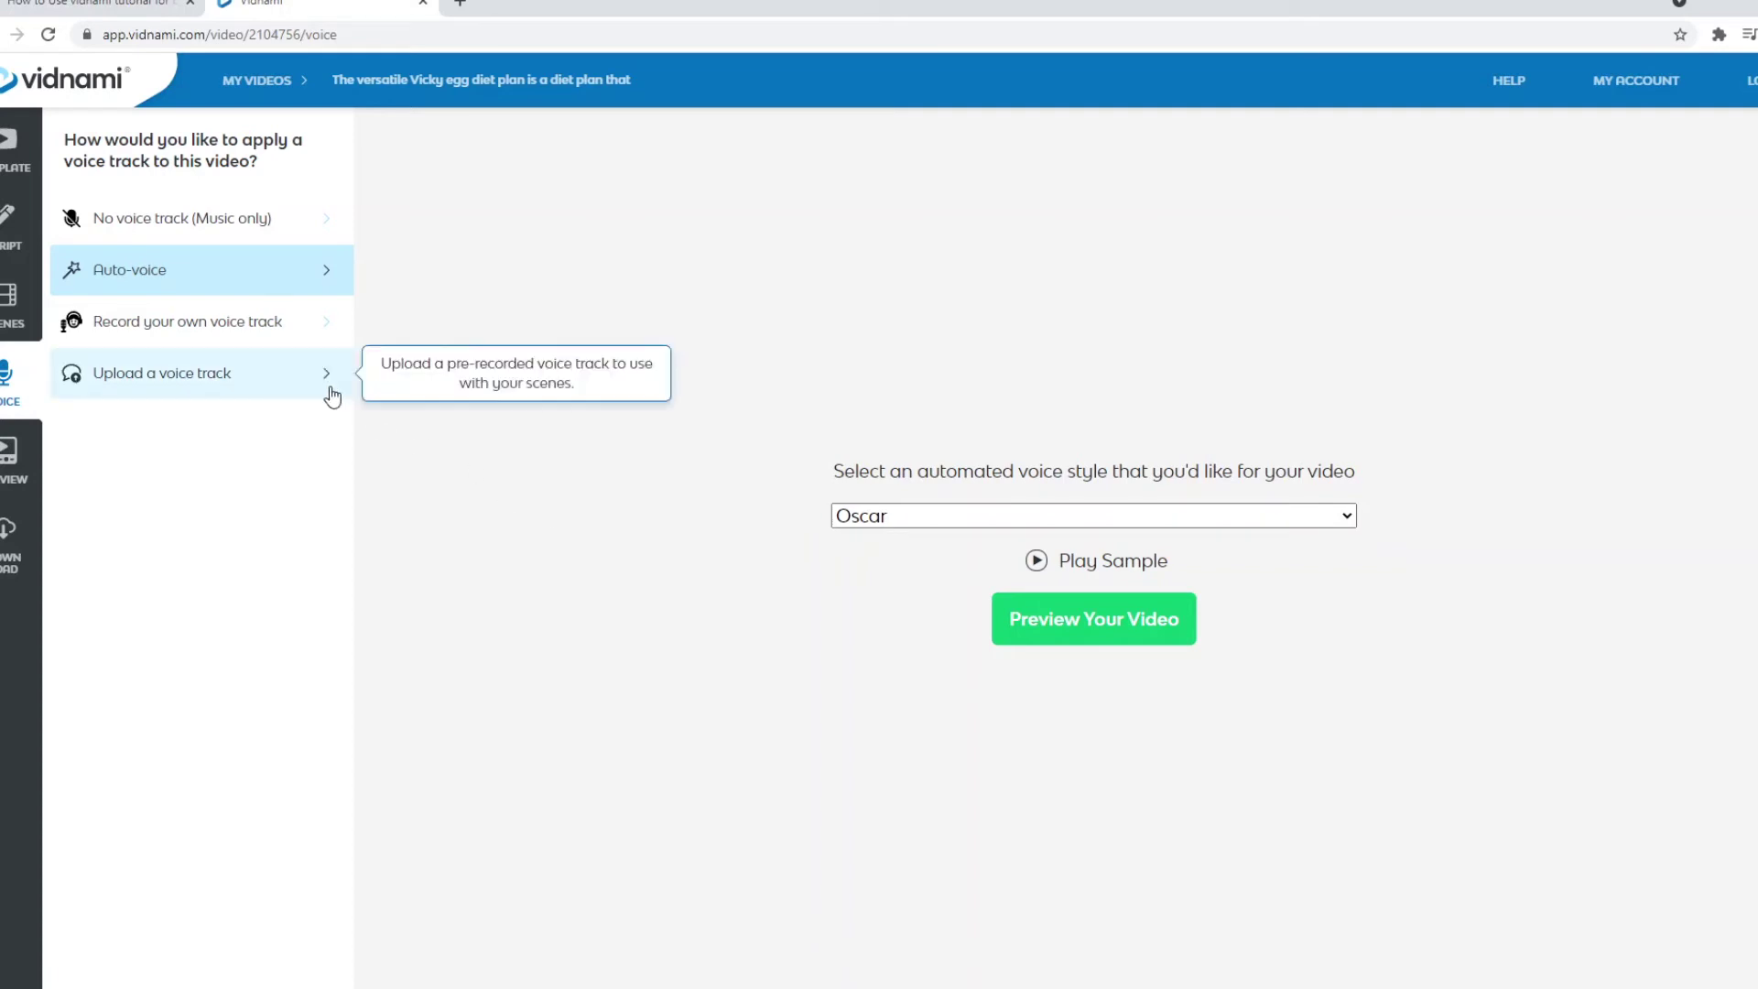
# - Try the Record and Upload voice options, then choose No voice track (Music only)
pyautogui.click(254, 331)
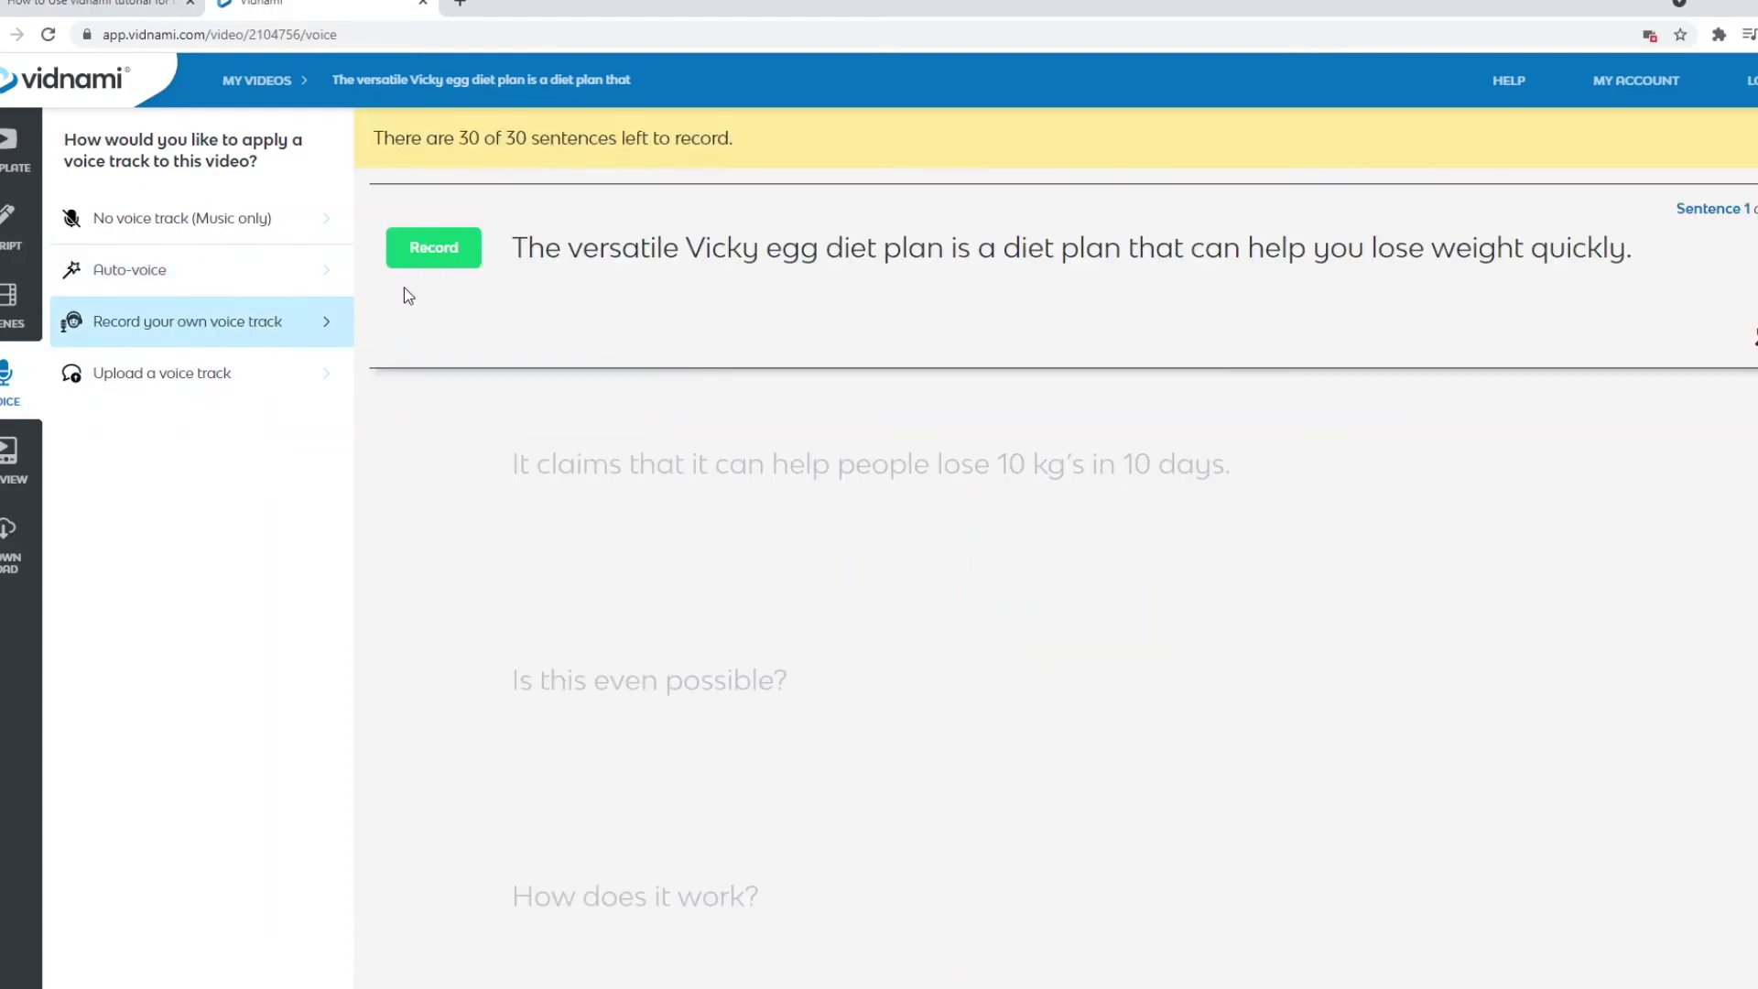
pyautogui.moveTo(516, 252); pyautogui.dragTo(1669, 255)
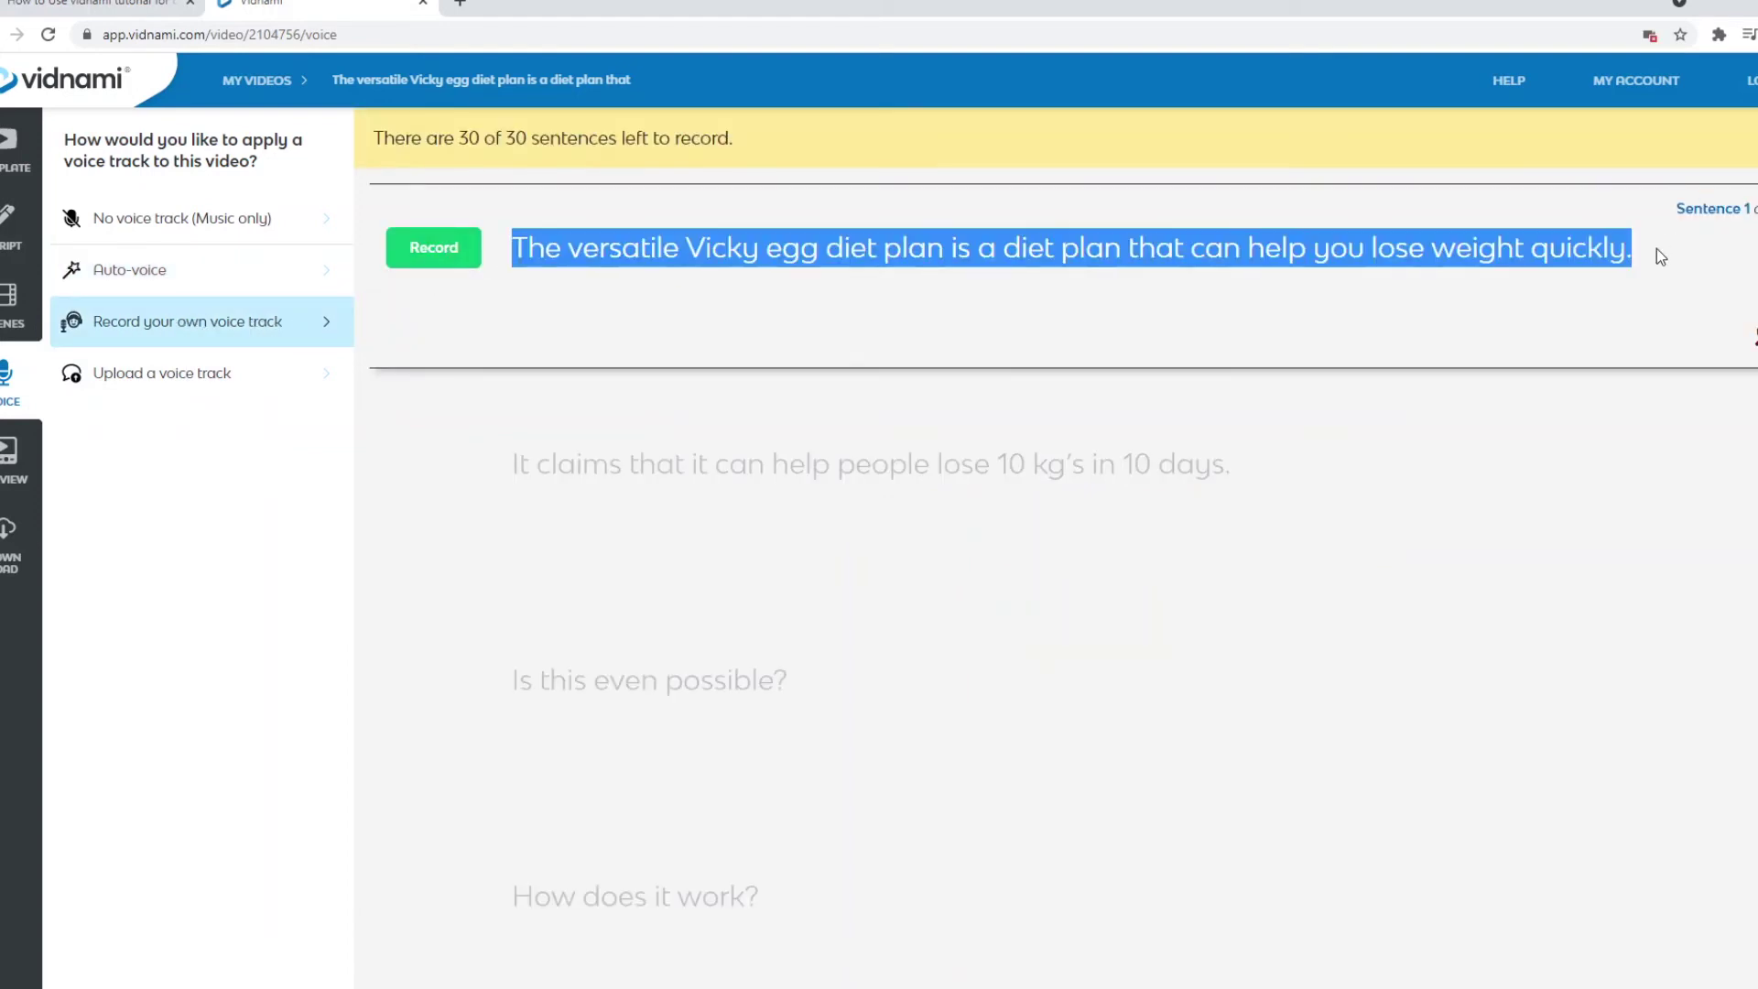
pyautogui.click(219, 390)
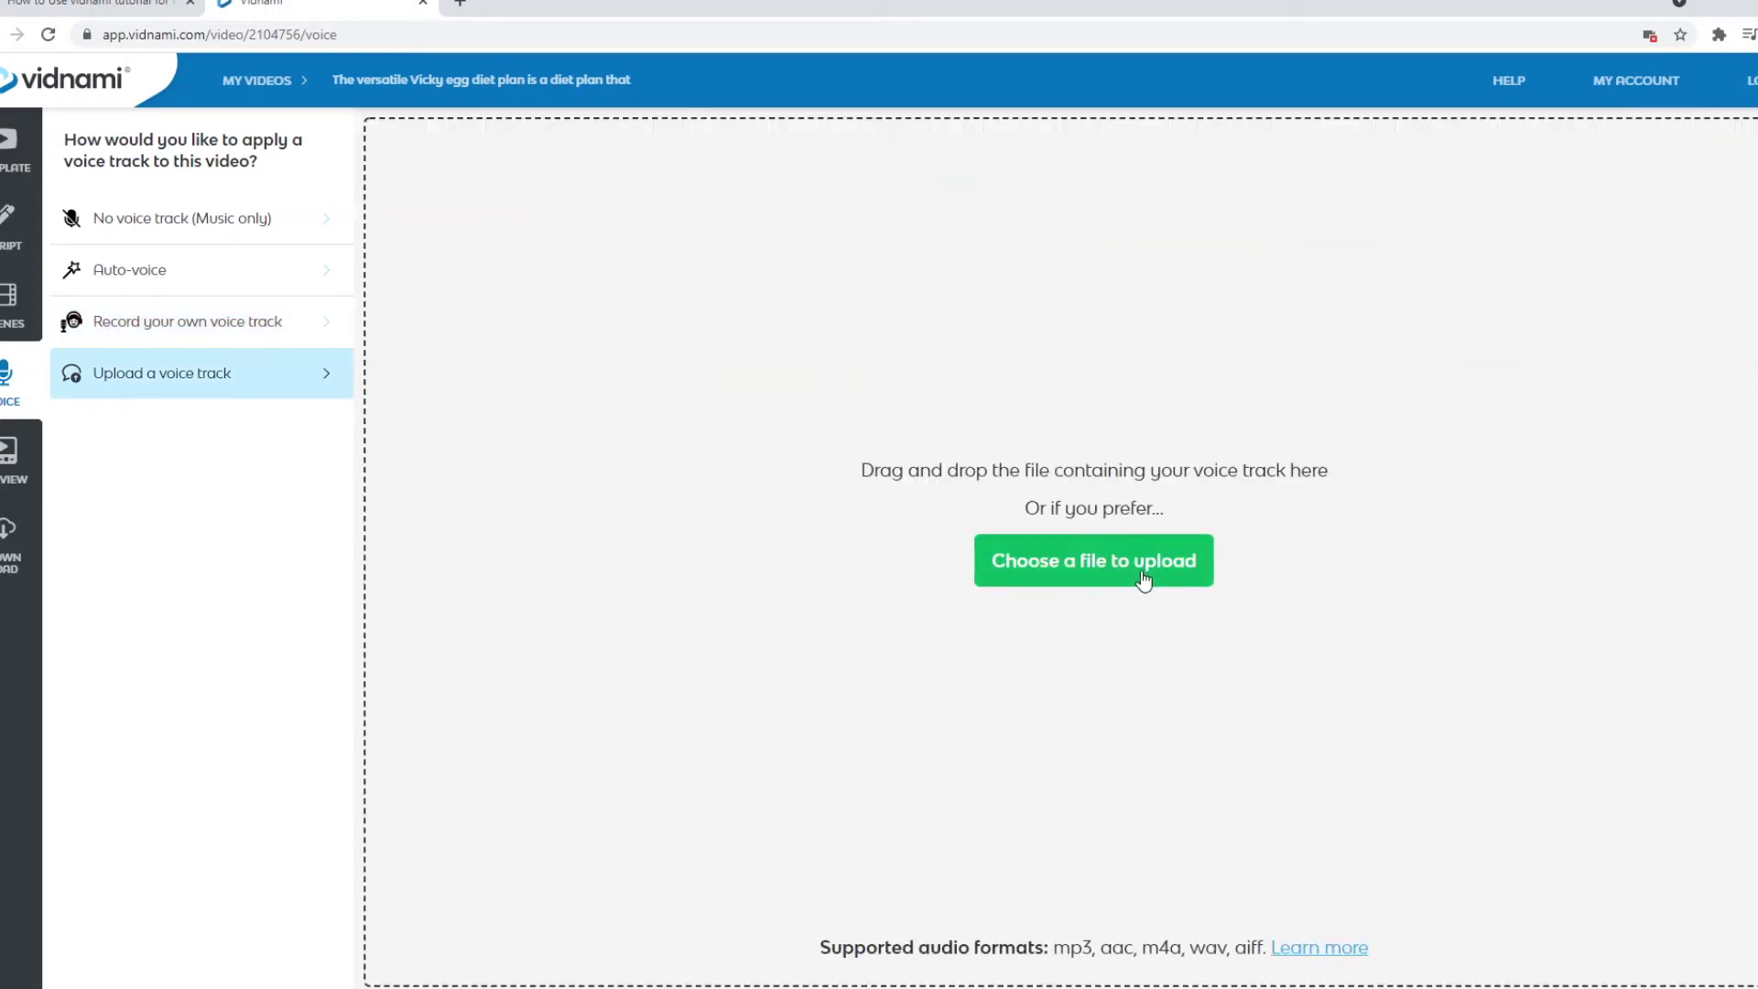
pyautogui.click(282, 230)
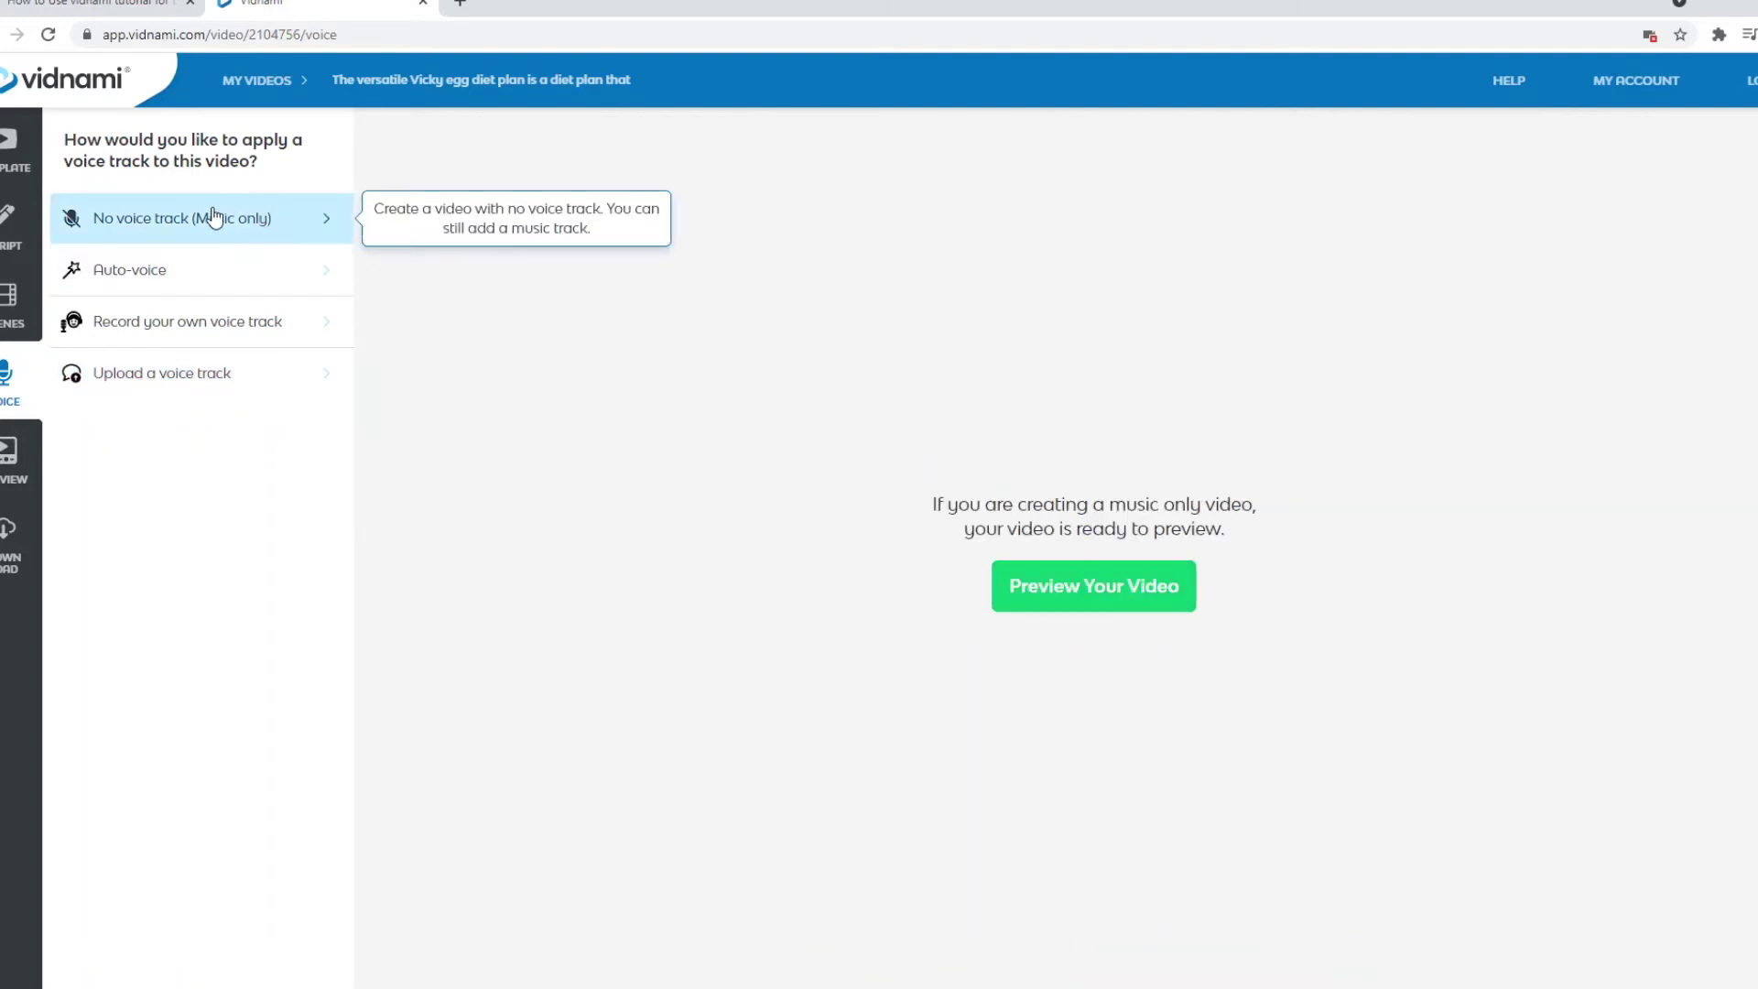
# - Build the preview of the 3:26 egg-diet video with the Ultimate Inspiration track
pyautogui.click(1118, 603)
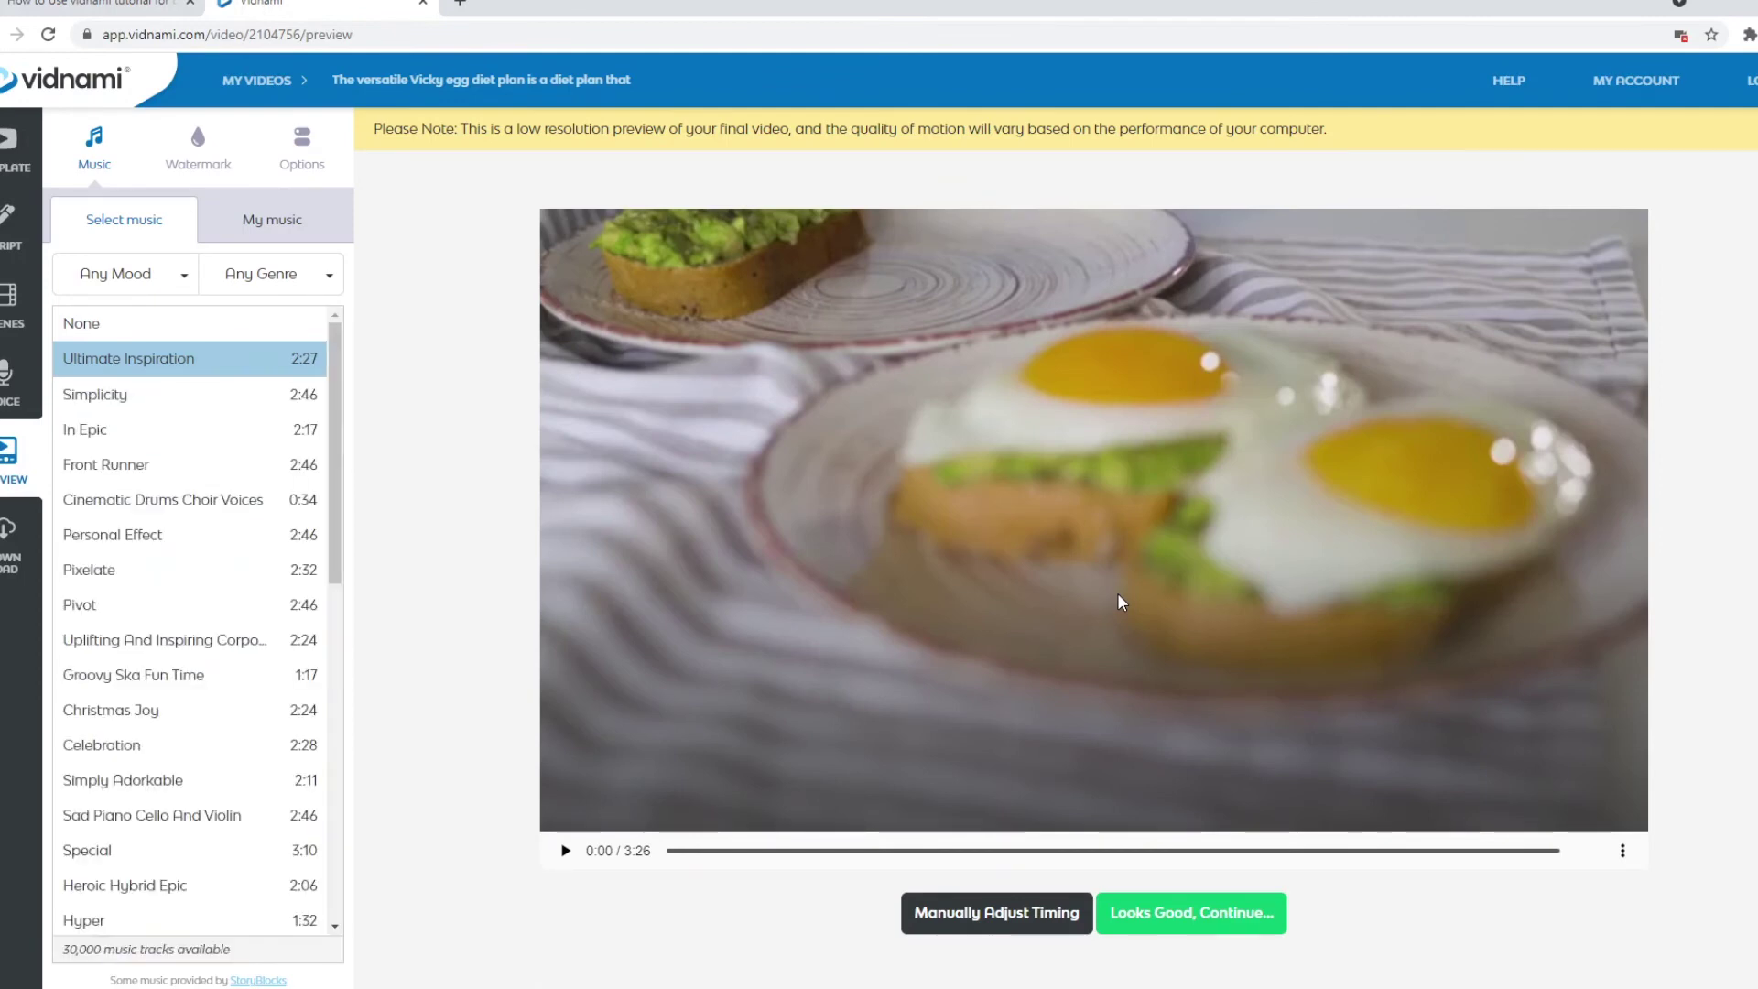
# - Play the egg-diet preview with captions, raise then mute the sound, and pause at 0:19 of 3:26
pyautogui.click(565, 851)
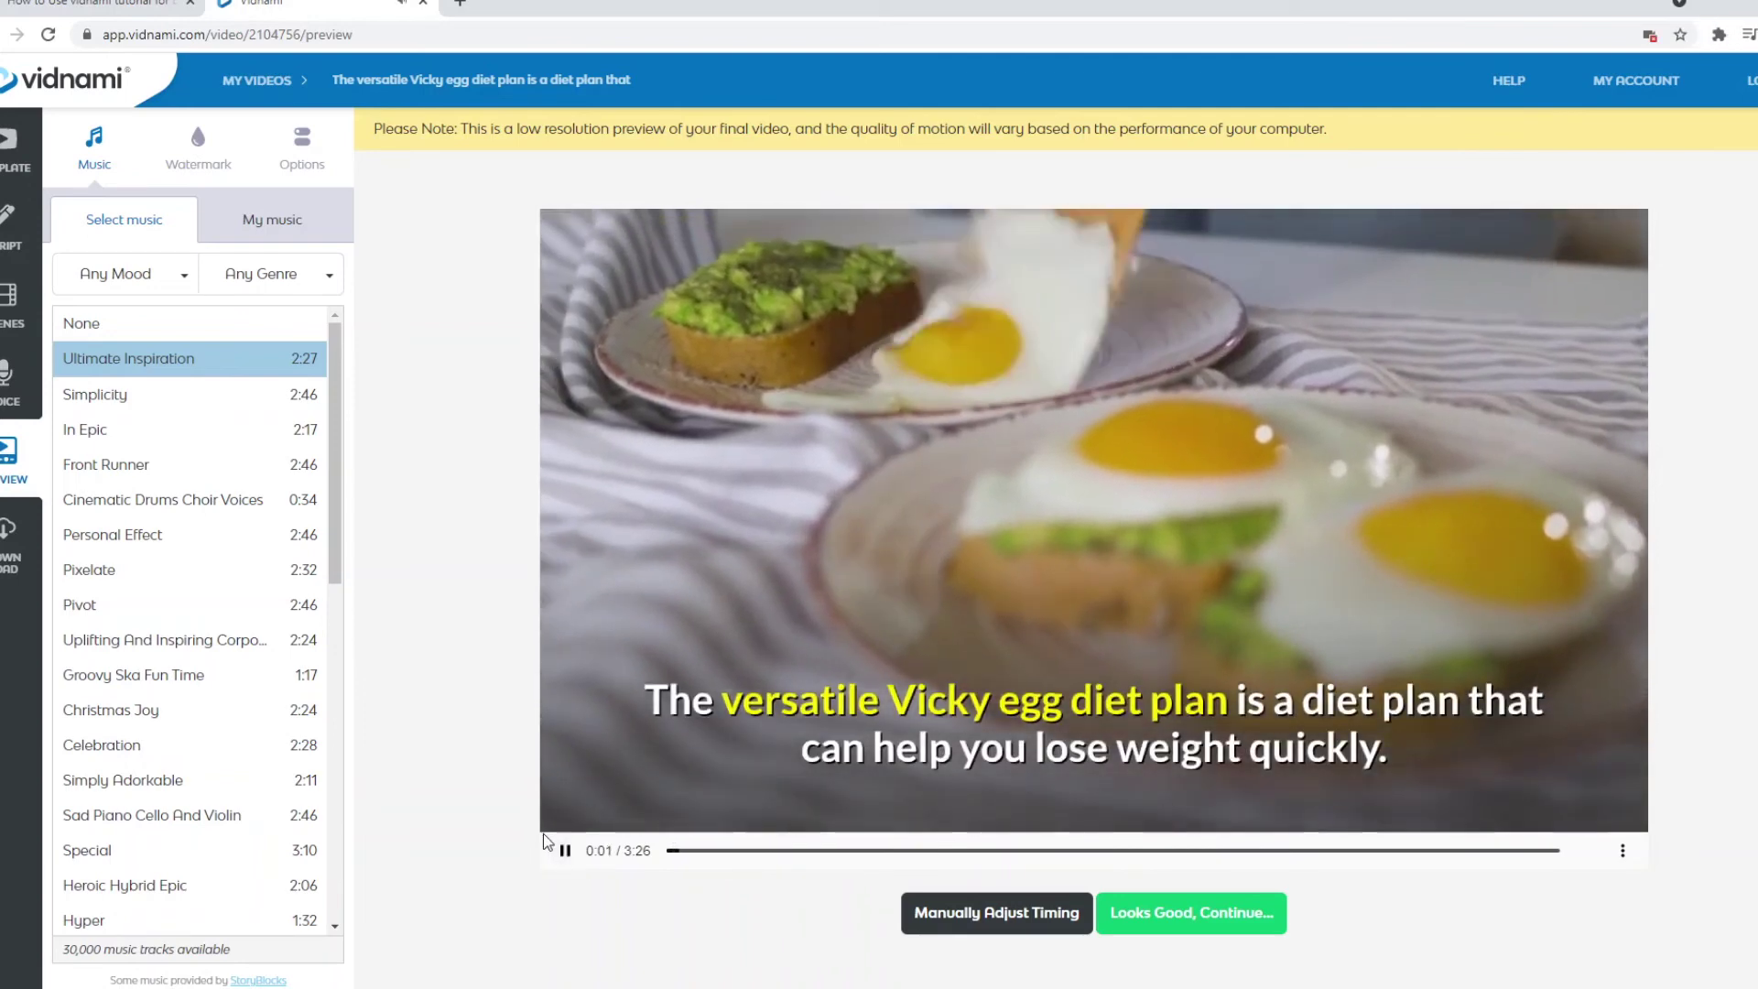
pyautogui.press('XF86AudioRaiseVolume')
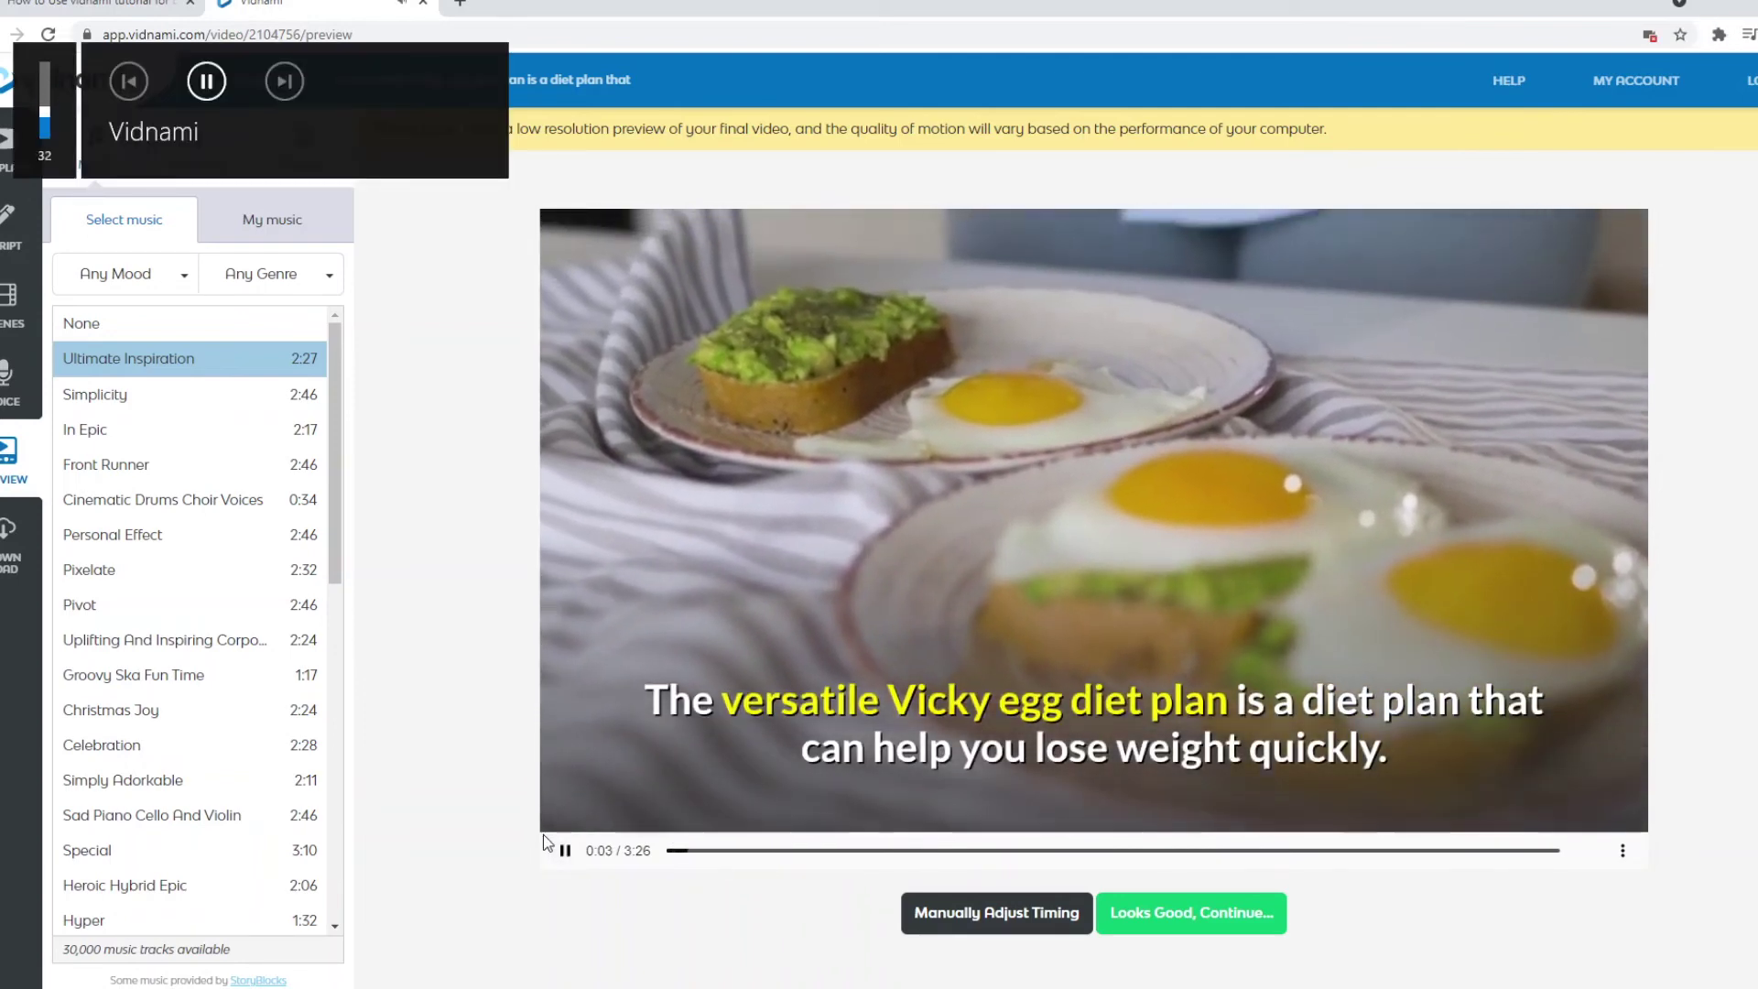
pyautogui.press('XF86AudioMute')
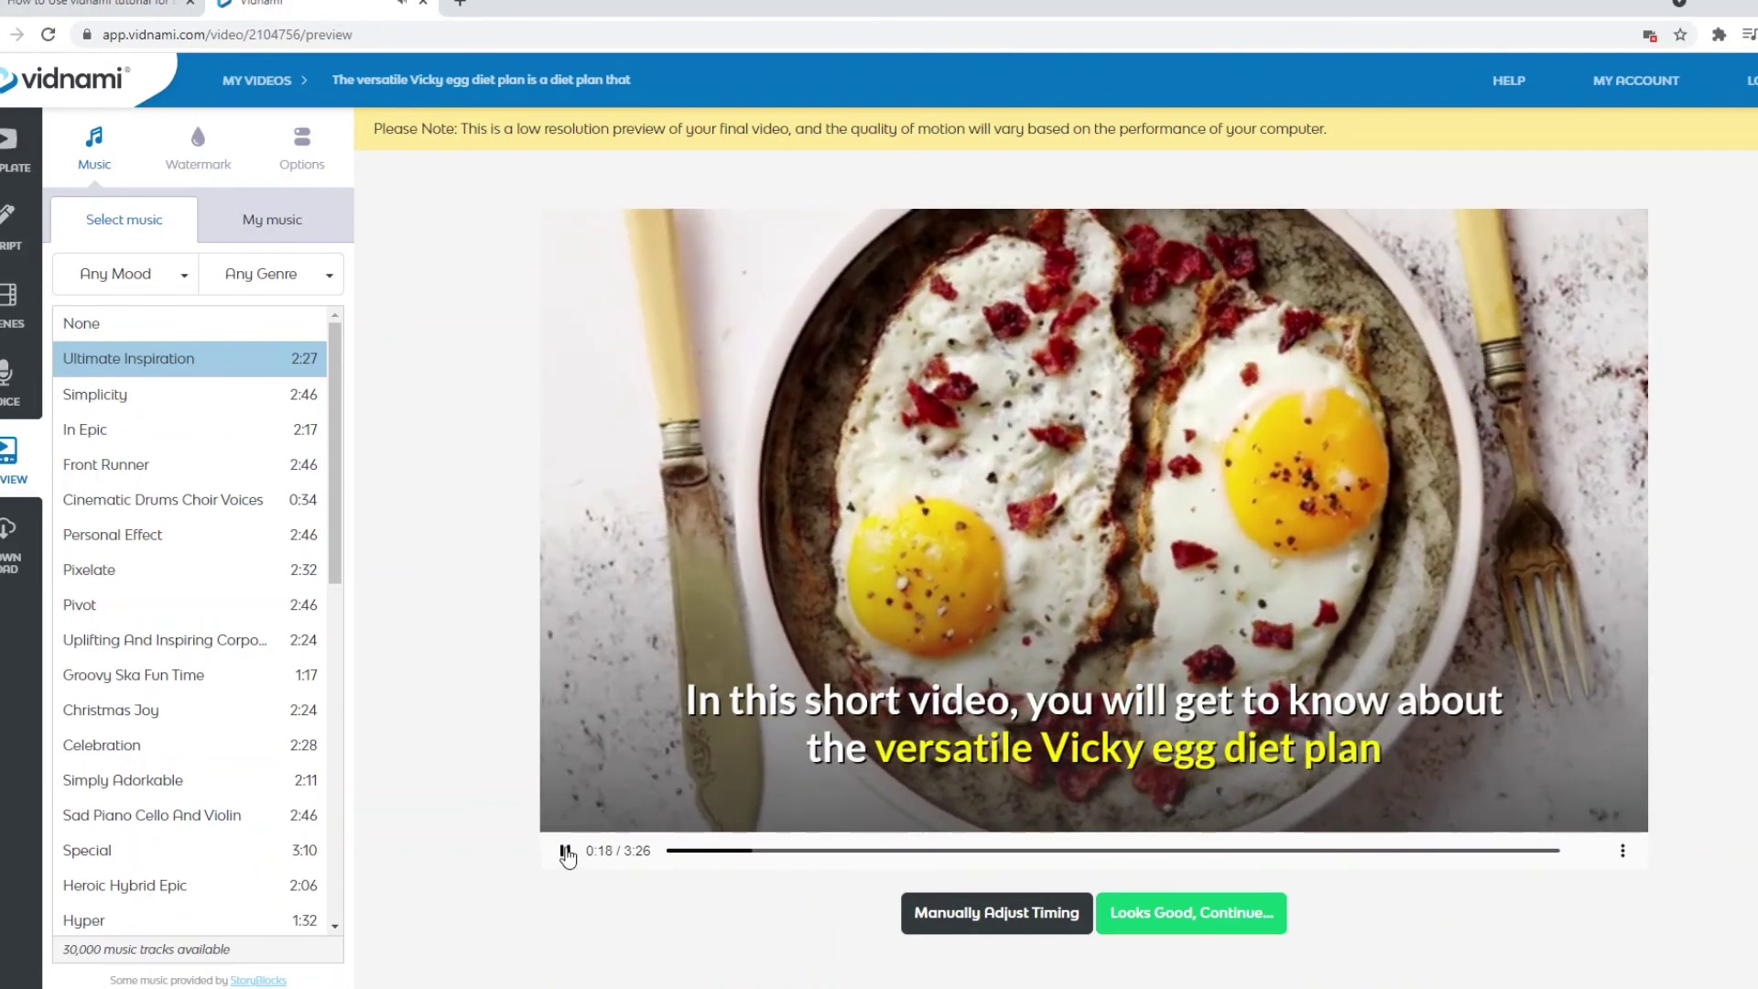
pyautogui.click(565, 851)
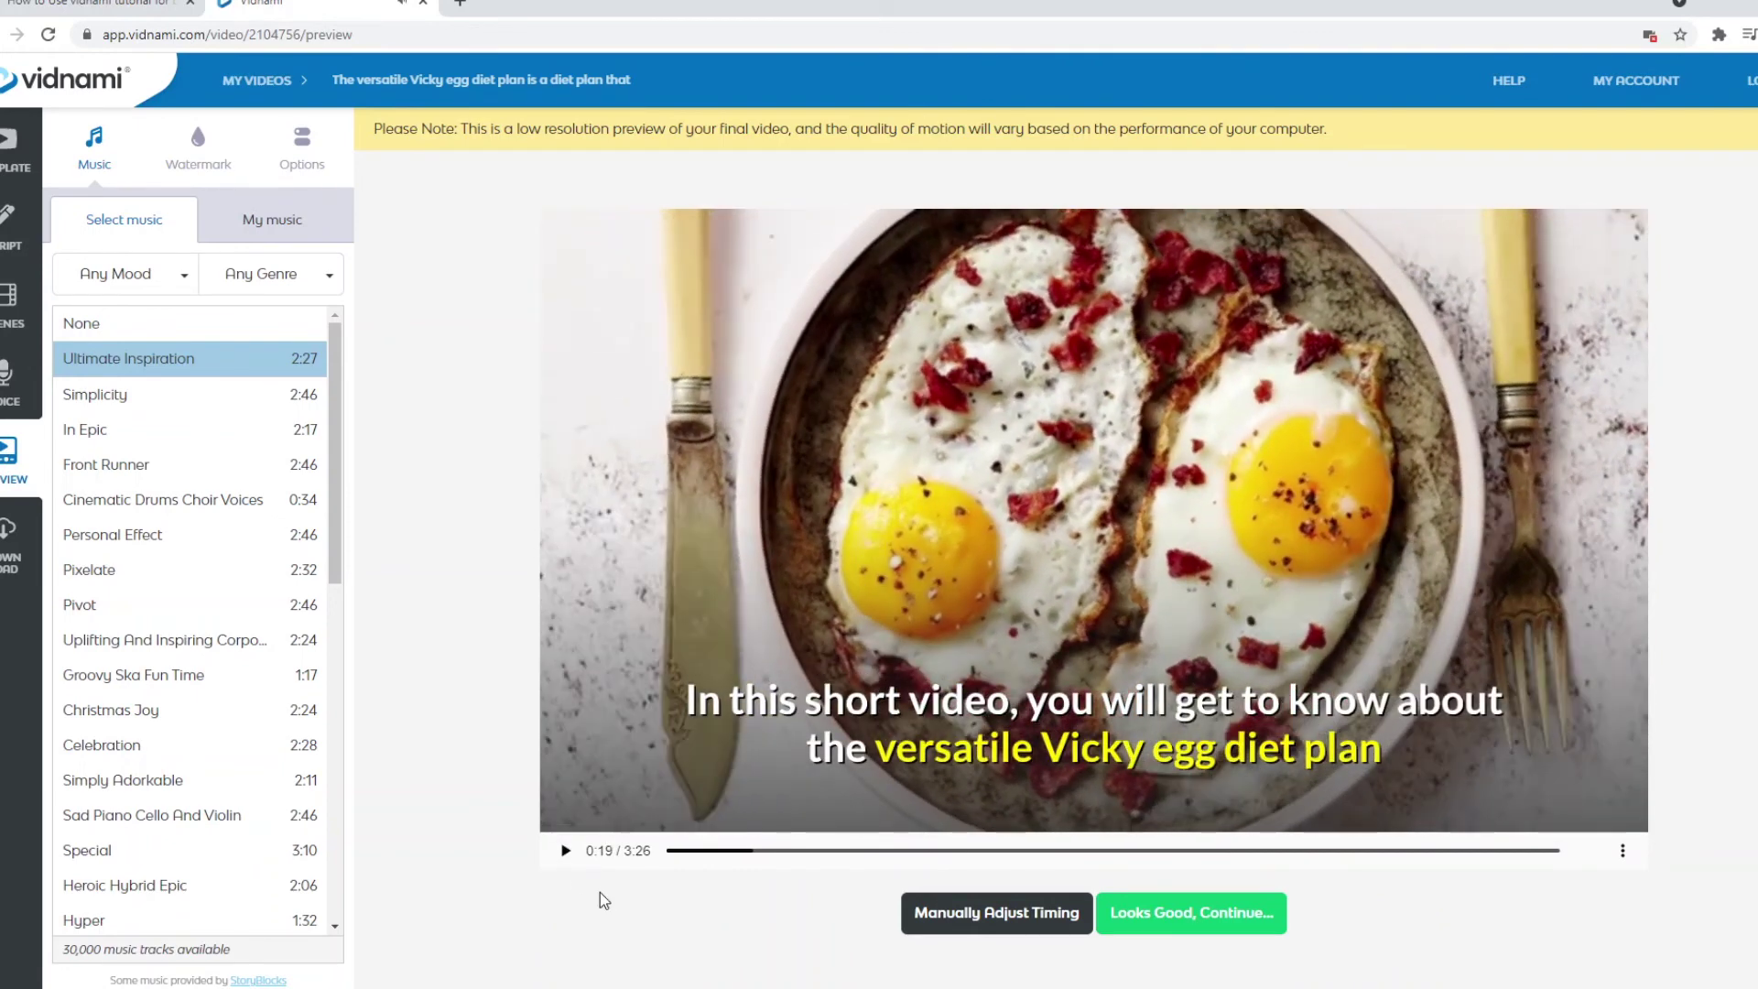